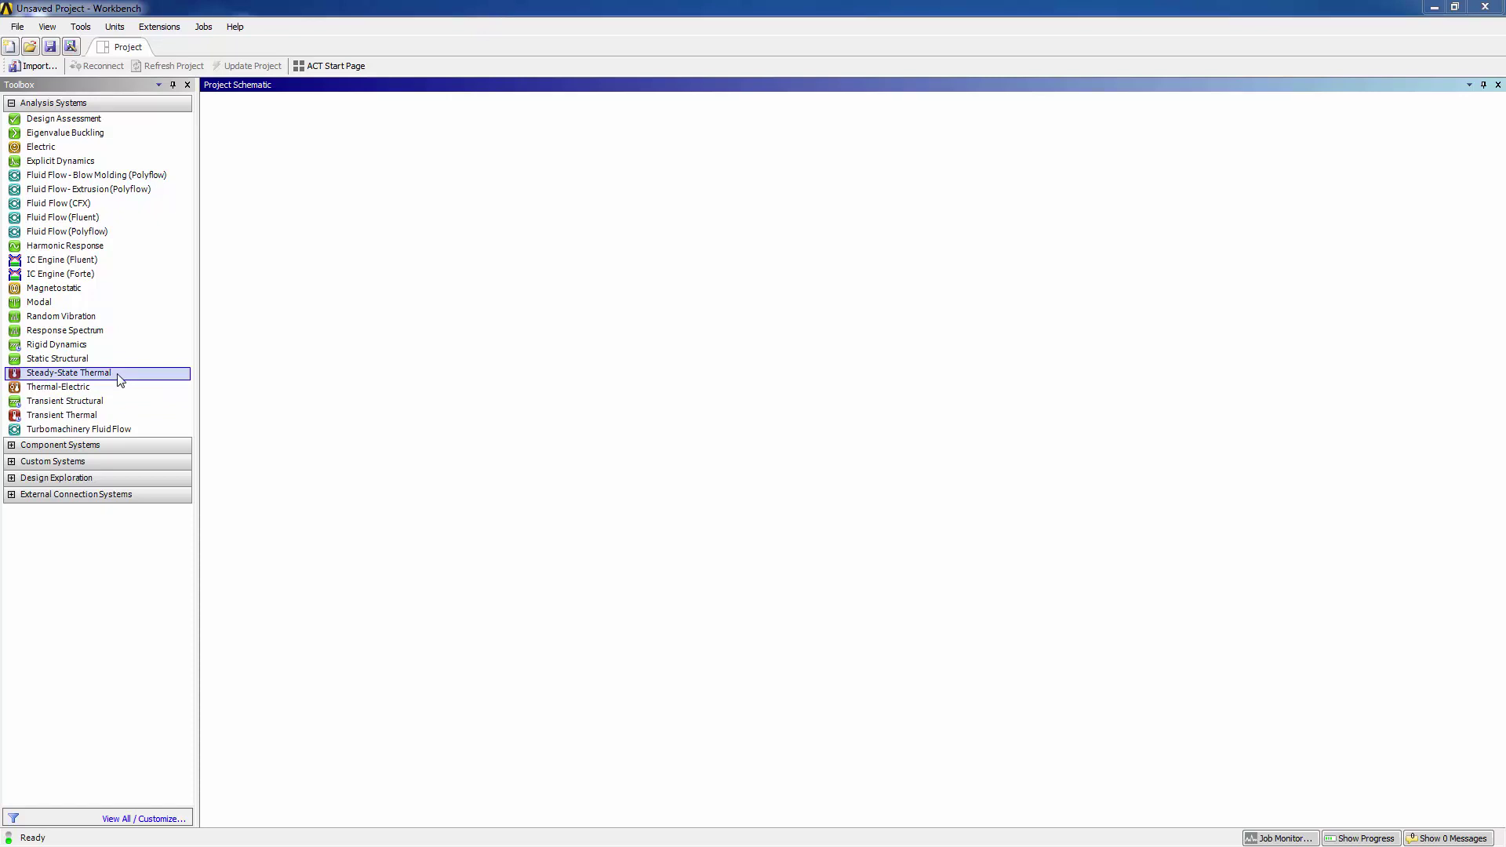
Create a Steady-State Thermal analysis system and add Copper Alloy from the General Materials library to its engineering data
left_click_drag(120, 380, 329, 212)
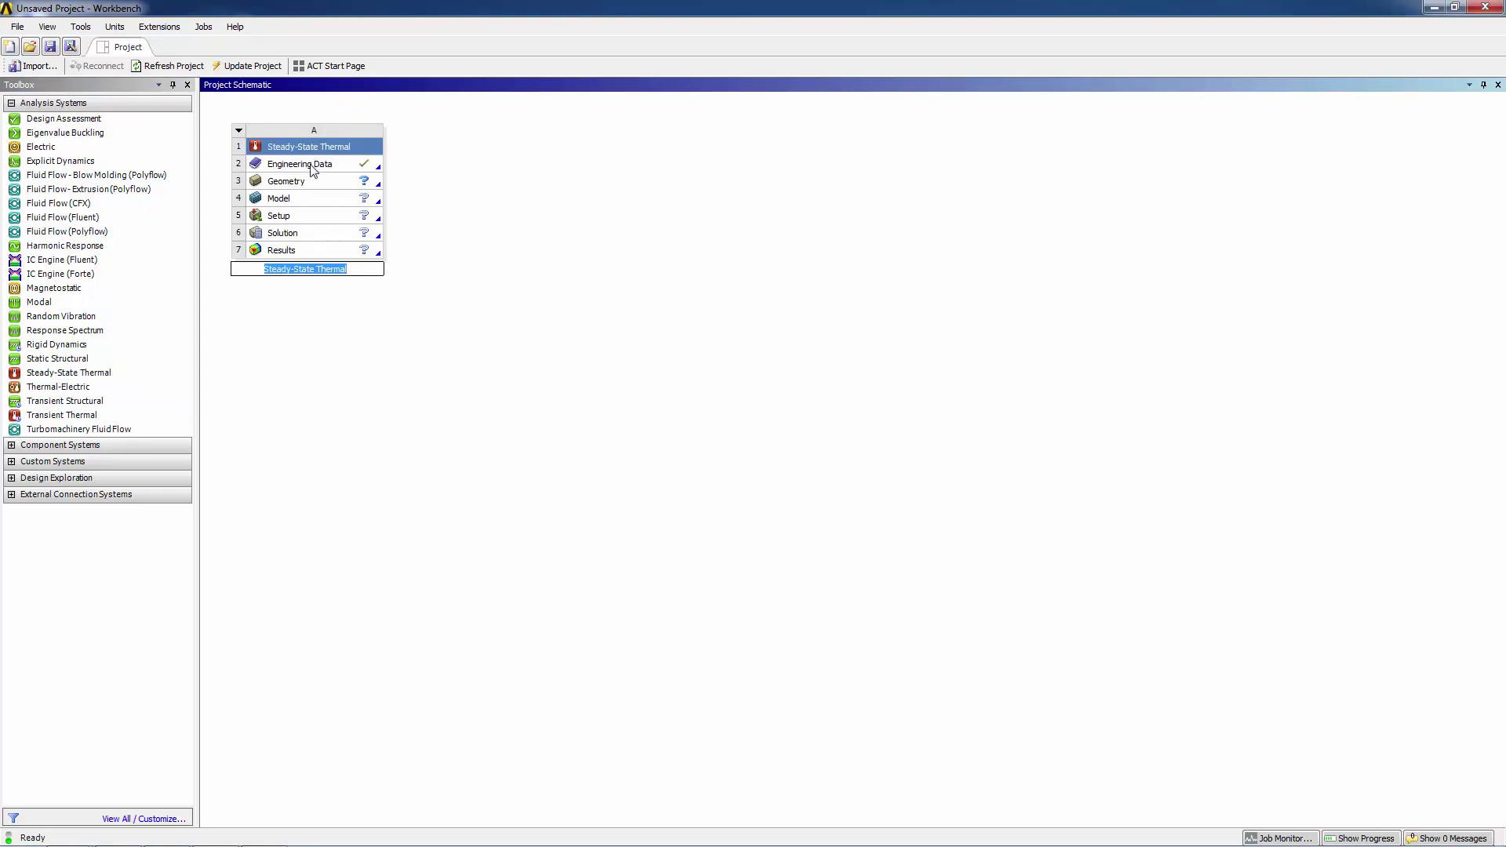
double_click(313, 171)
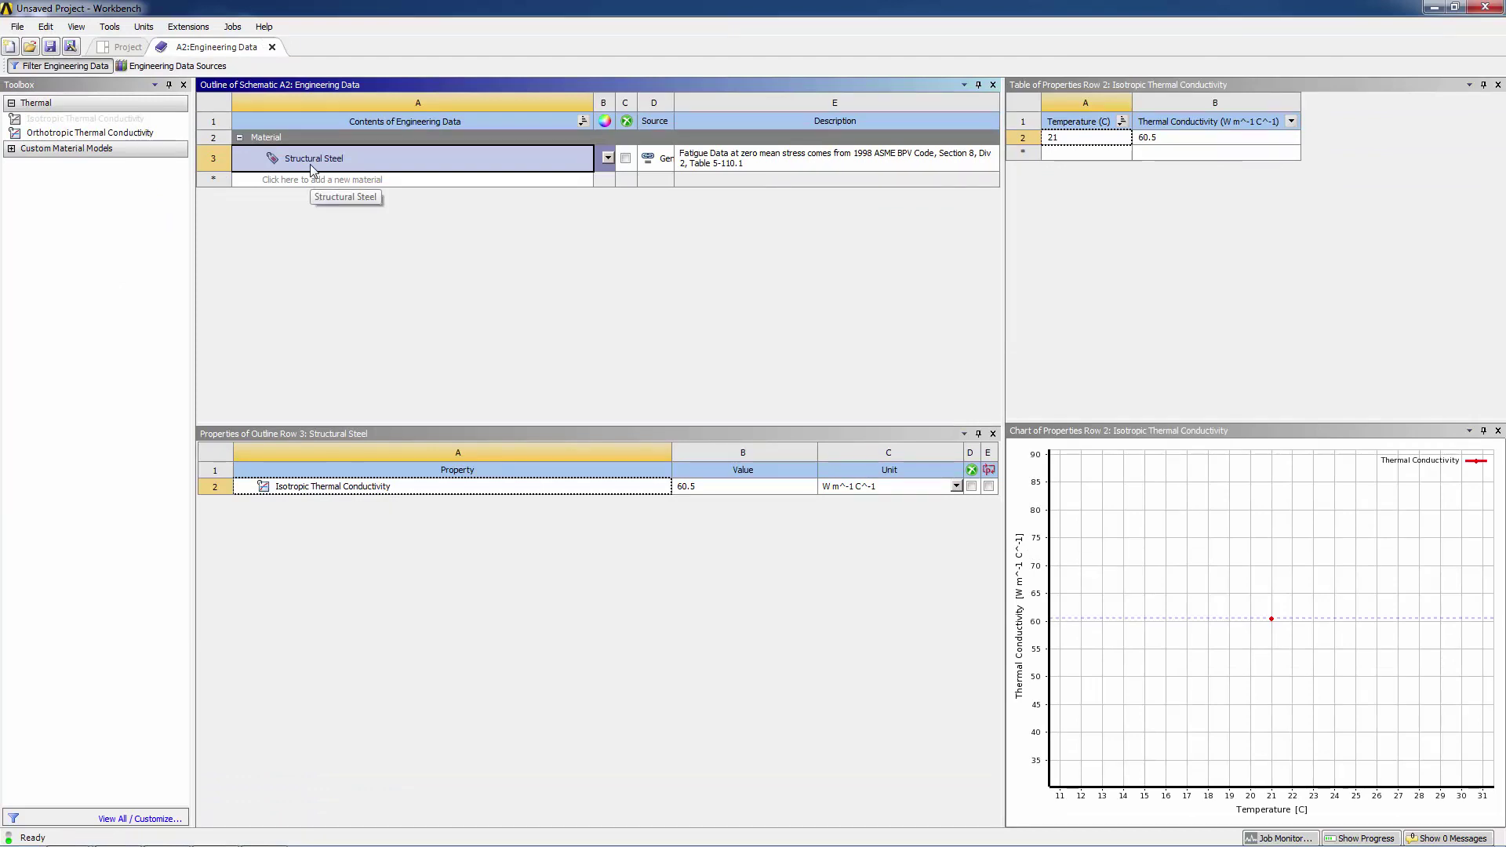
left_click(193, 67)
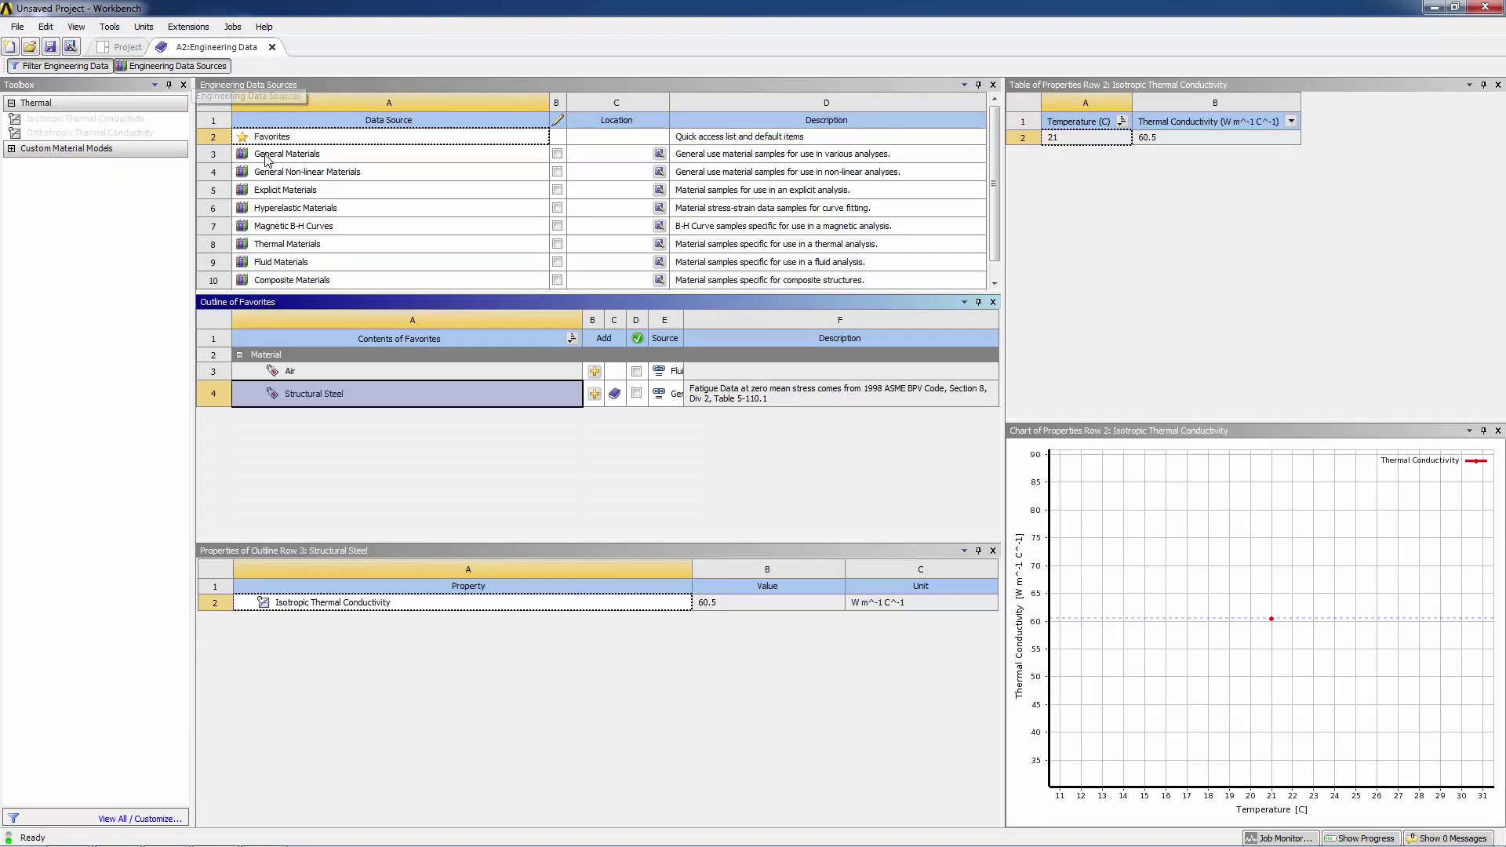
left_click(274, 154)
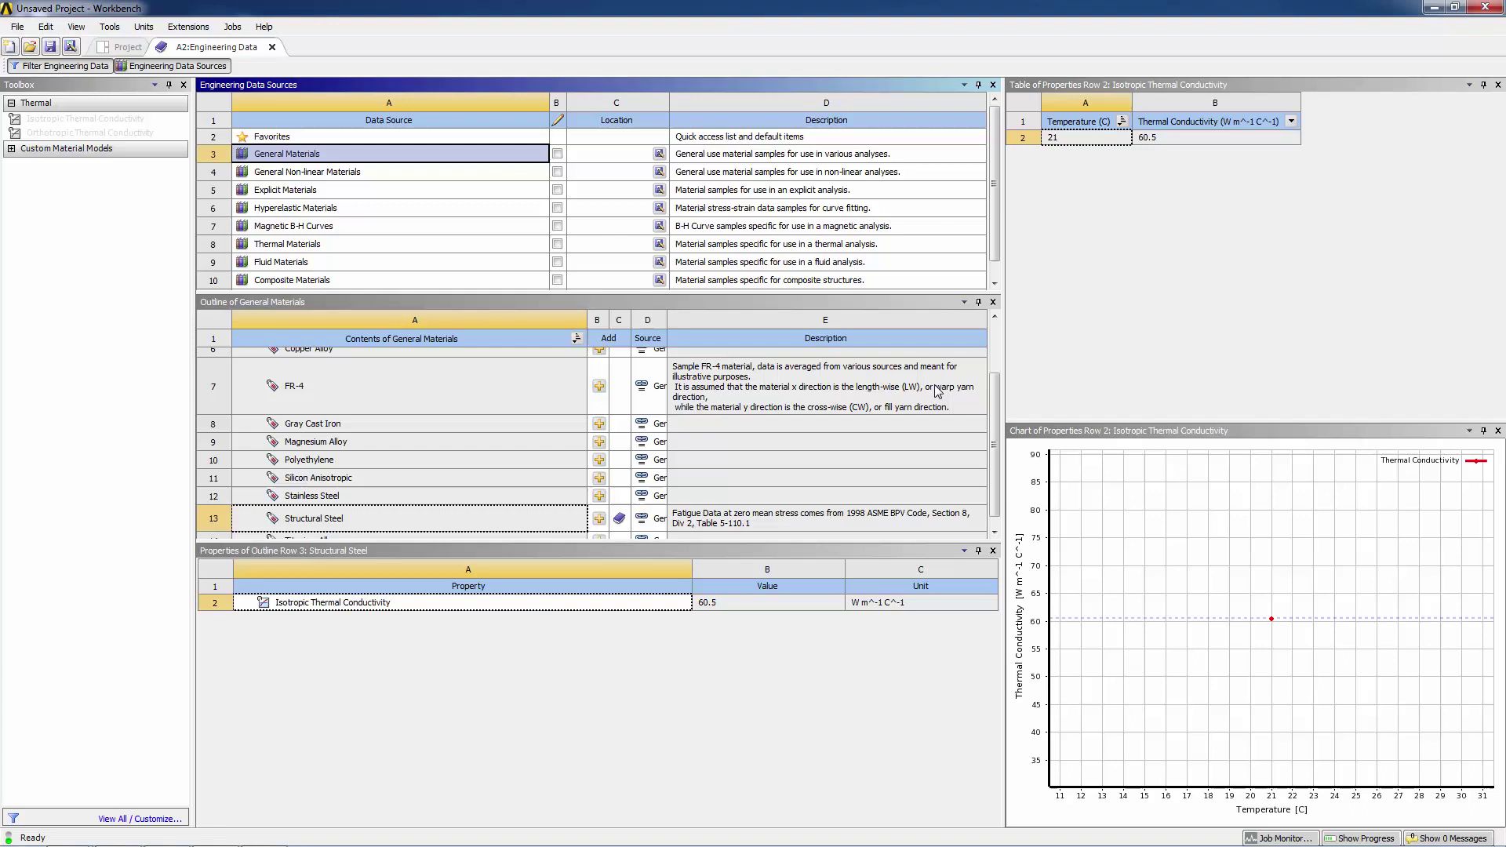
left_click(994, 345)
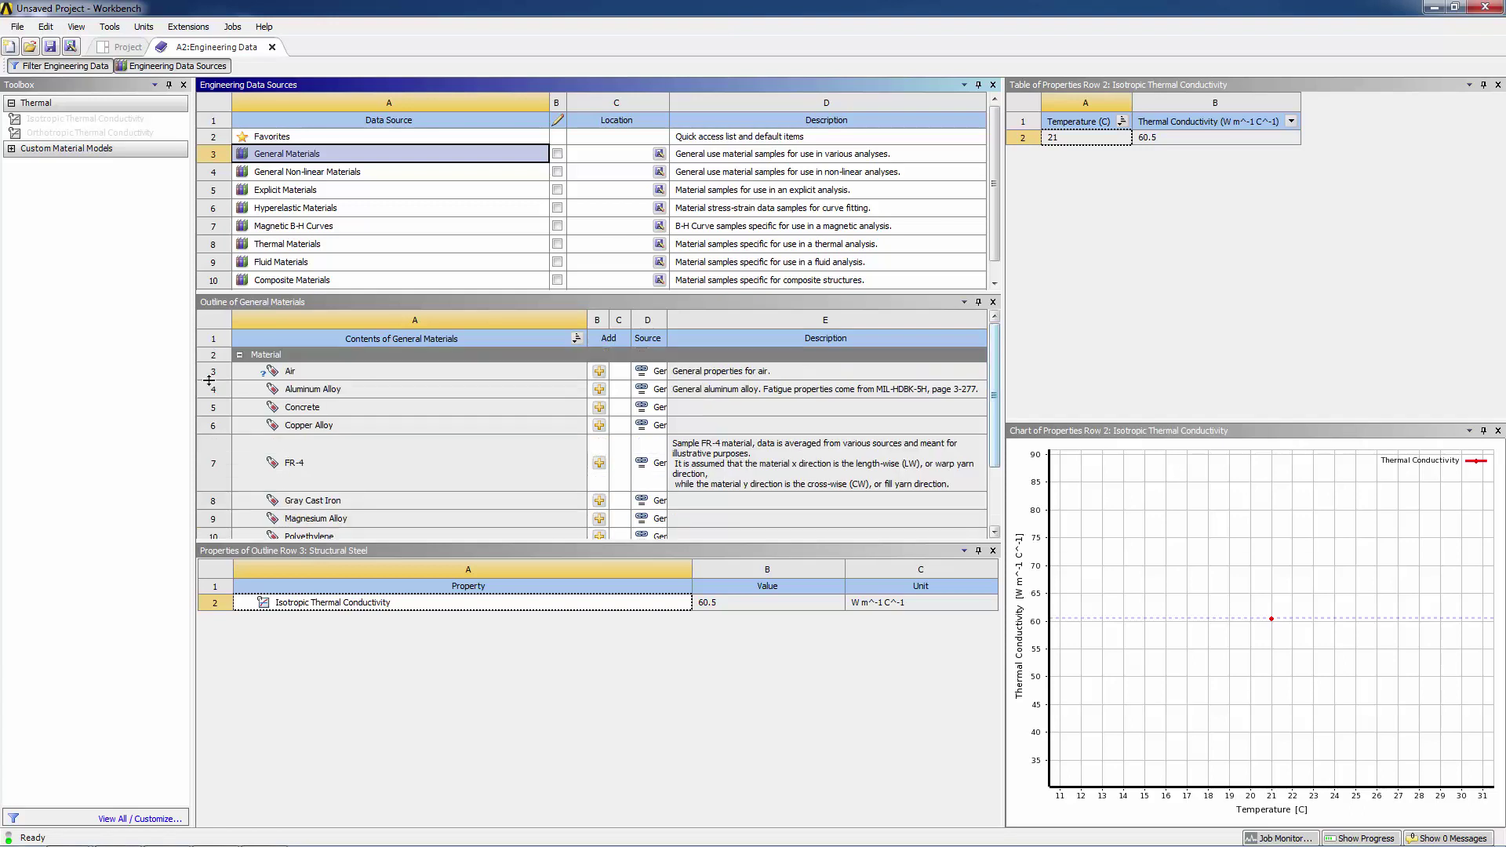
left_click(324, 425)
right_click(324, 426)
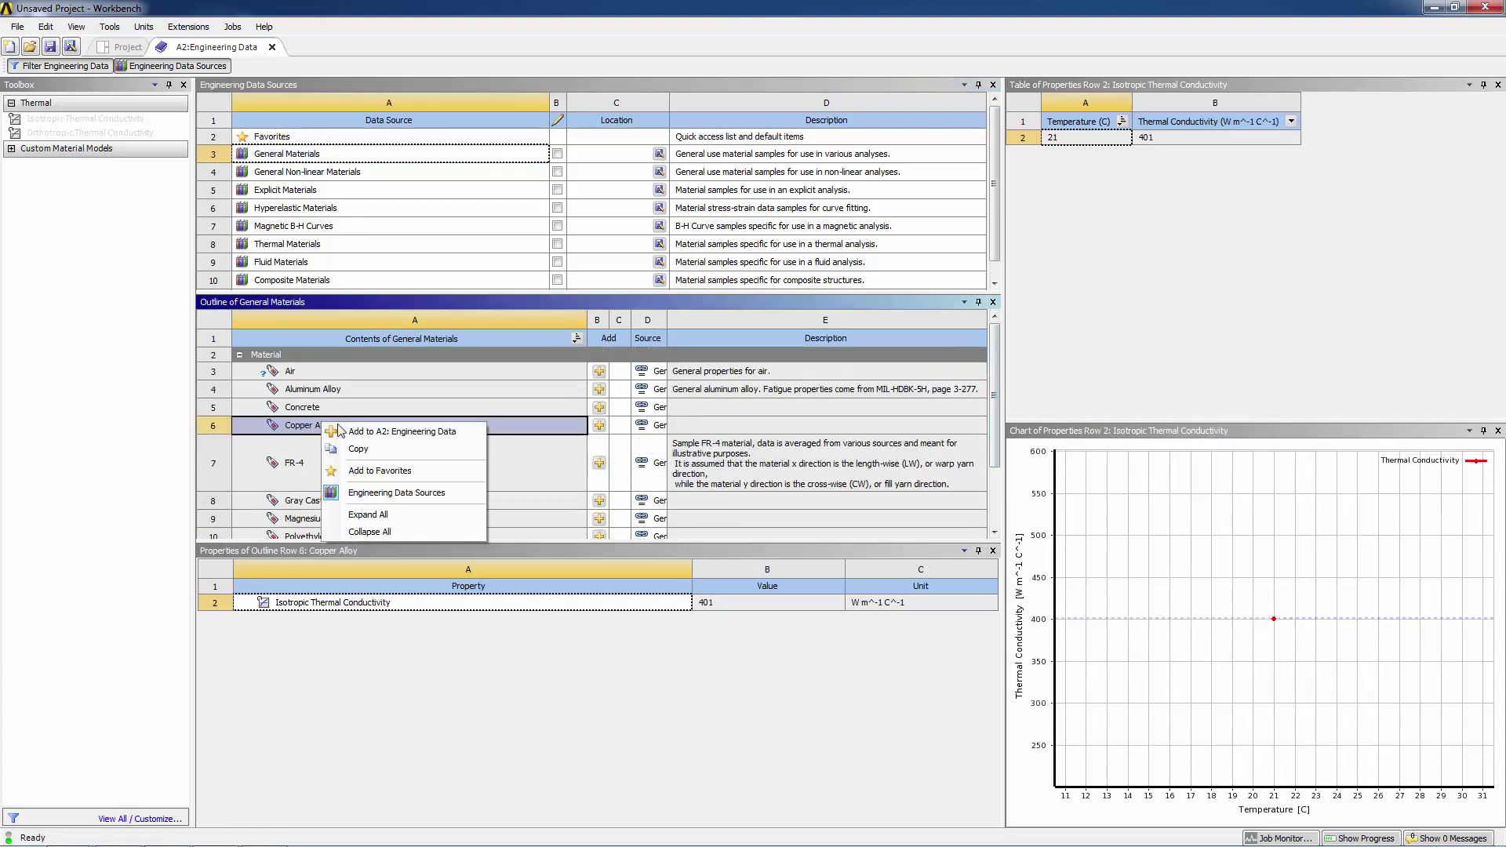
left_click(371, 433)
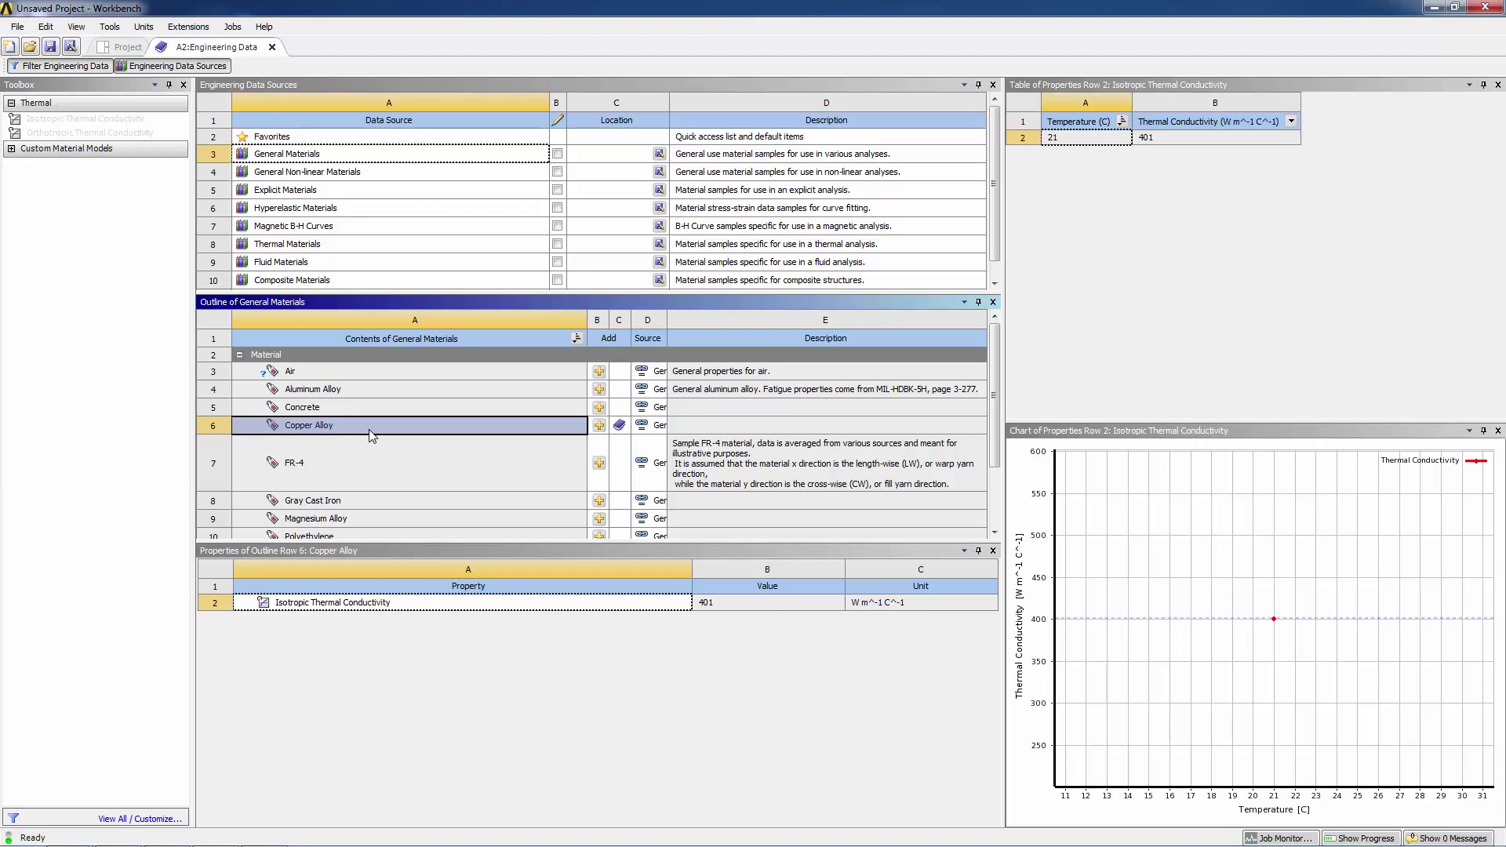
left_click(272, 47)
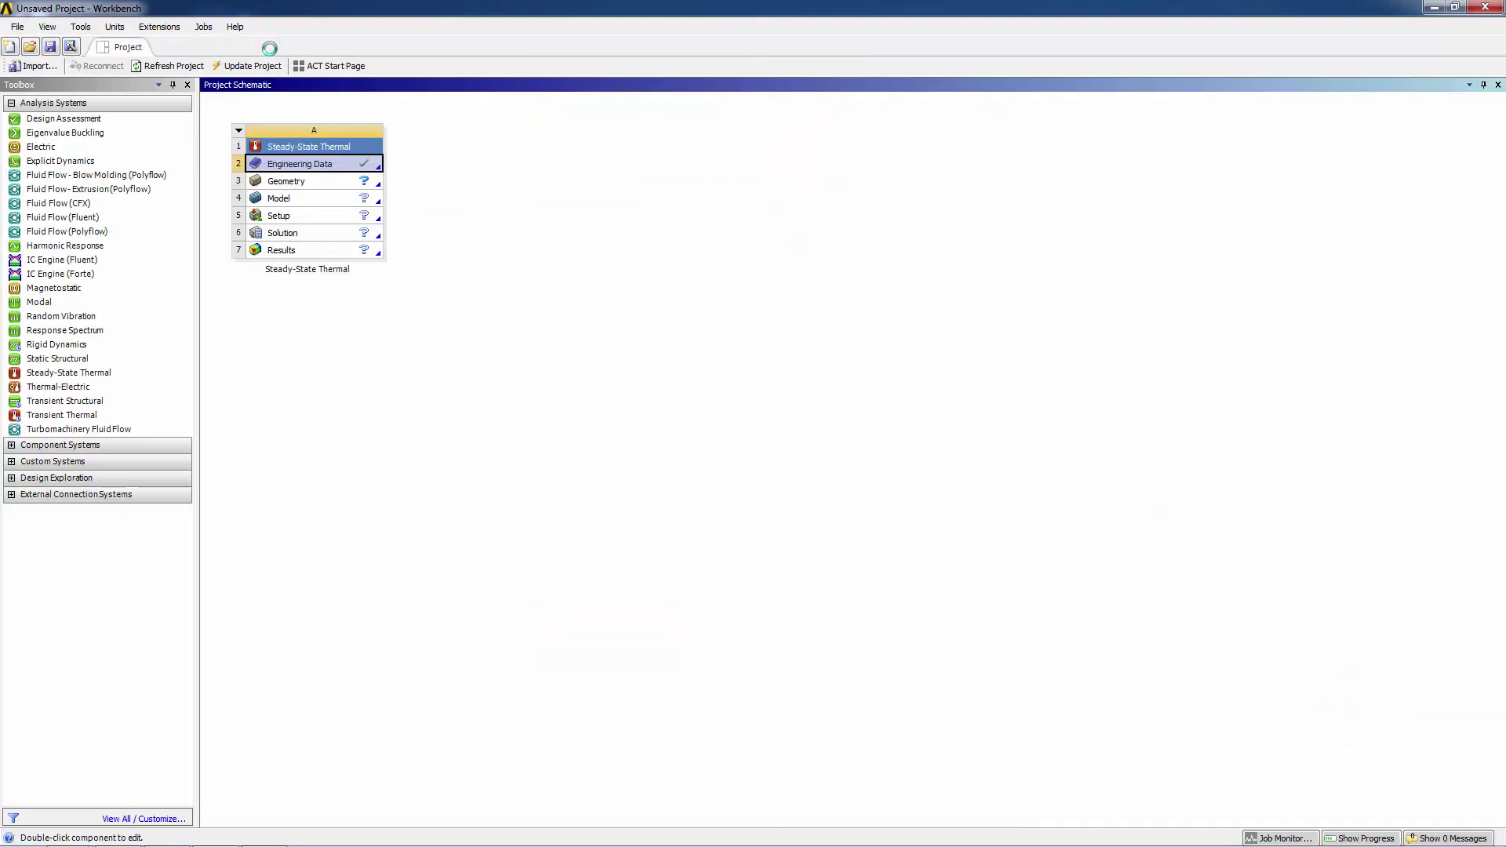
Create the system's geometry in DesignModeler by importing Fin_Tube_WS03.3.stp and generating the import
left_click(305, 183)
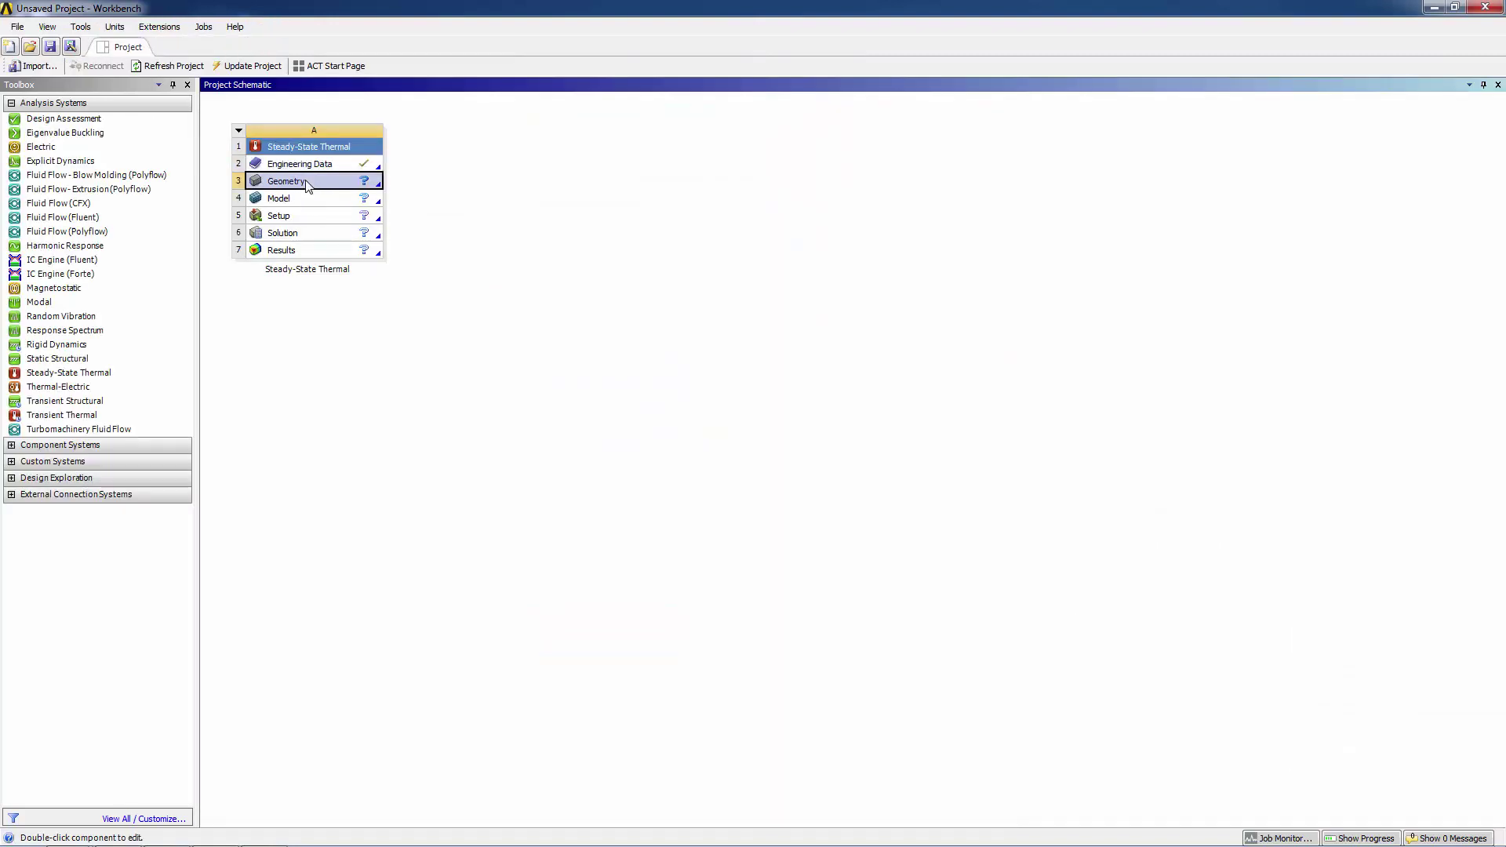
right_click(306, 182)
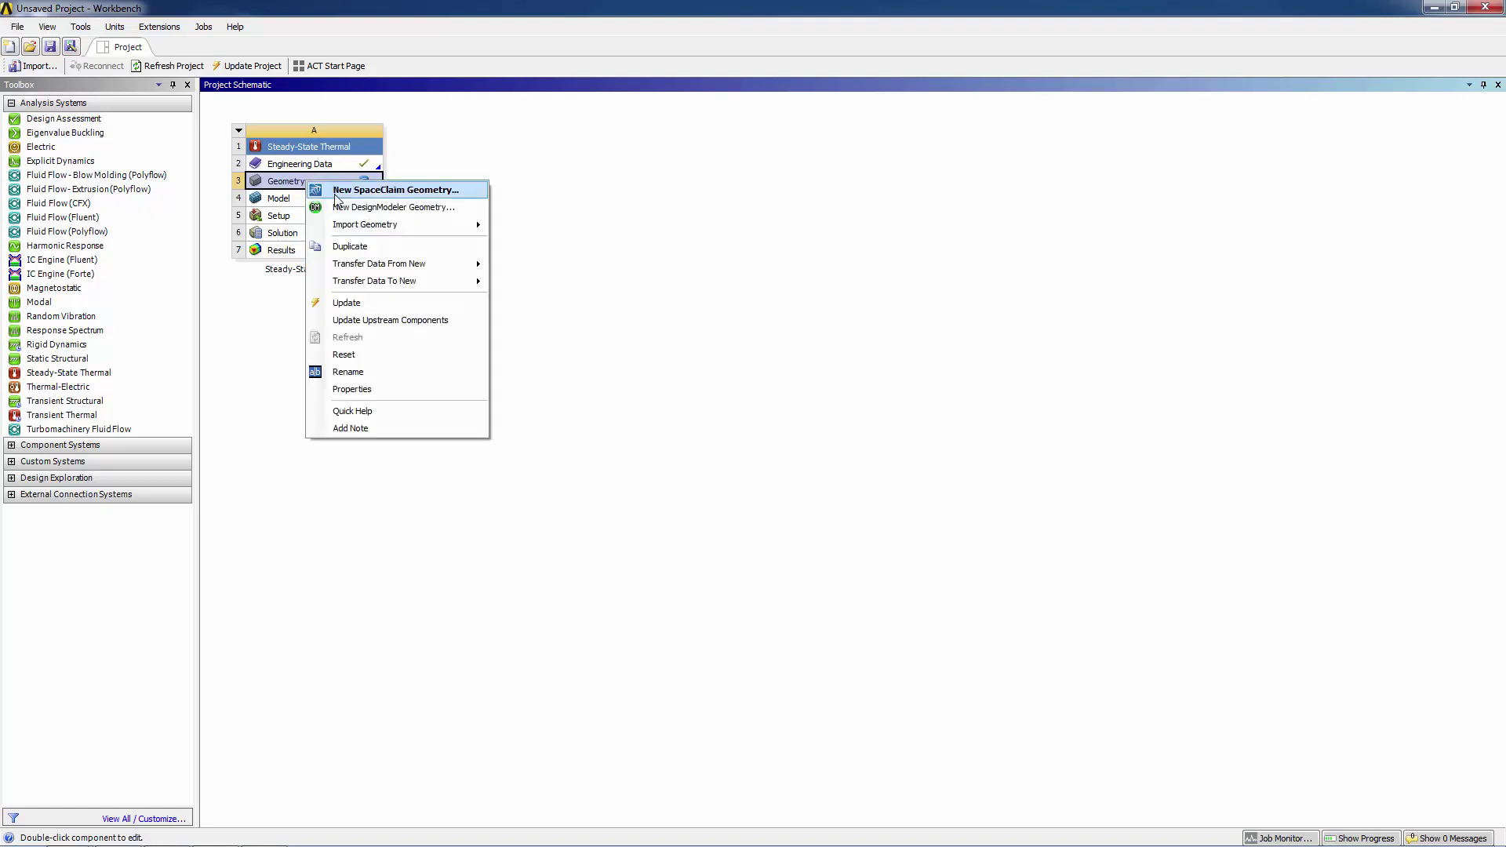
left_click(360, 208)
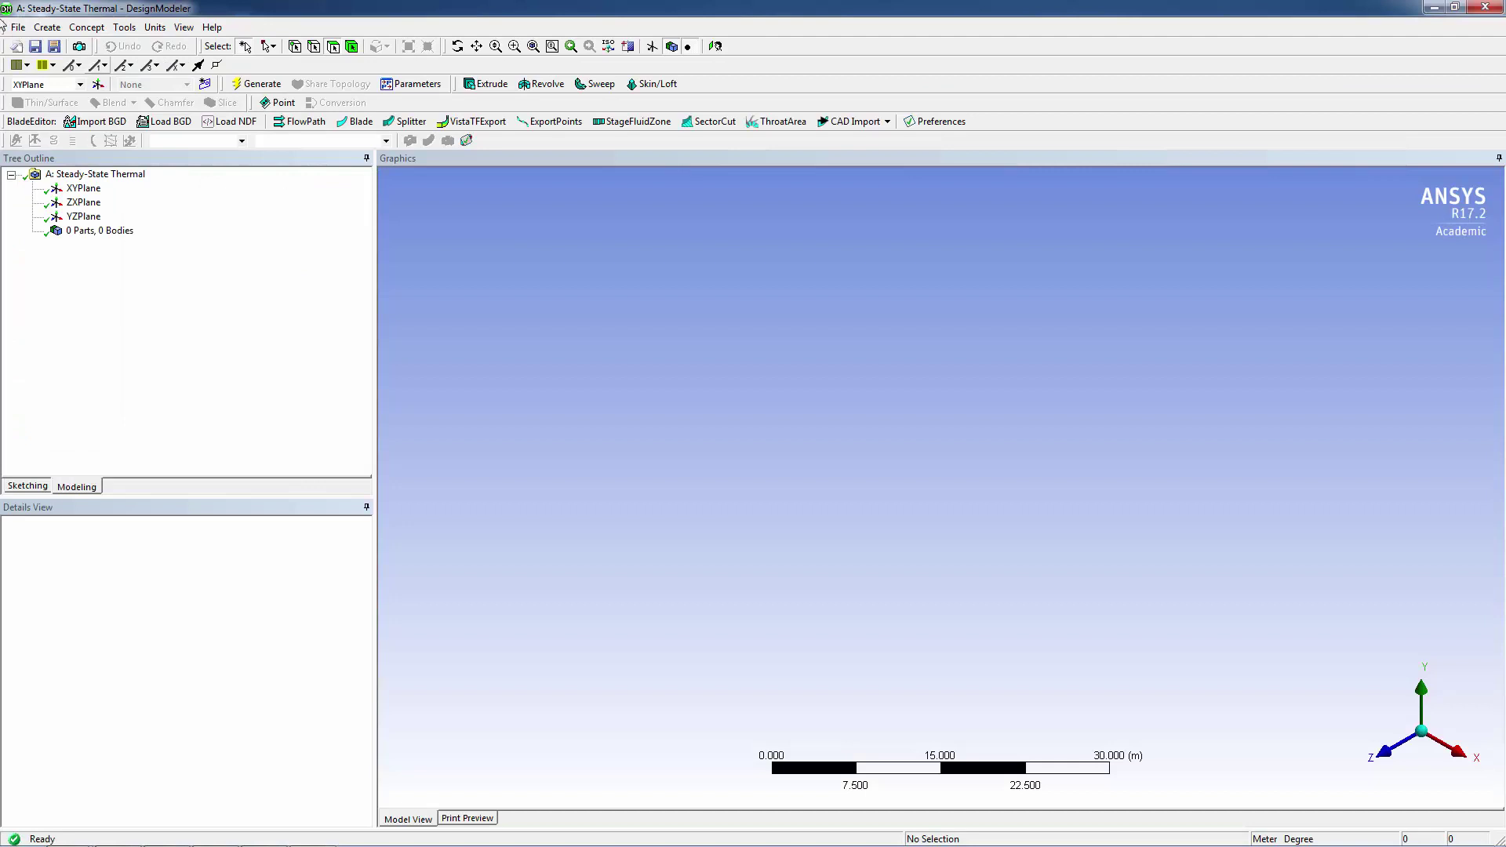
left_click(18, 27)
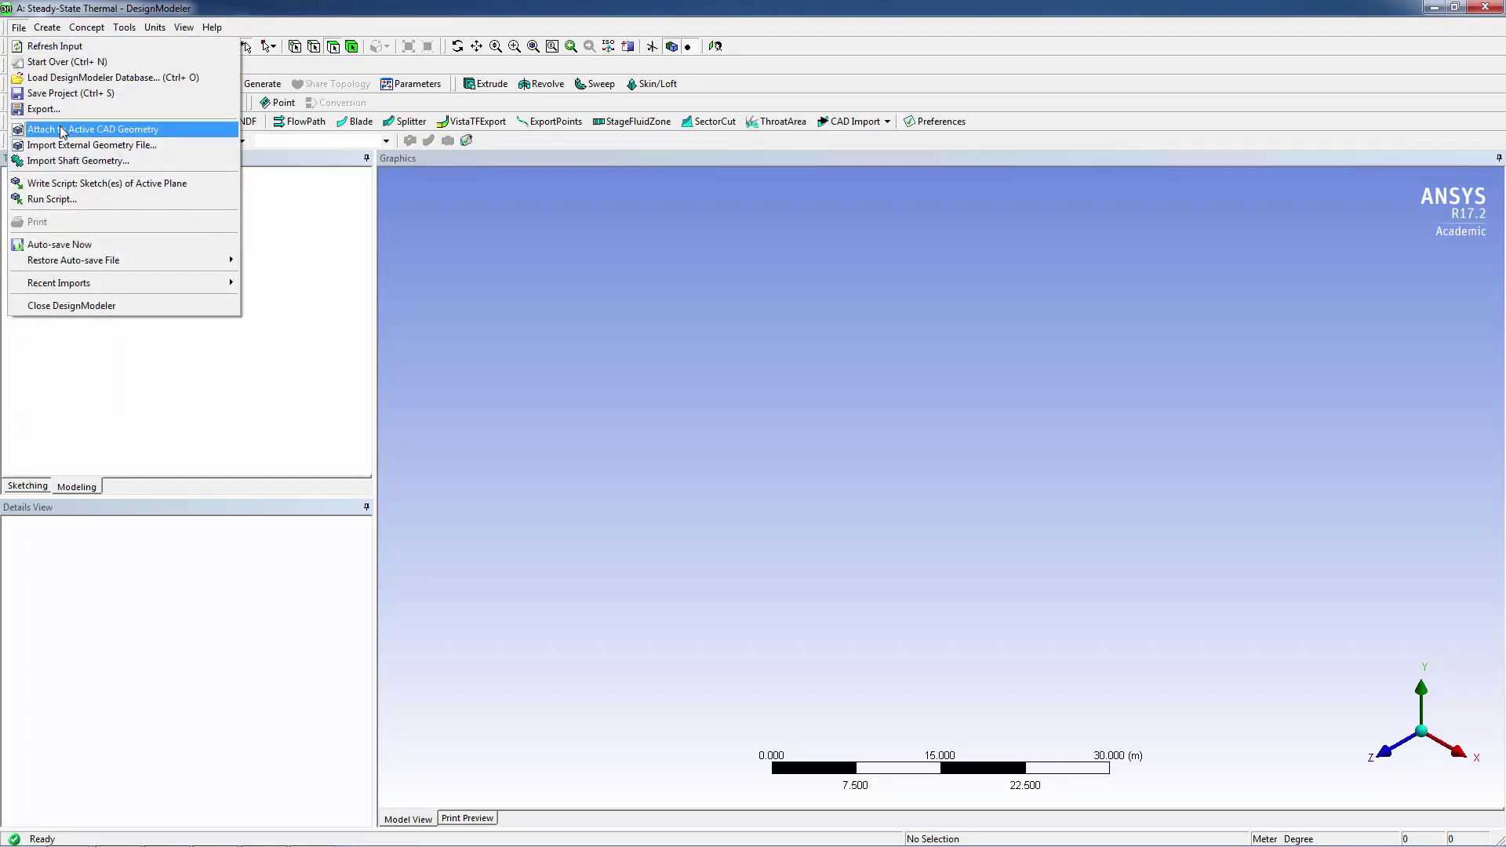
left_click(71, 147)
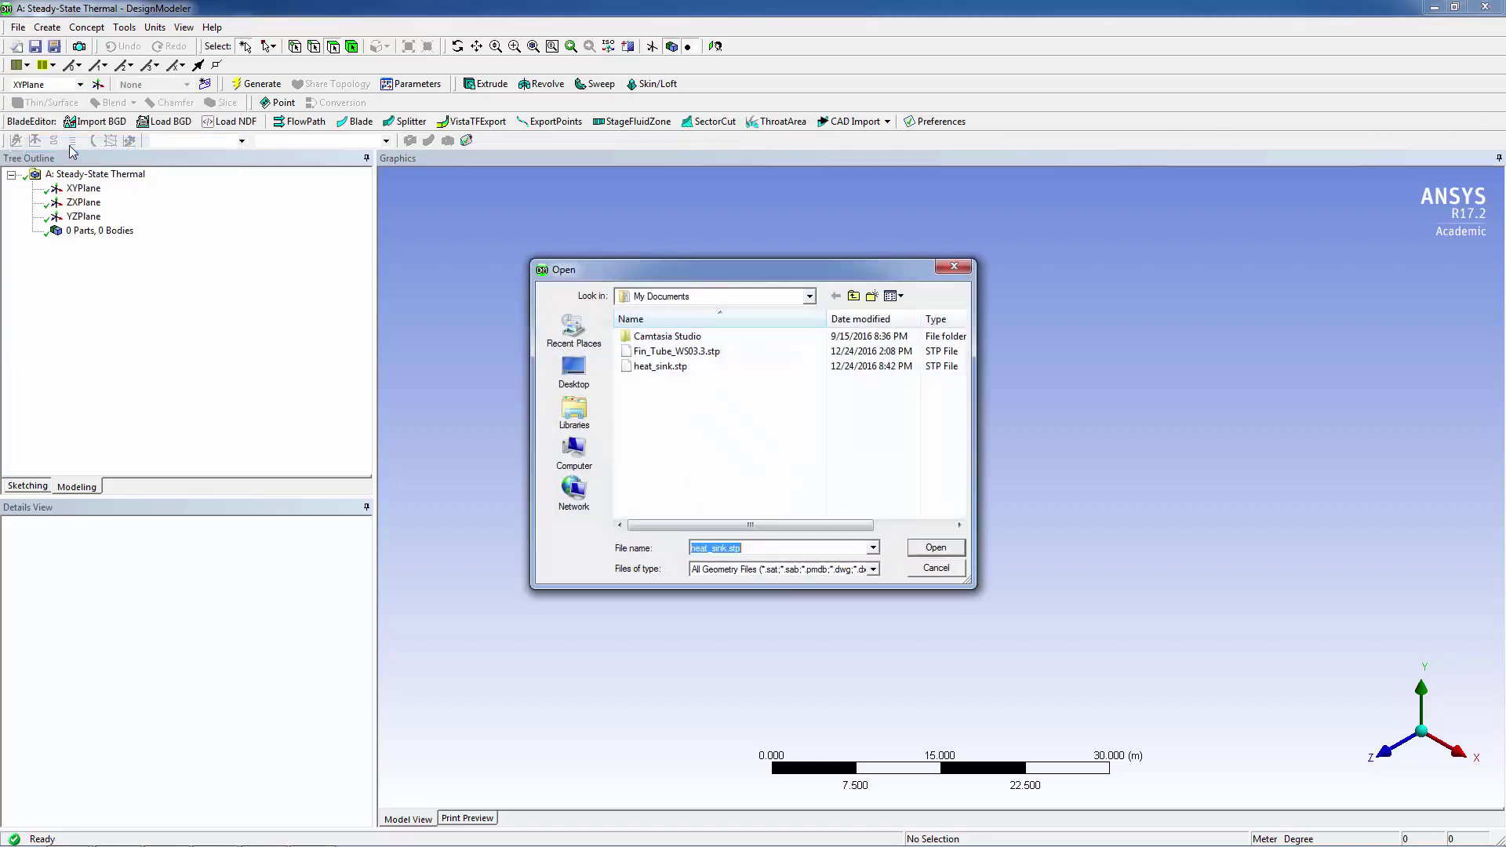
double_click(693, 352)
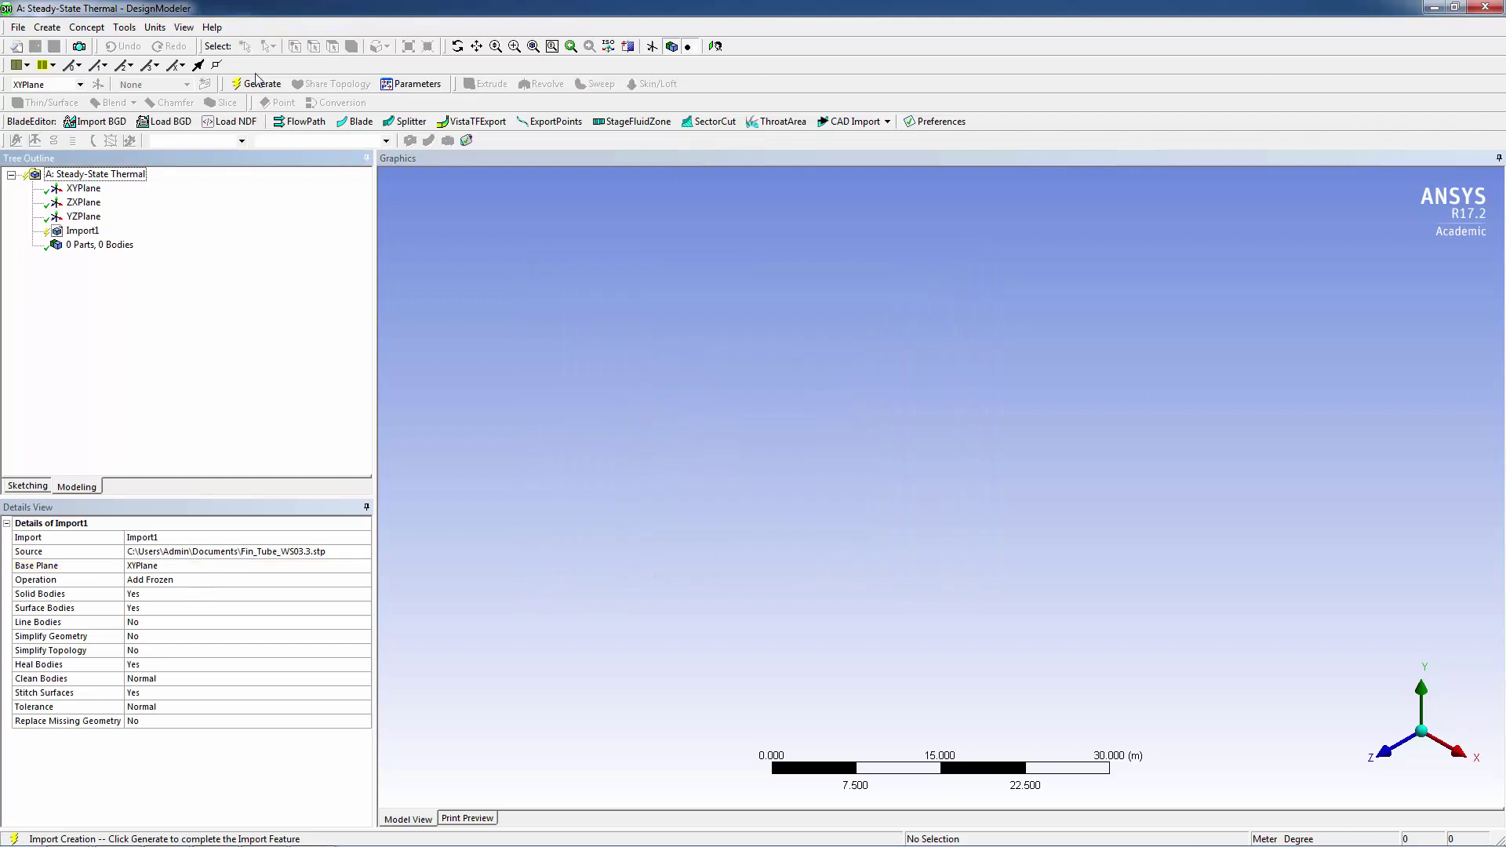
left_click(257, 83)
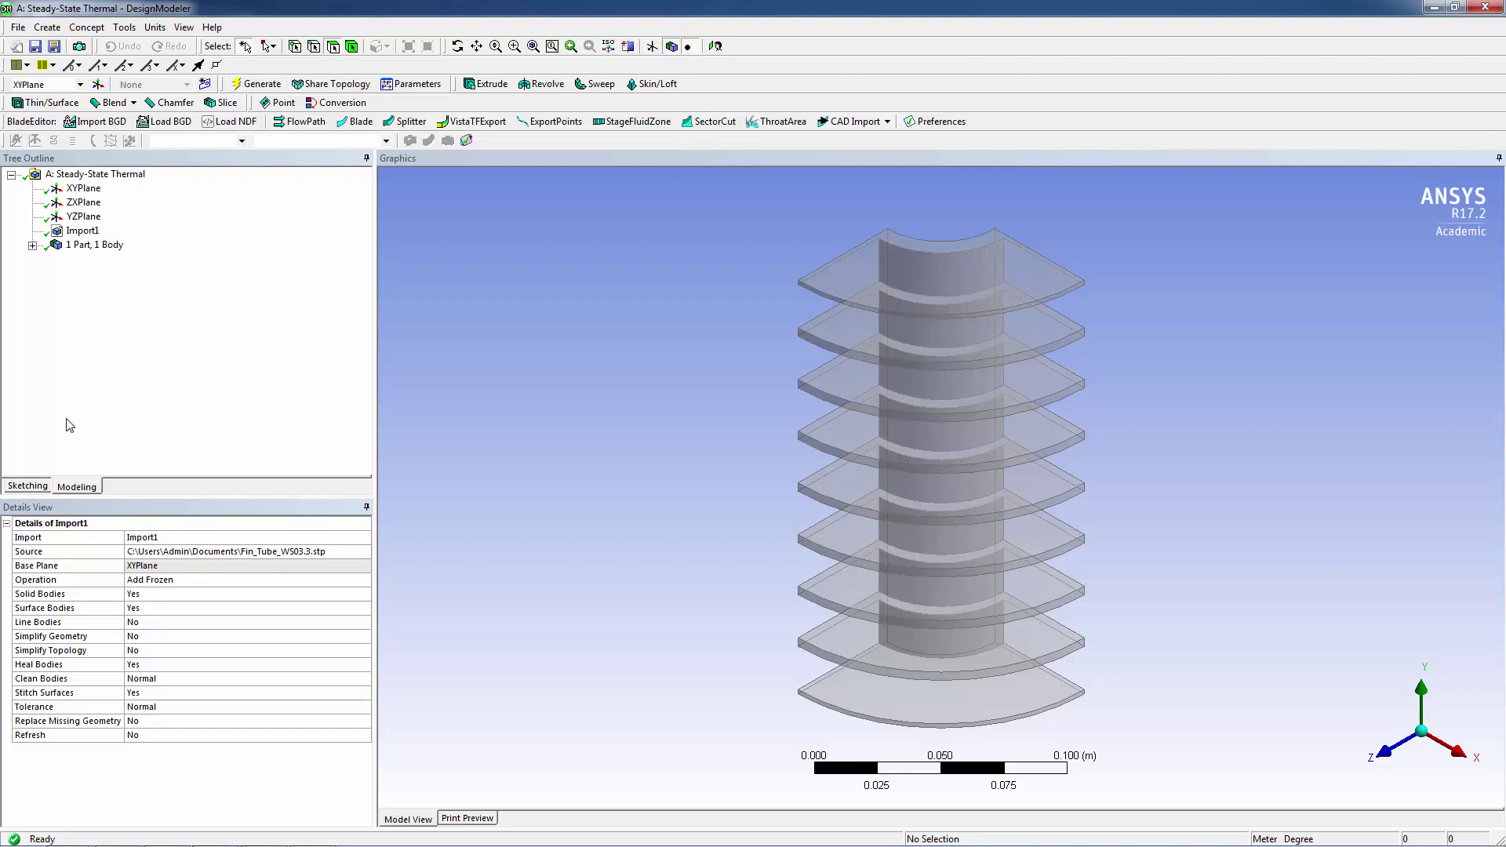
Switch back to the Workbench project and open the thermal system's model in Mechanical
mouse_move(204, 839)
left_click(267, 832)
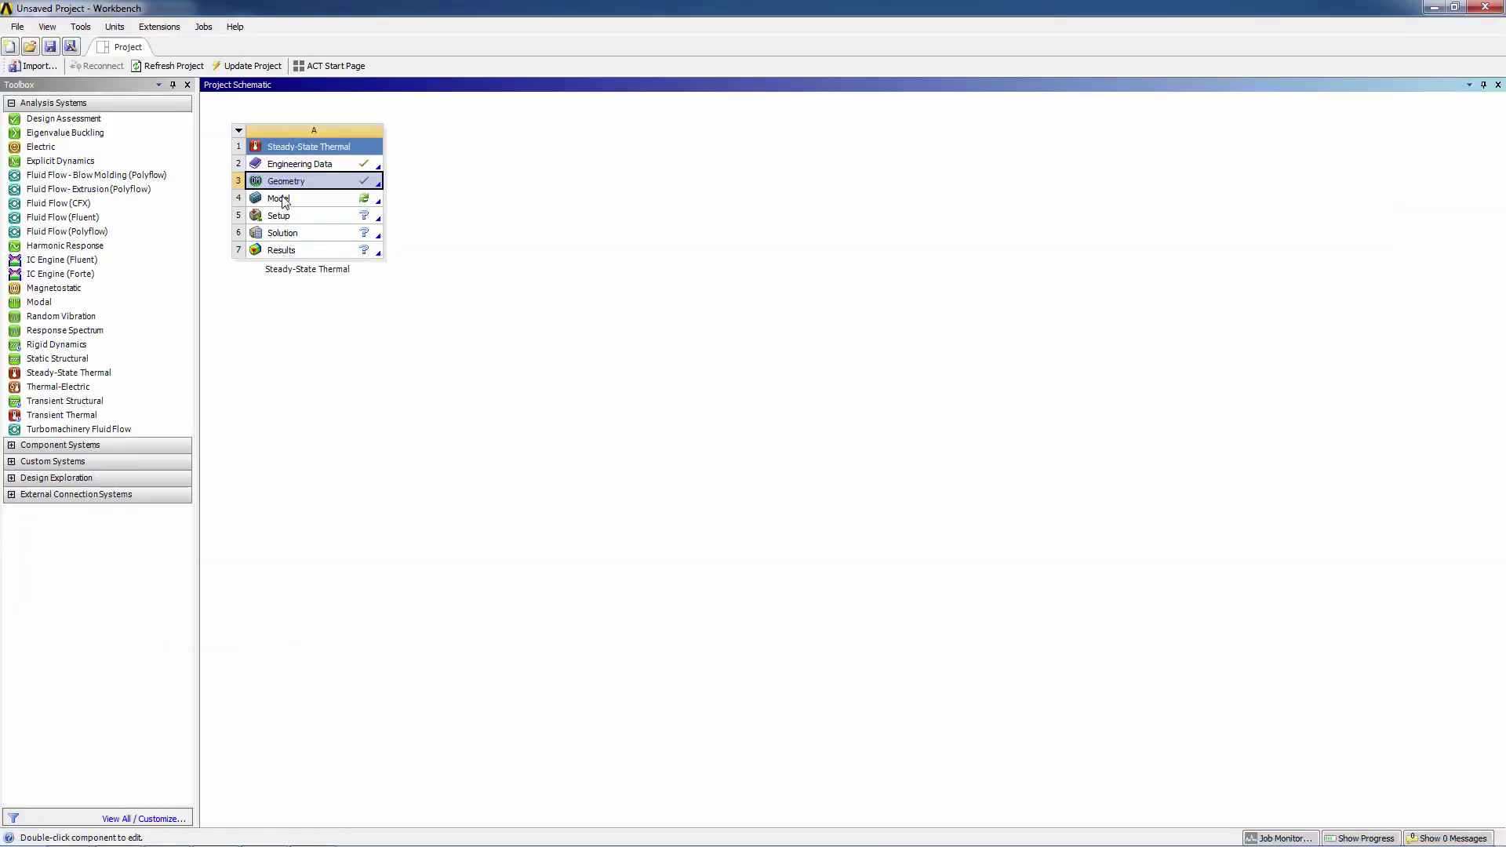
double_click(282, 199)
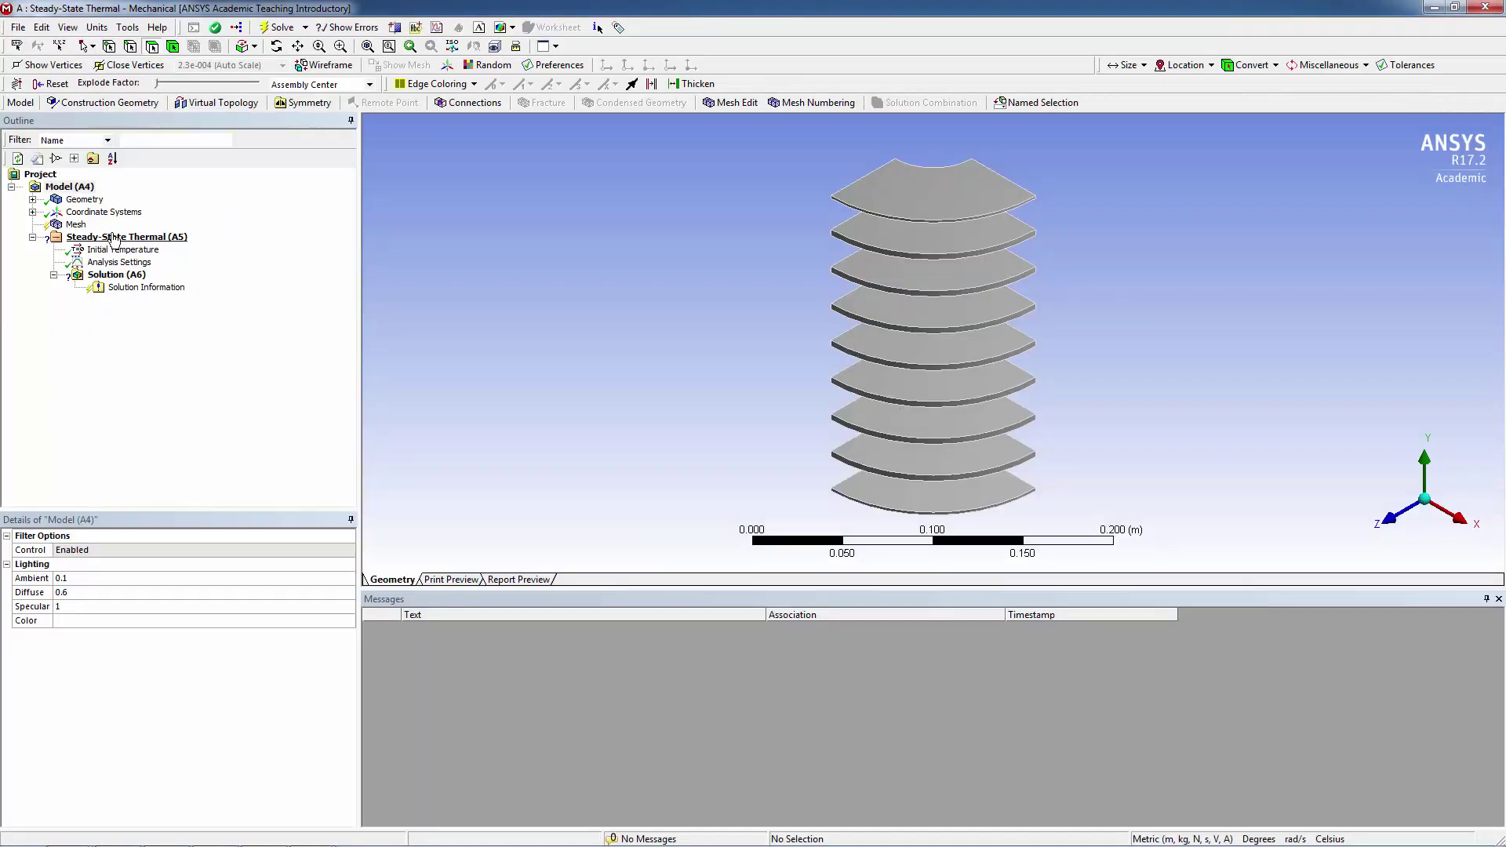
Set the mesh Relevance Center to Medium and generate the mesh
left_click(75, 224)
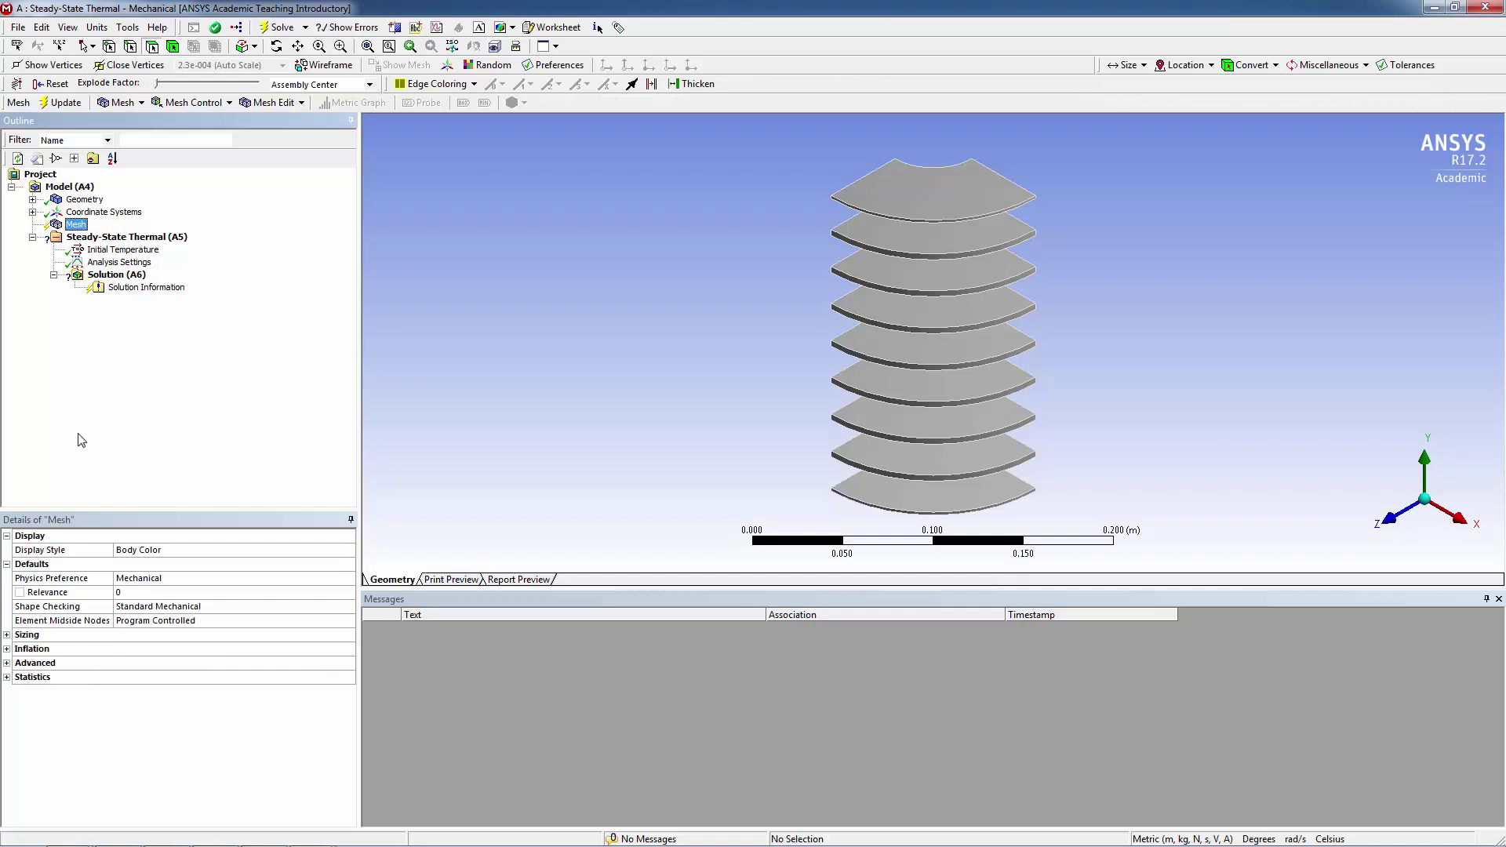
left_click(6, 634)
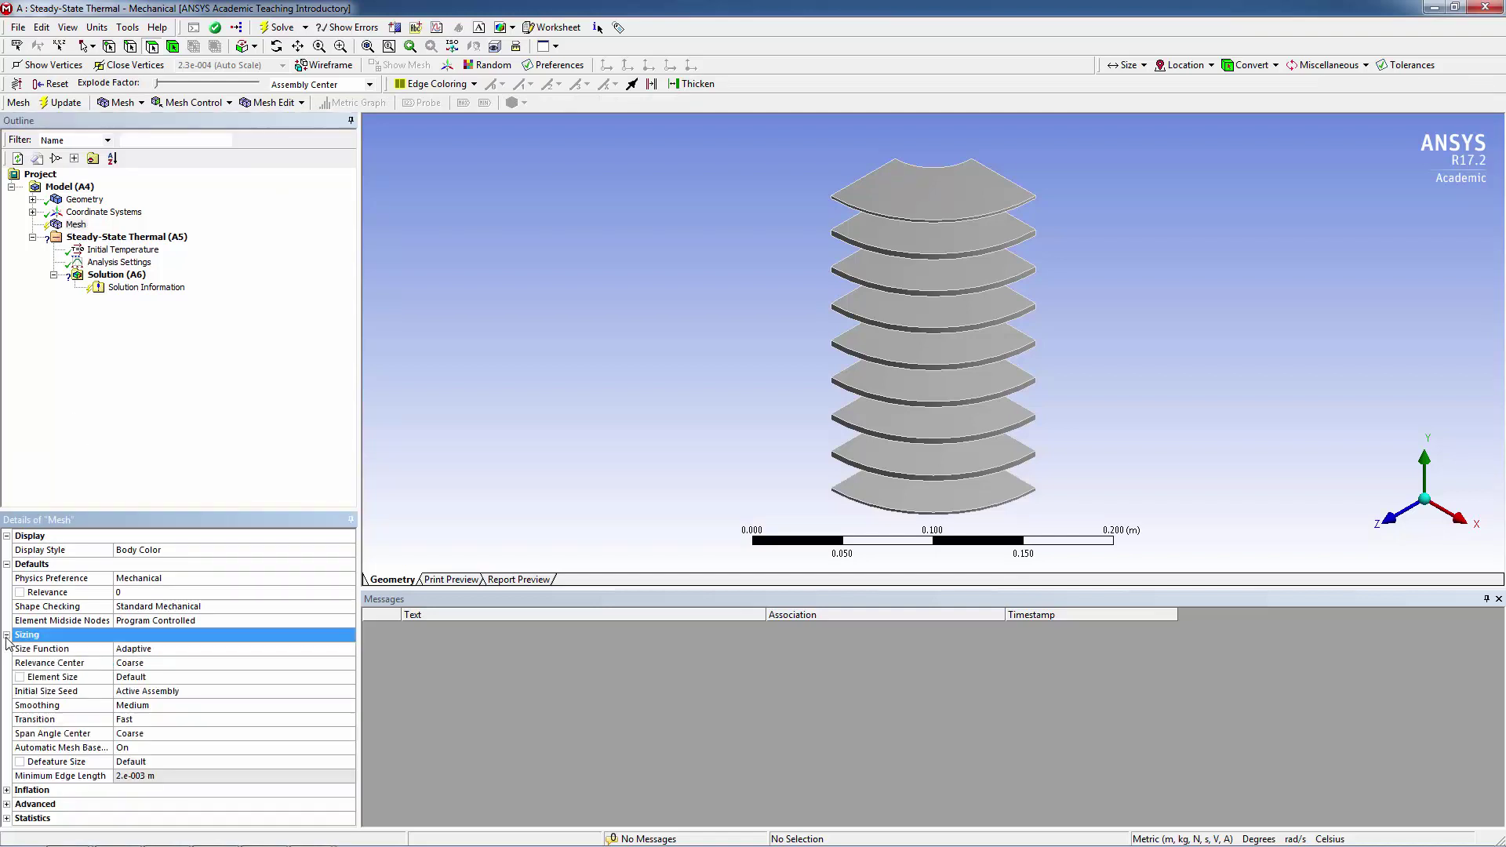
left_click(153, 664)
left_click(352, 664)
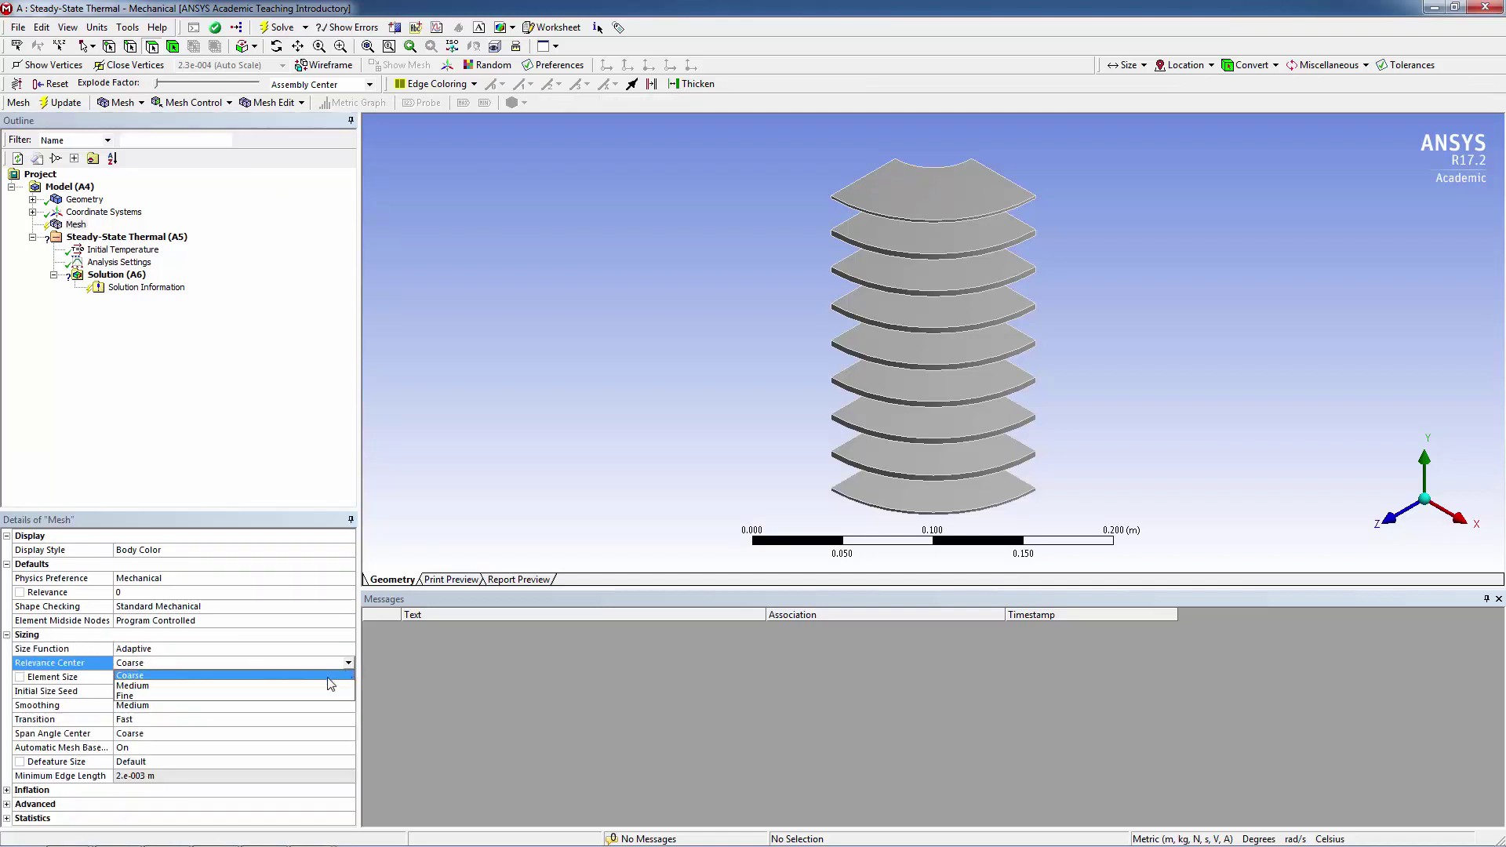
left_click(326, 686)
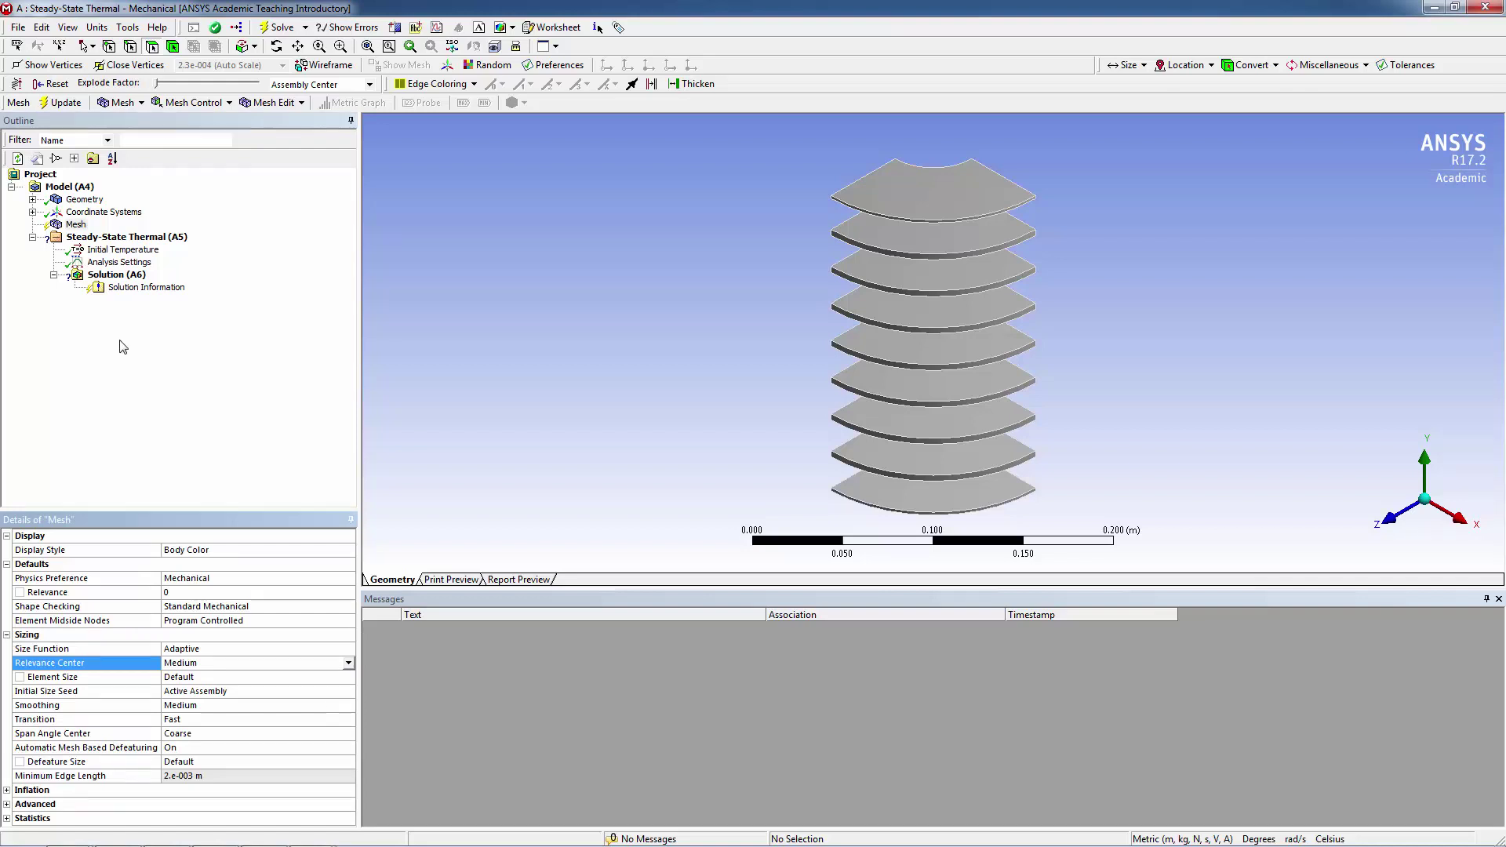
right_click(72, 226)
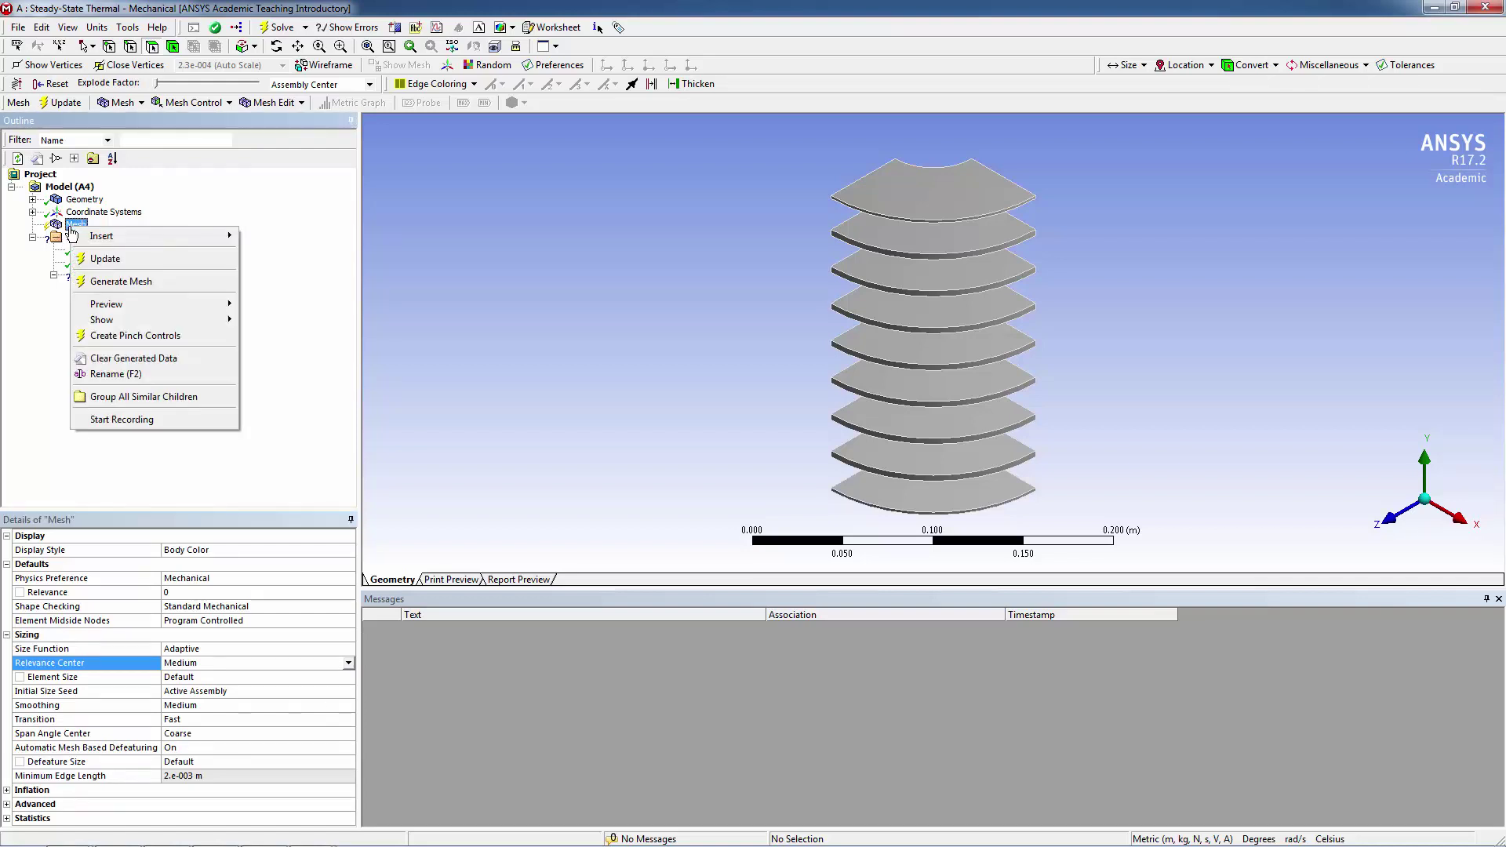
left_click(140, 280)
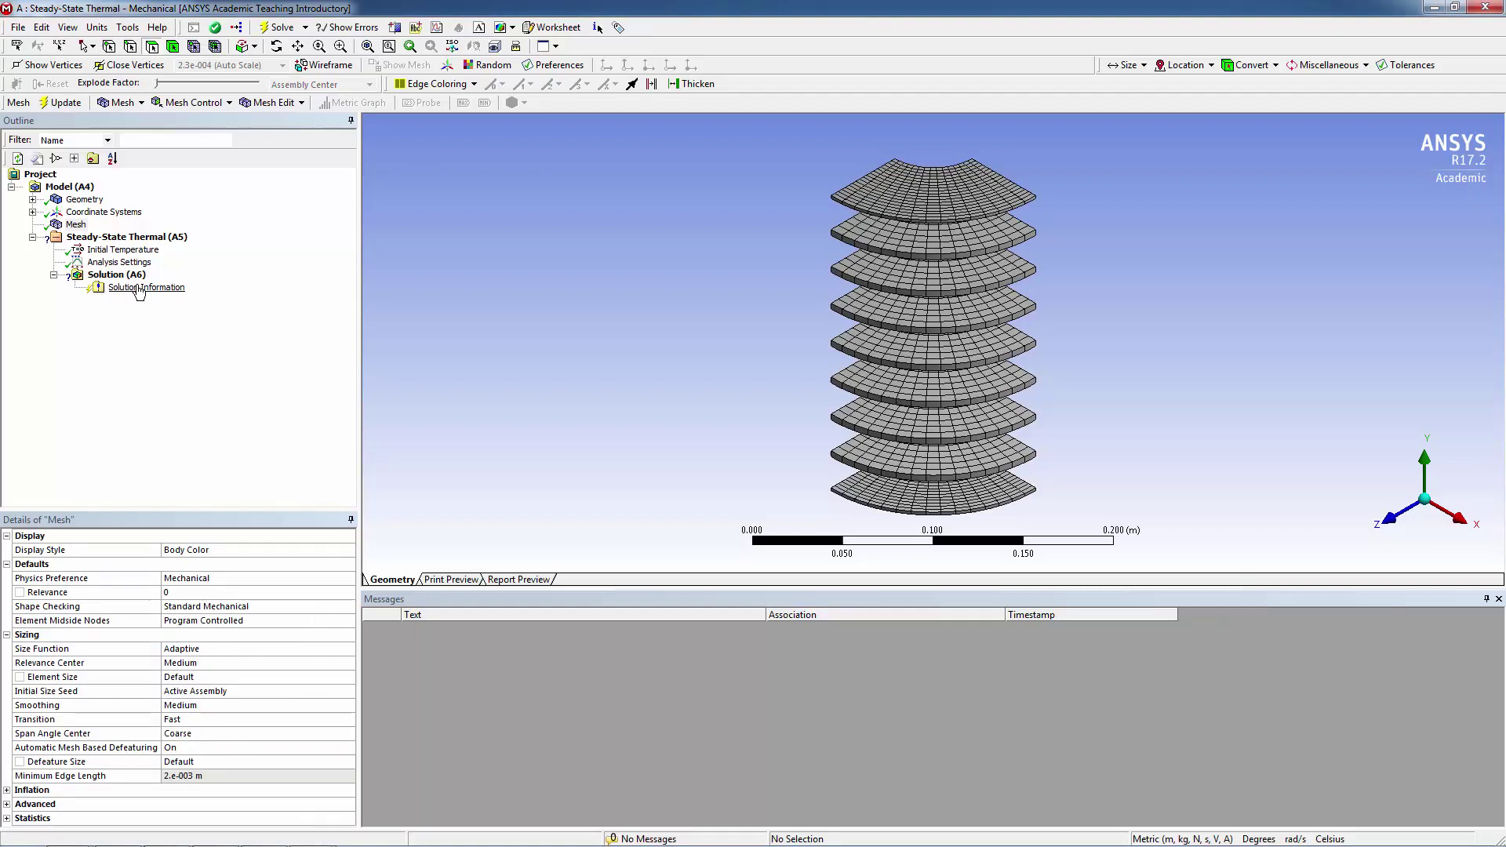
Check the materials available for the FinTube body and keep its Structural Steel assignment
left_click(32, 199)
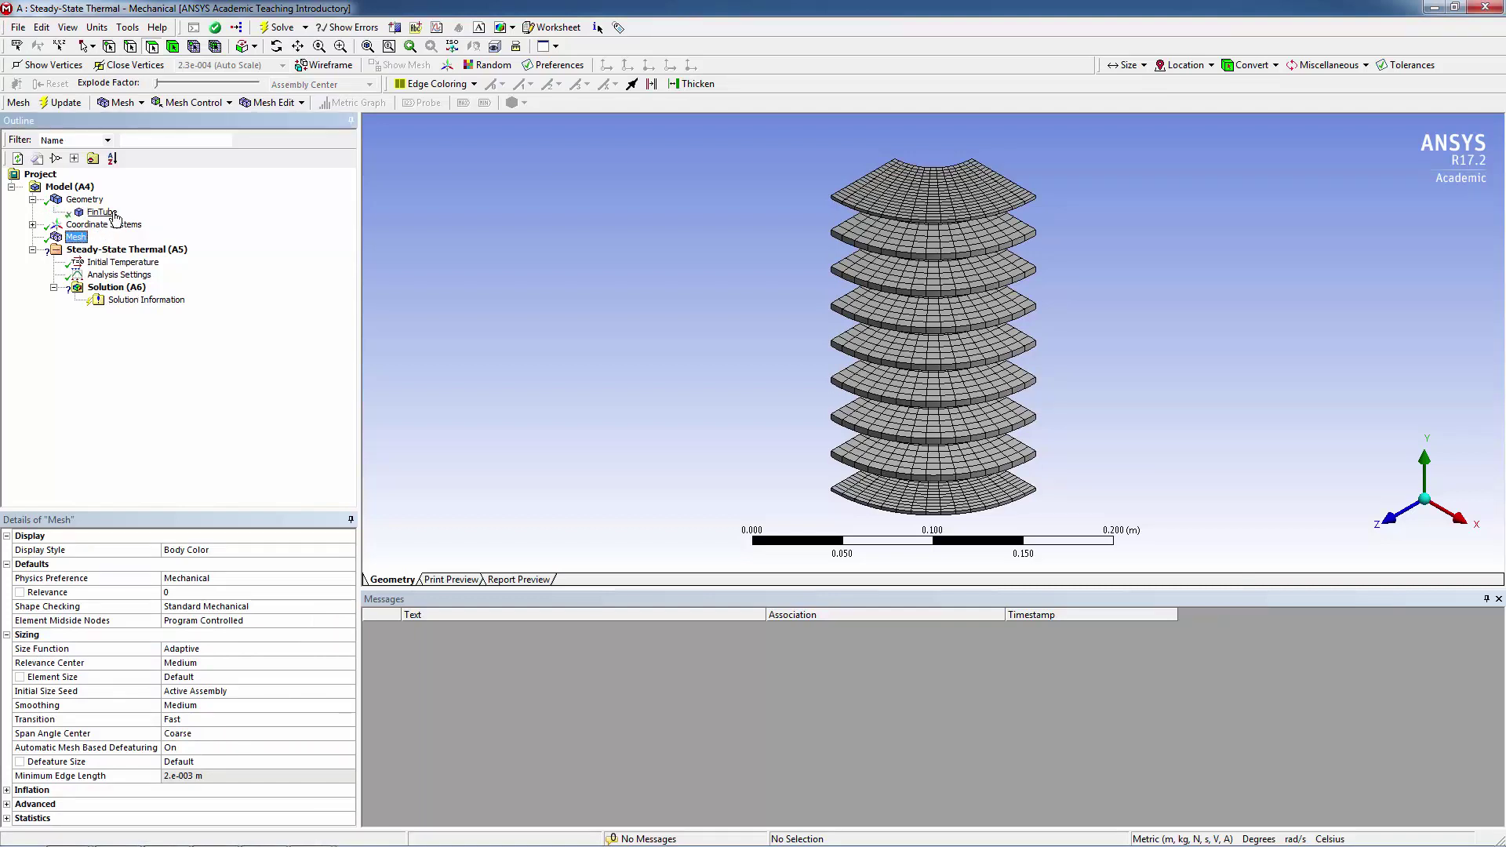
left_click(102, 212)
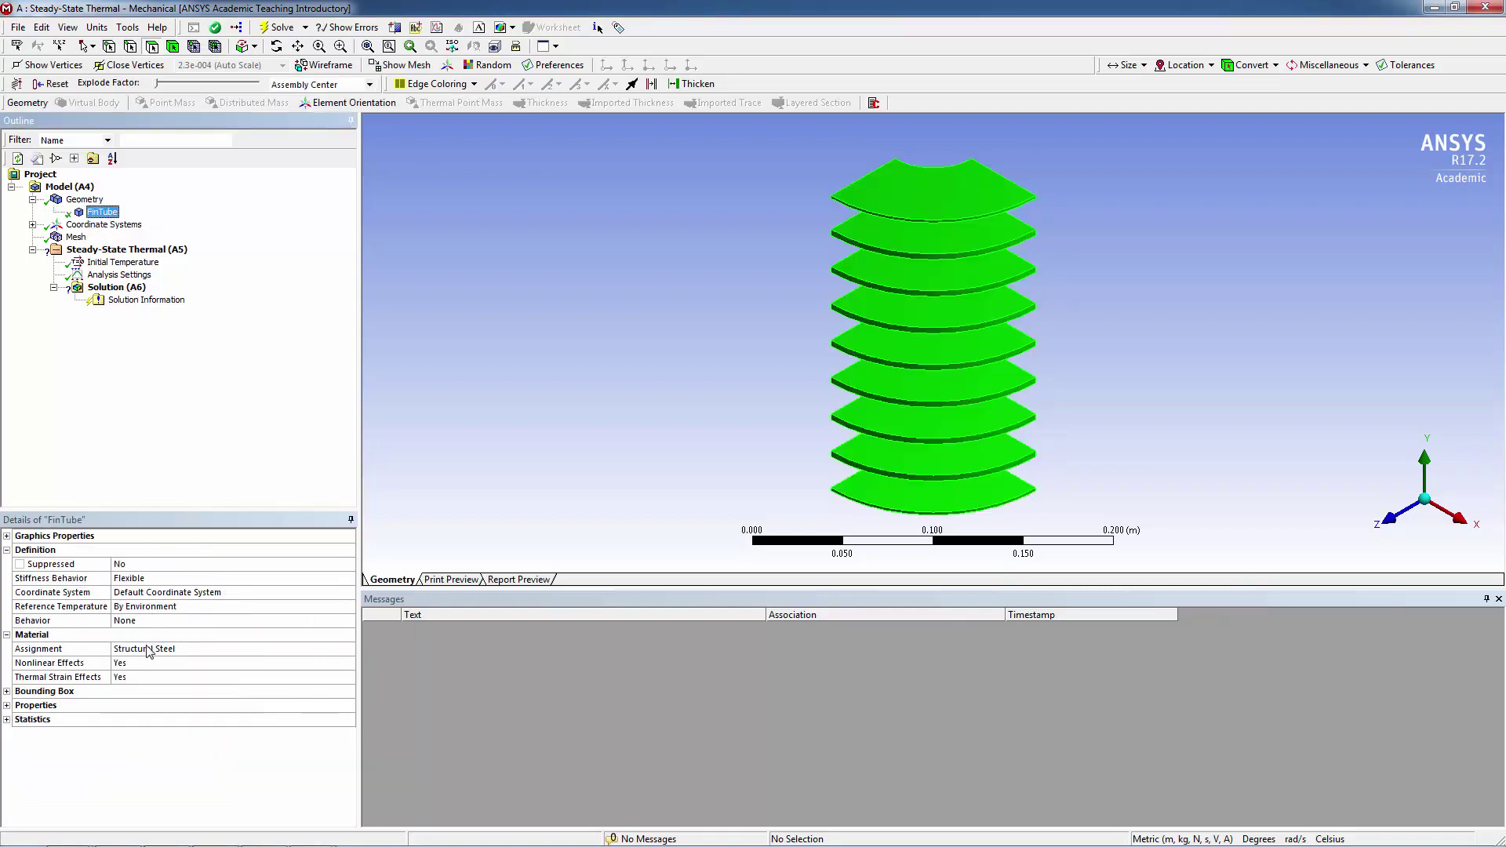
left_click(177, 651)
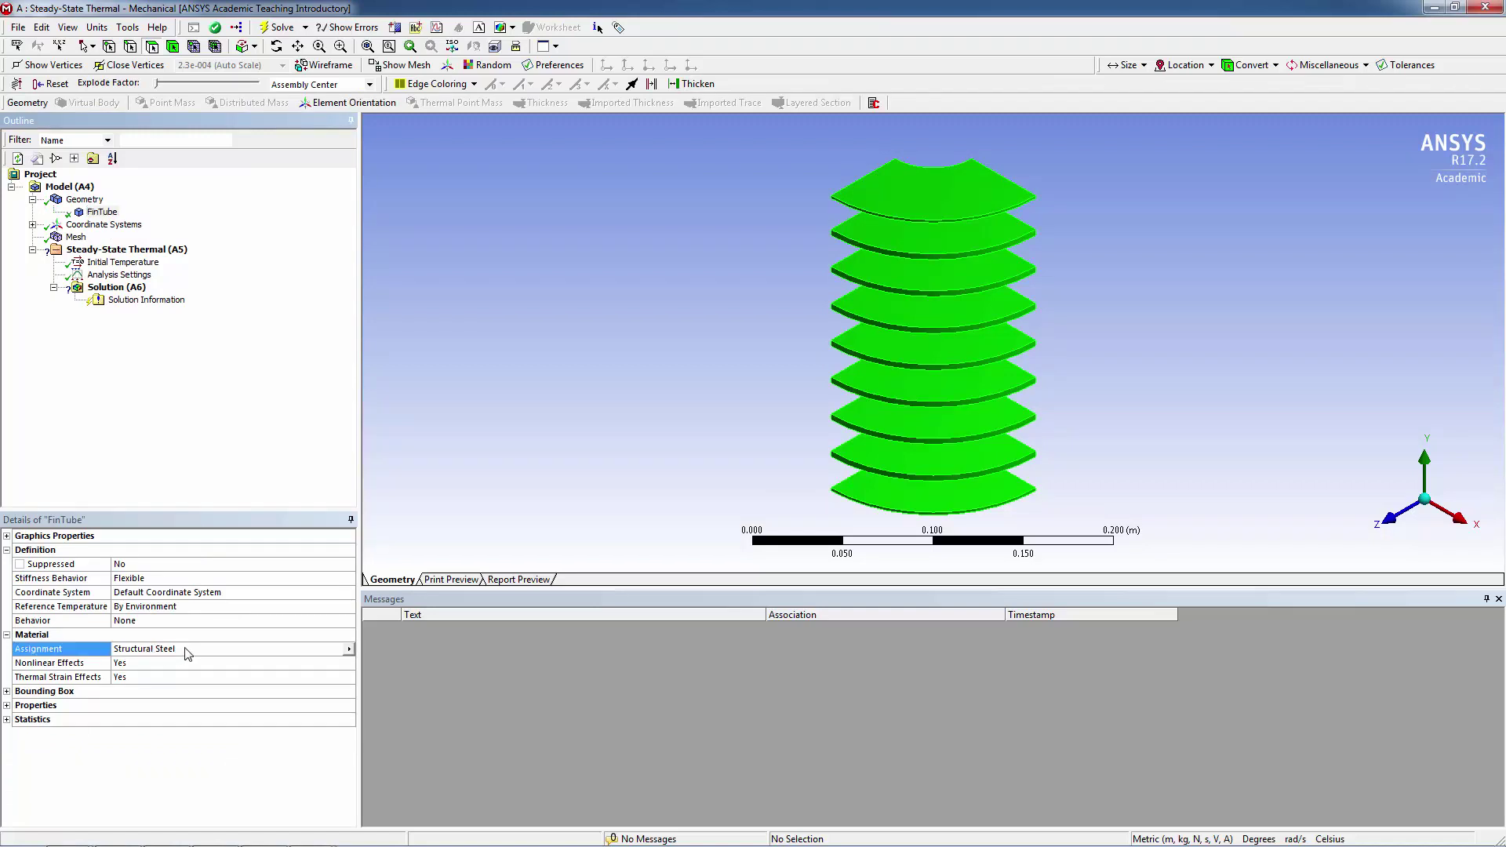
left_click(350, 650)
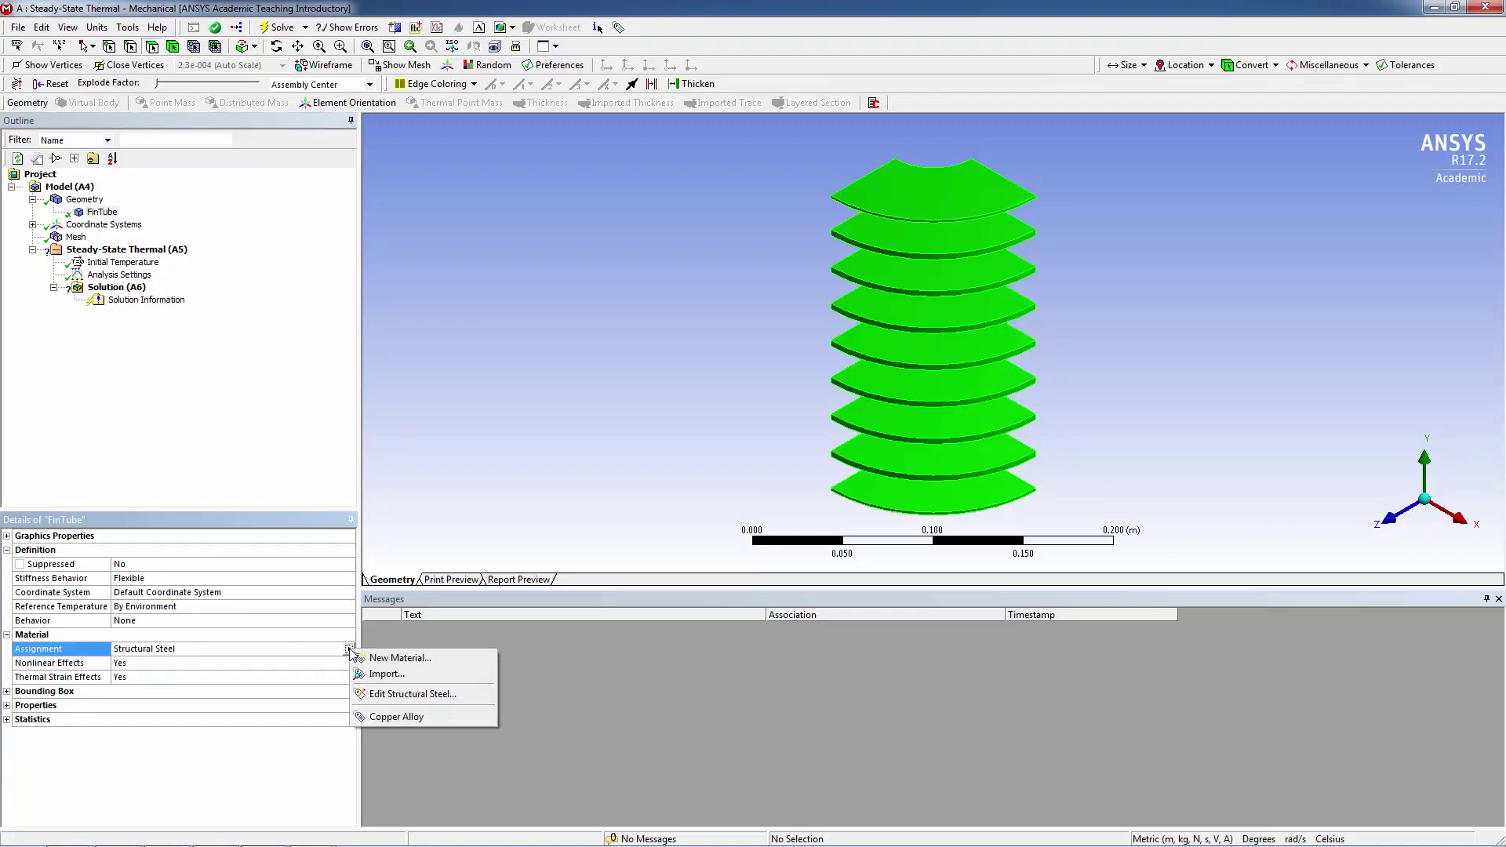
left_click(315, 653)
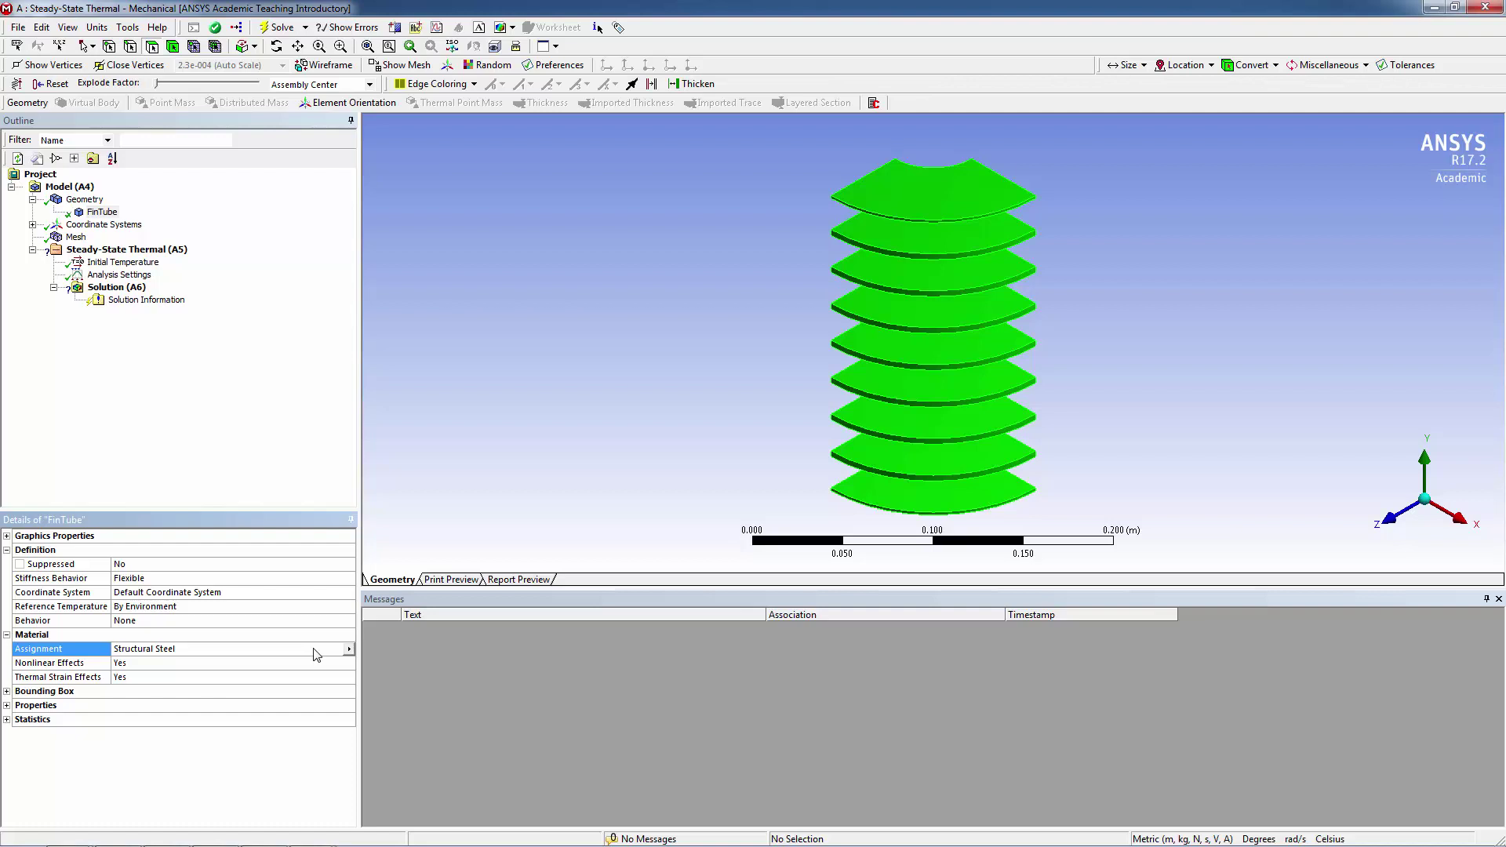
Apply a Perfectly Insulated condition to the fin tube's top and bottom end faces and its two lengthwise cut faces
left_click(125, 251)
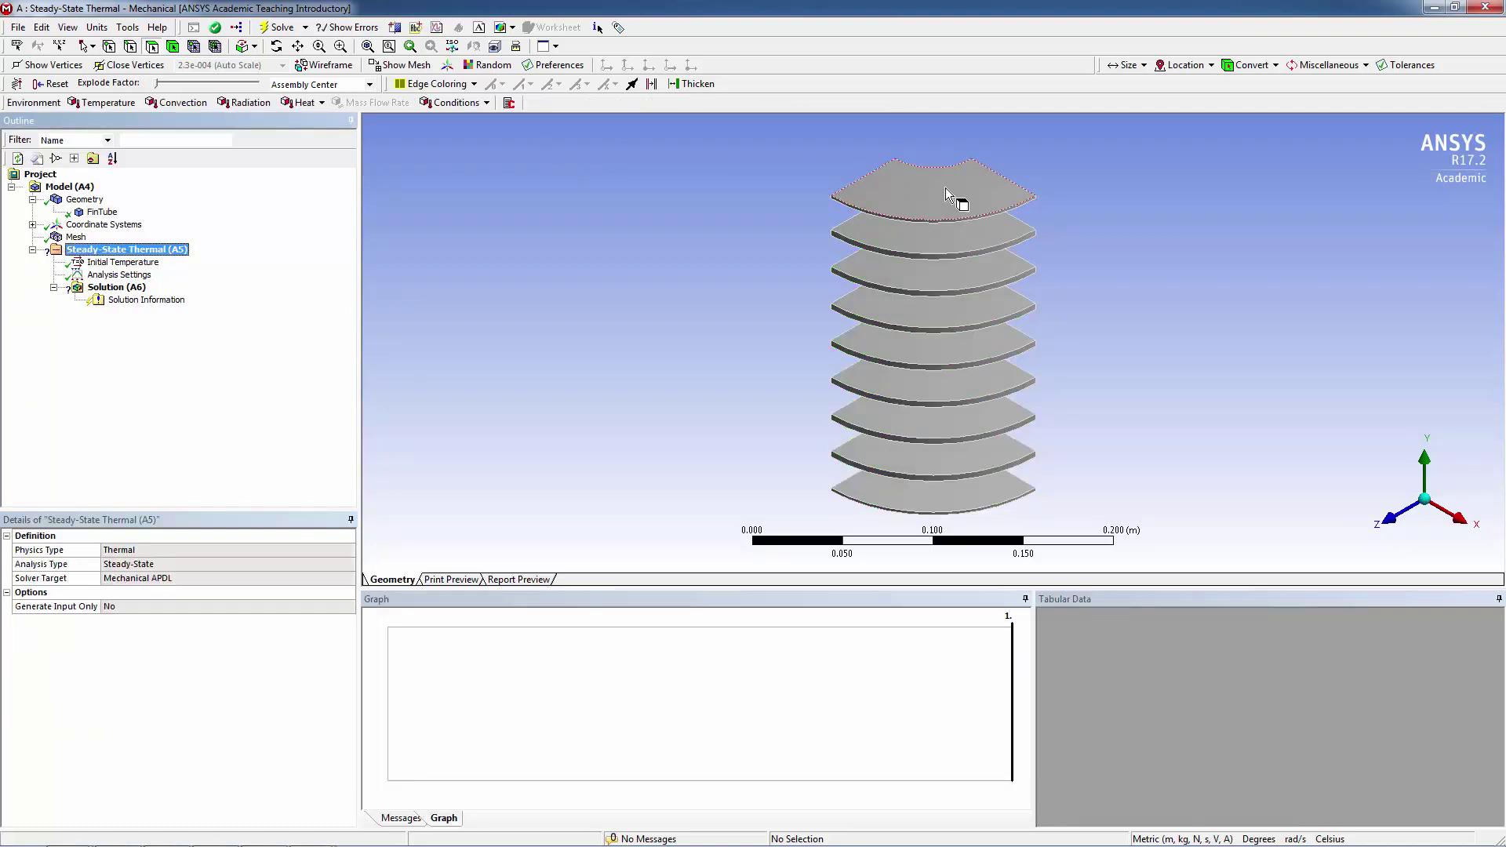
left_click(941, 196)
left_click(276, 46)
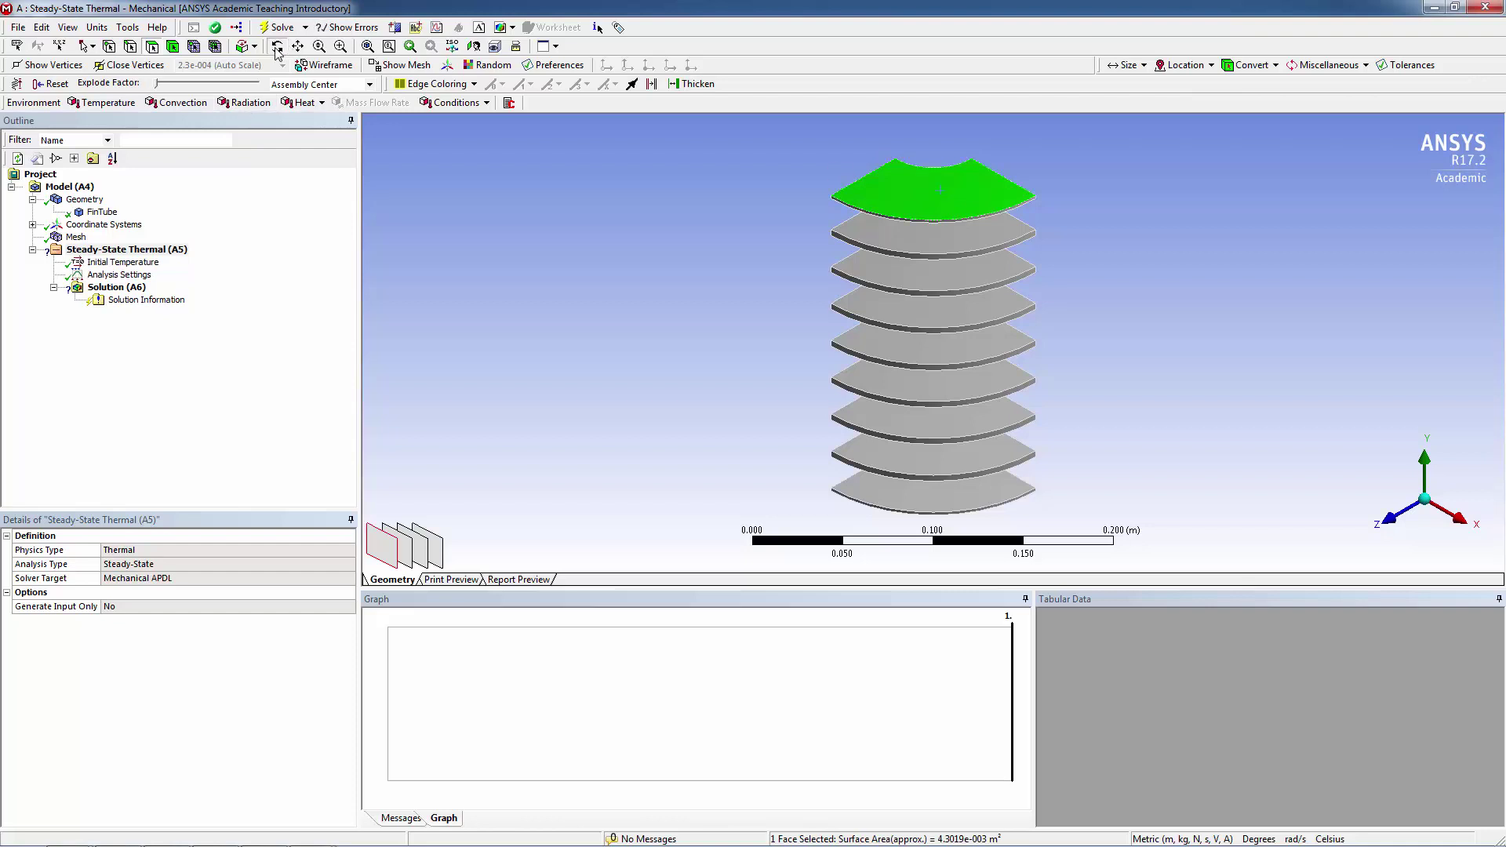
mouse_move(855, 310)
left_mouse_down()
mouse_move(853, 336)
mouse_move(850, 283)
left_mouse_up()
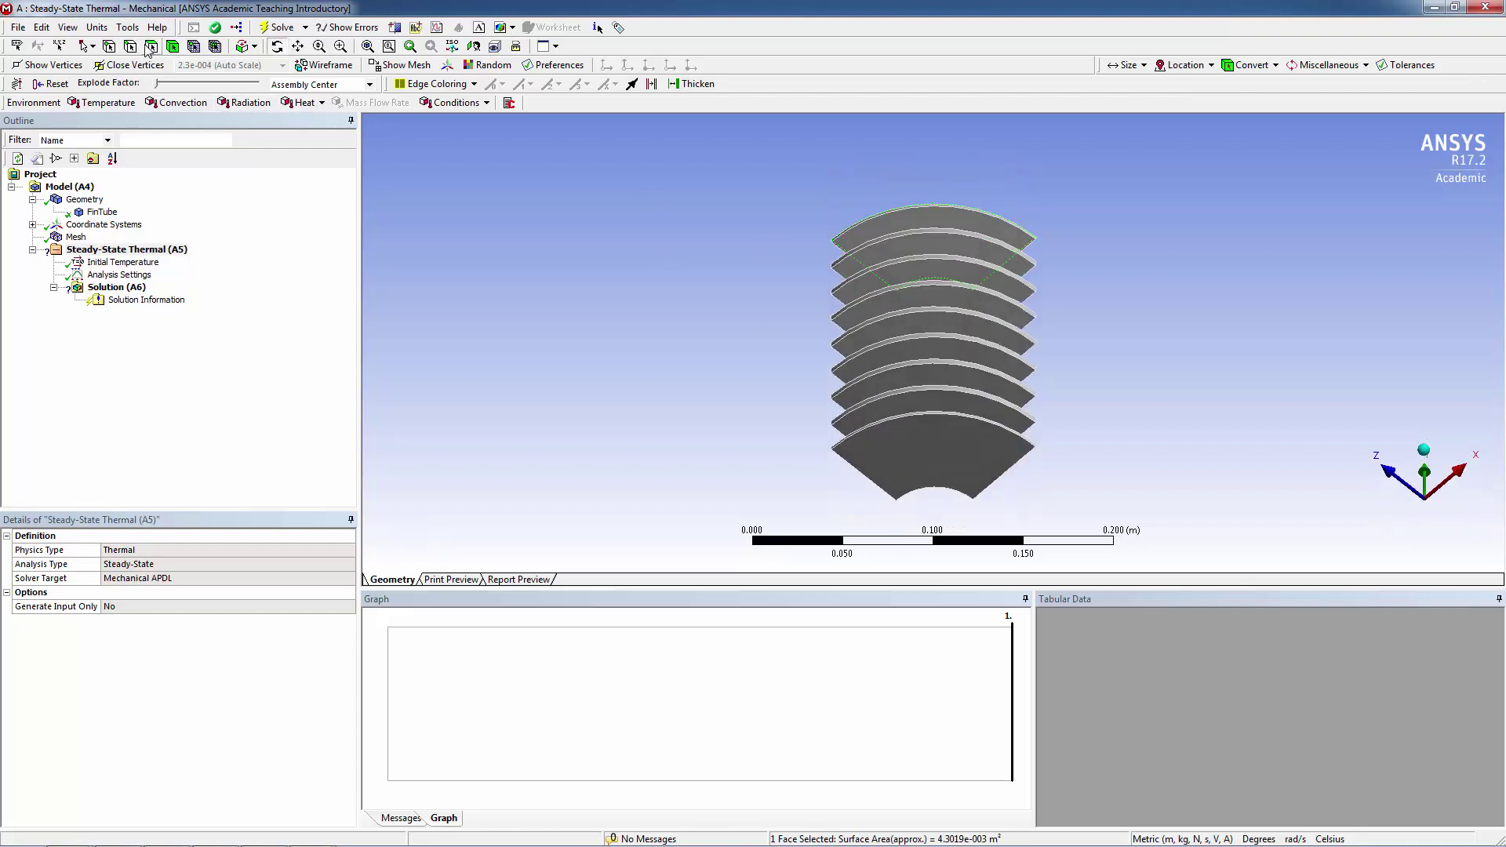
left_click(931, 458, "ctrl")
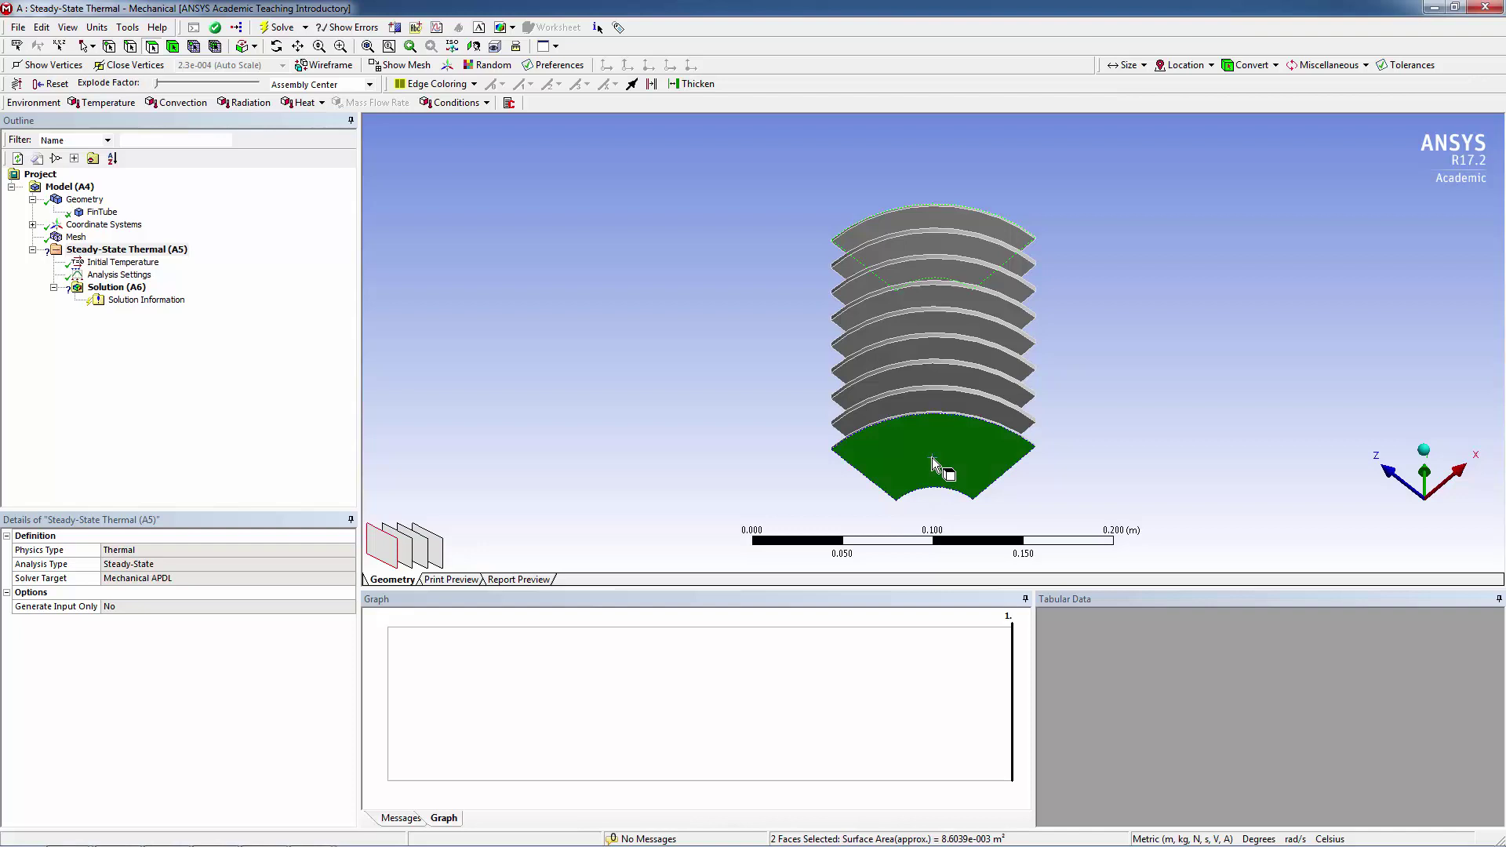
left_click_drag(965, 329, 1177, 228)
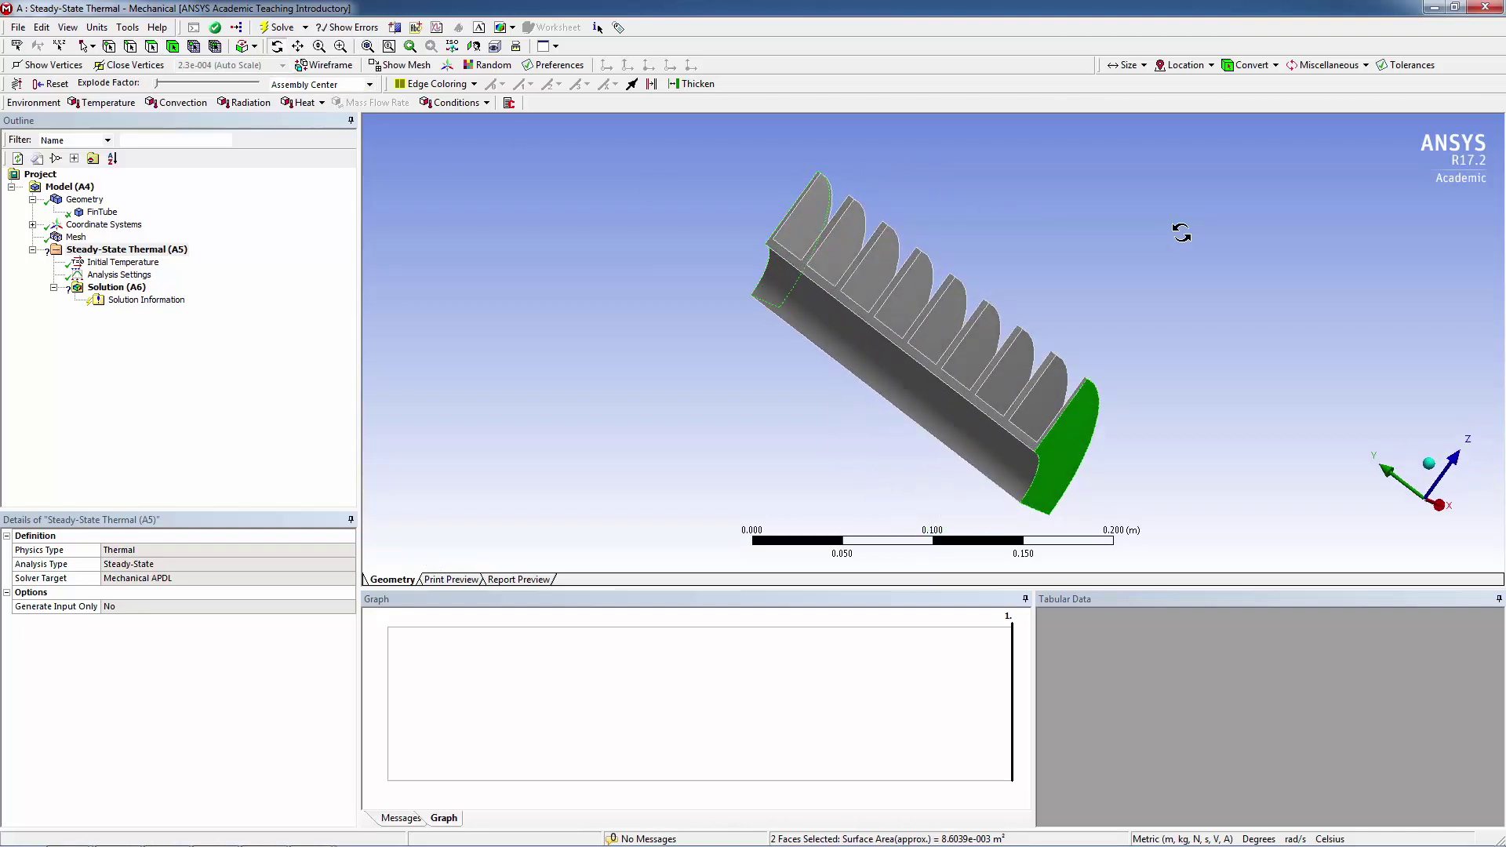
left_click(817, 247, "ctrl")
left_click(276, 46)
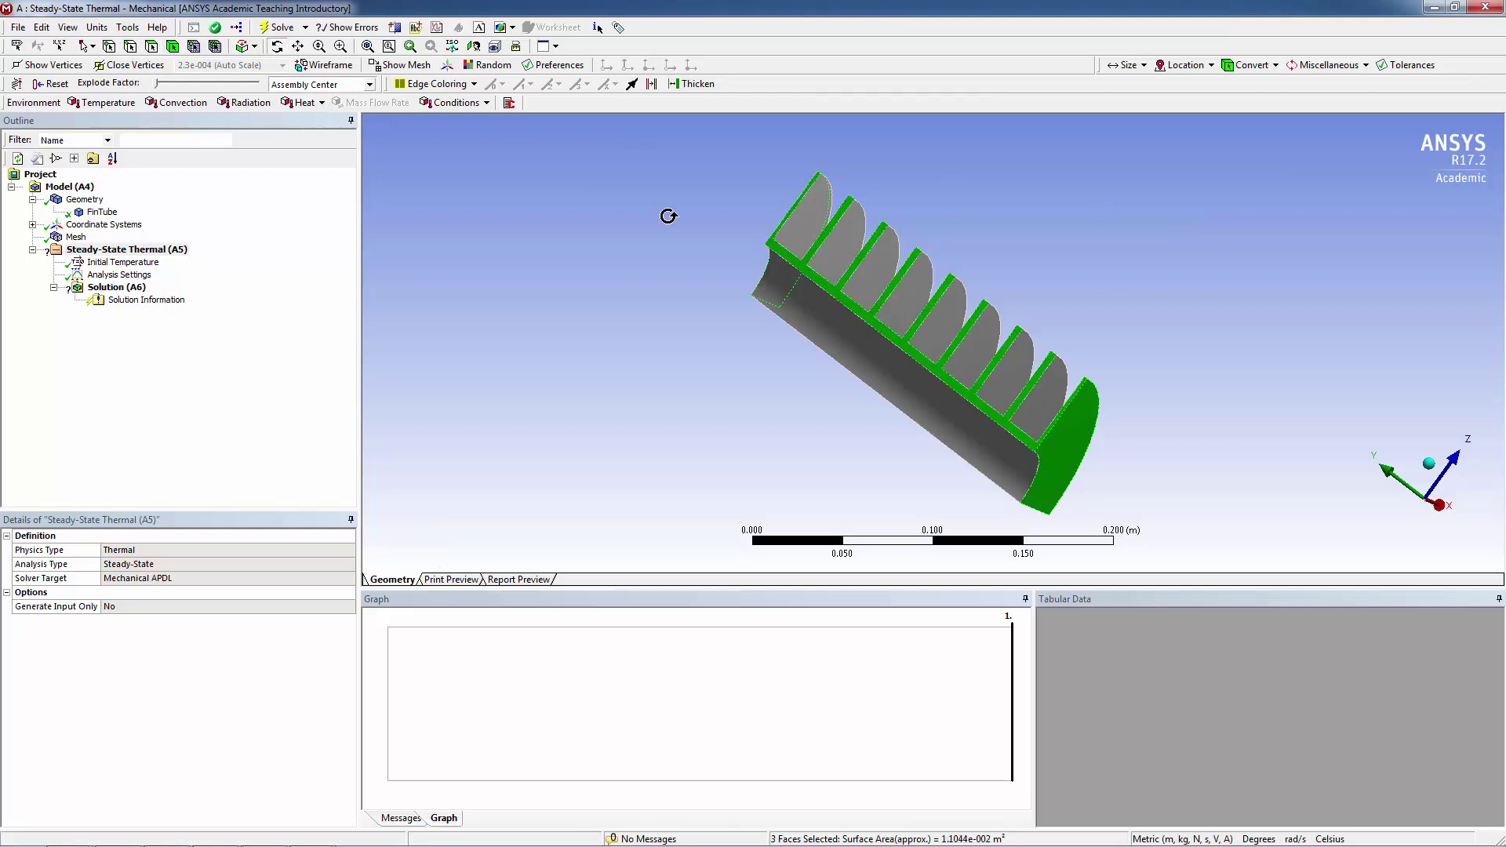
left_click_drag(666, 219, 1121, 309)
left_click(154, 47)
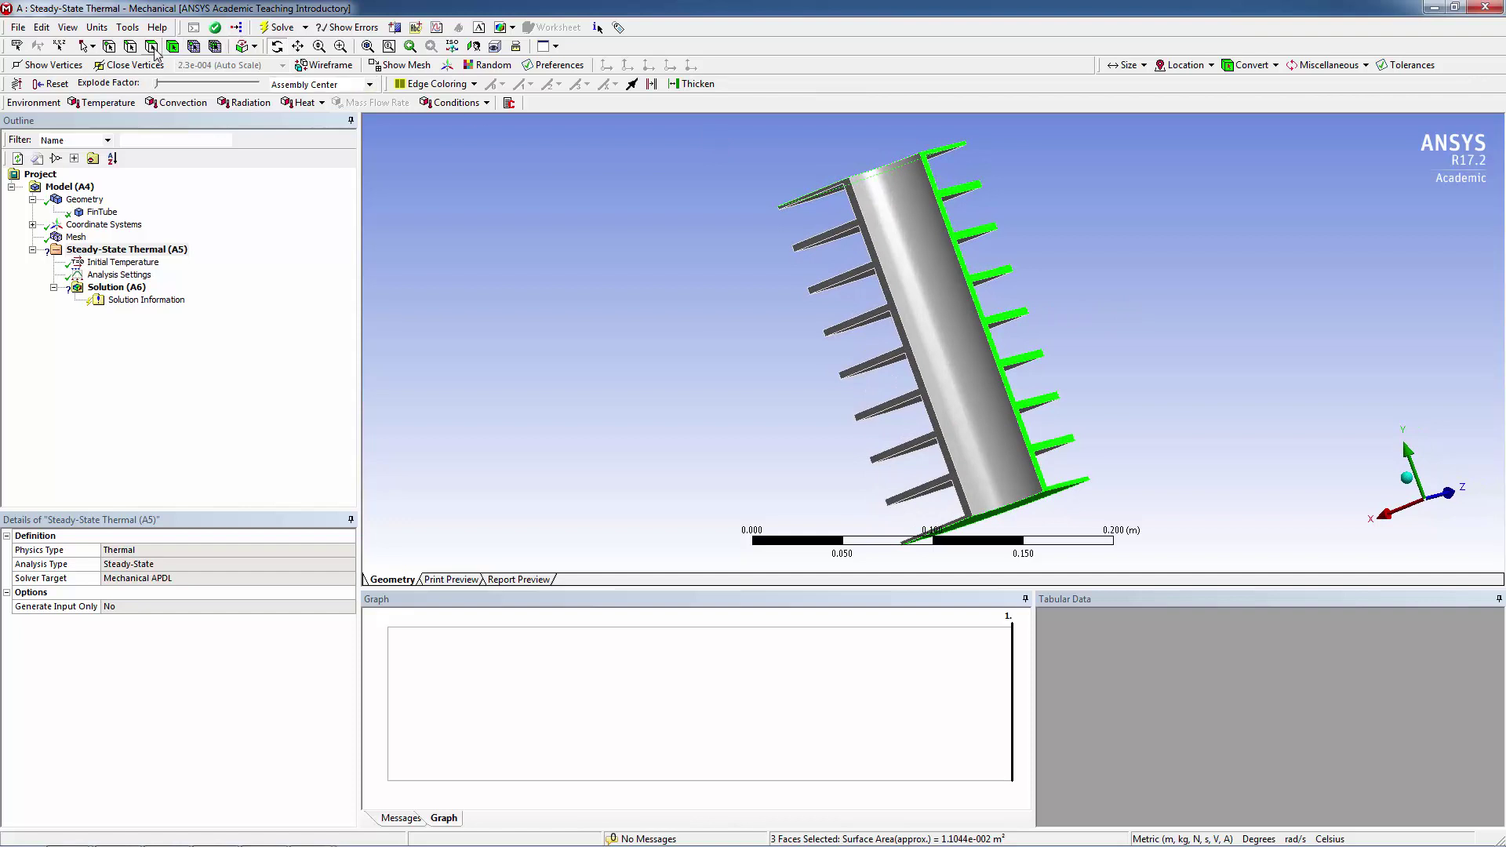
left_click(868, 267, "ctrl")
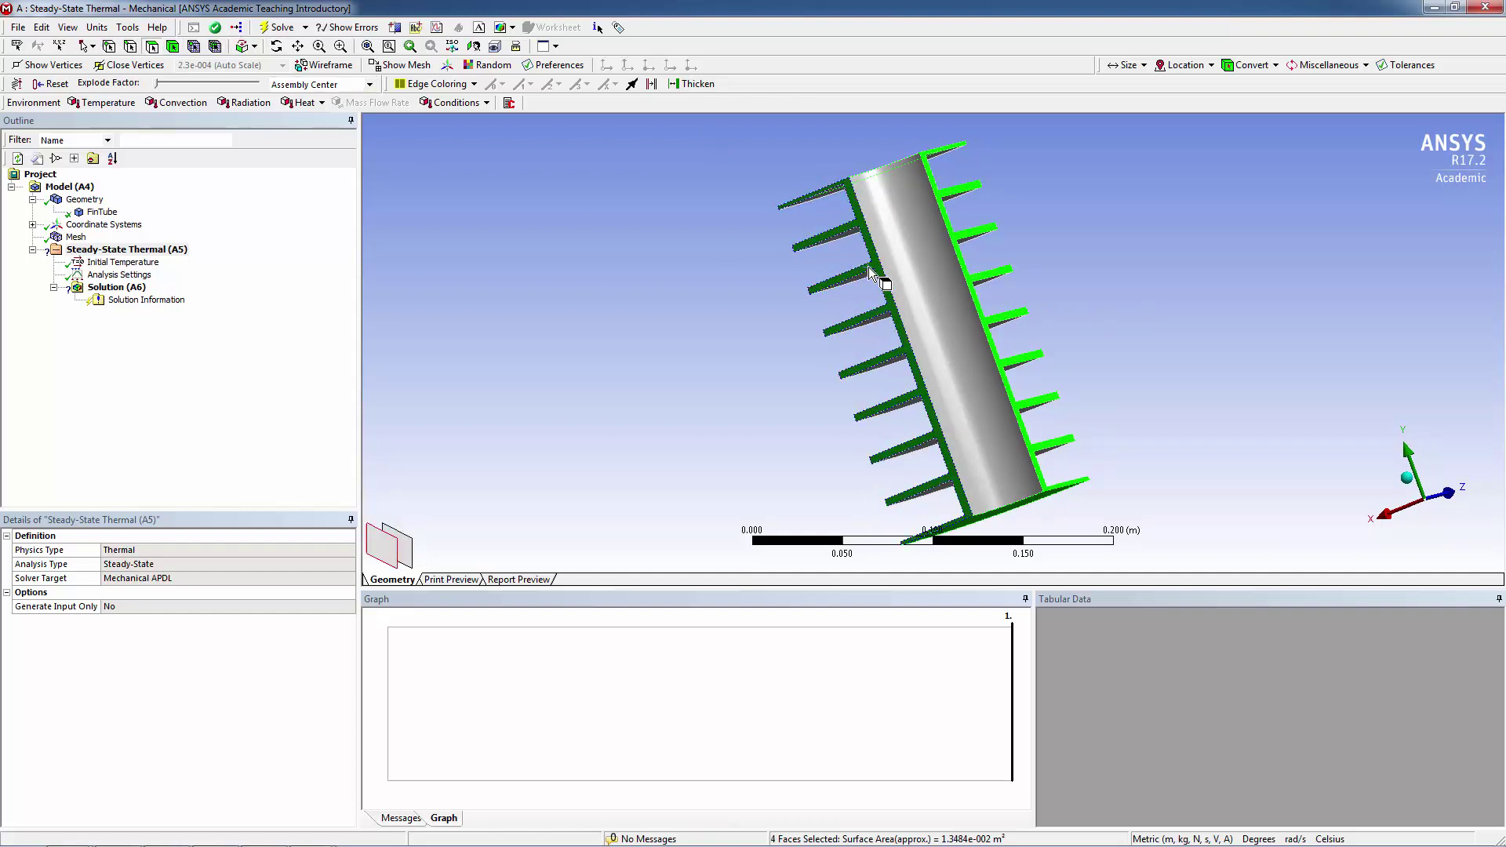
right_click(868, 267)
mouse_move(1055, 276)
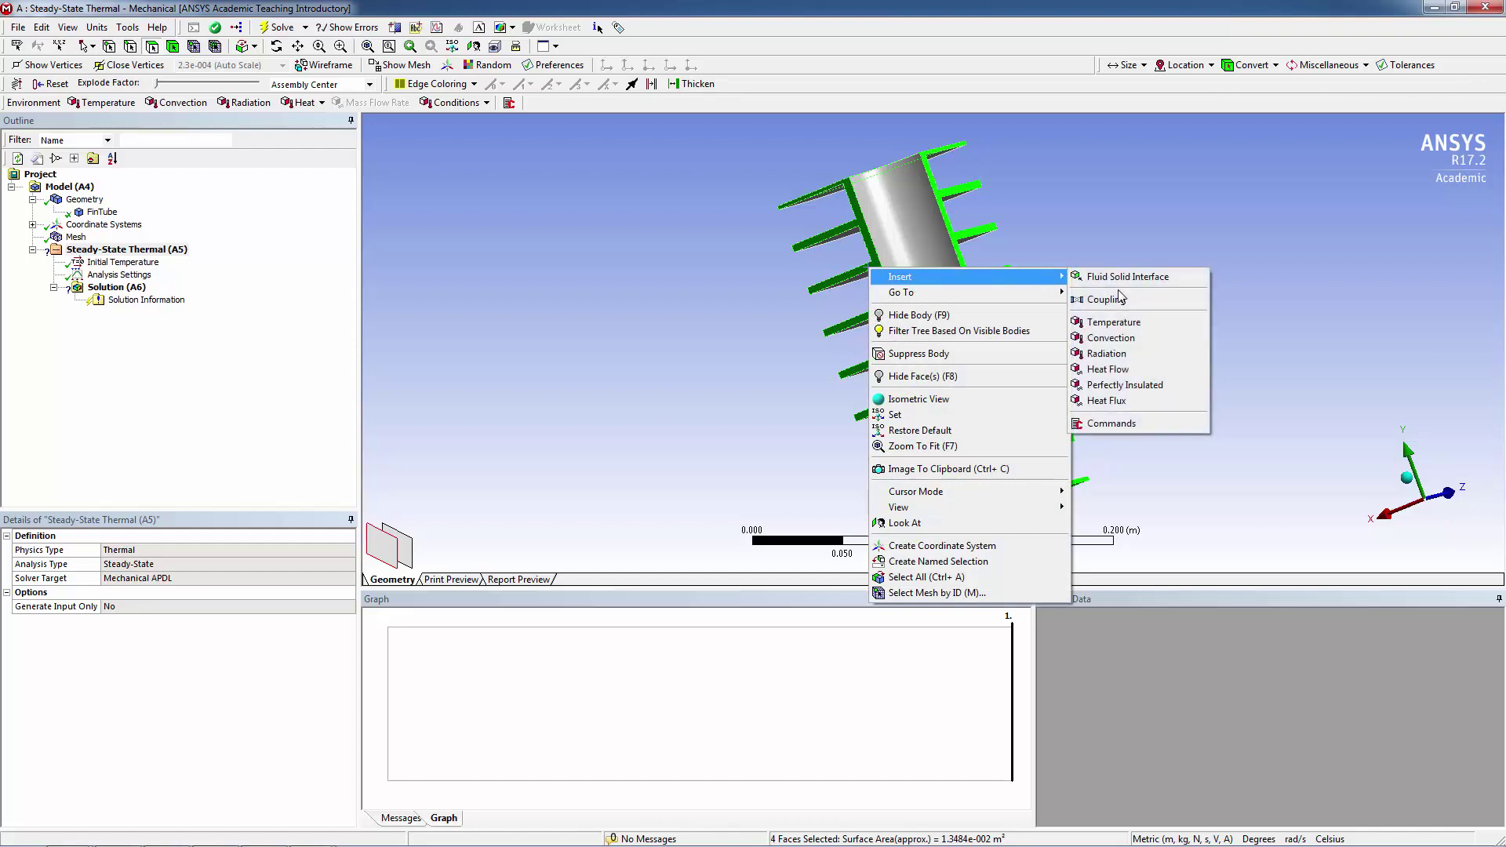
left_click(1123, 385)
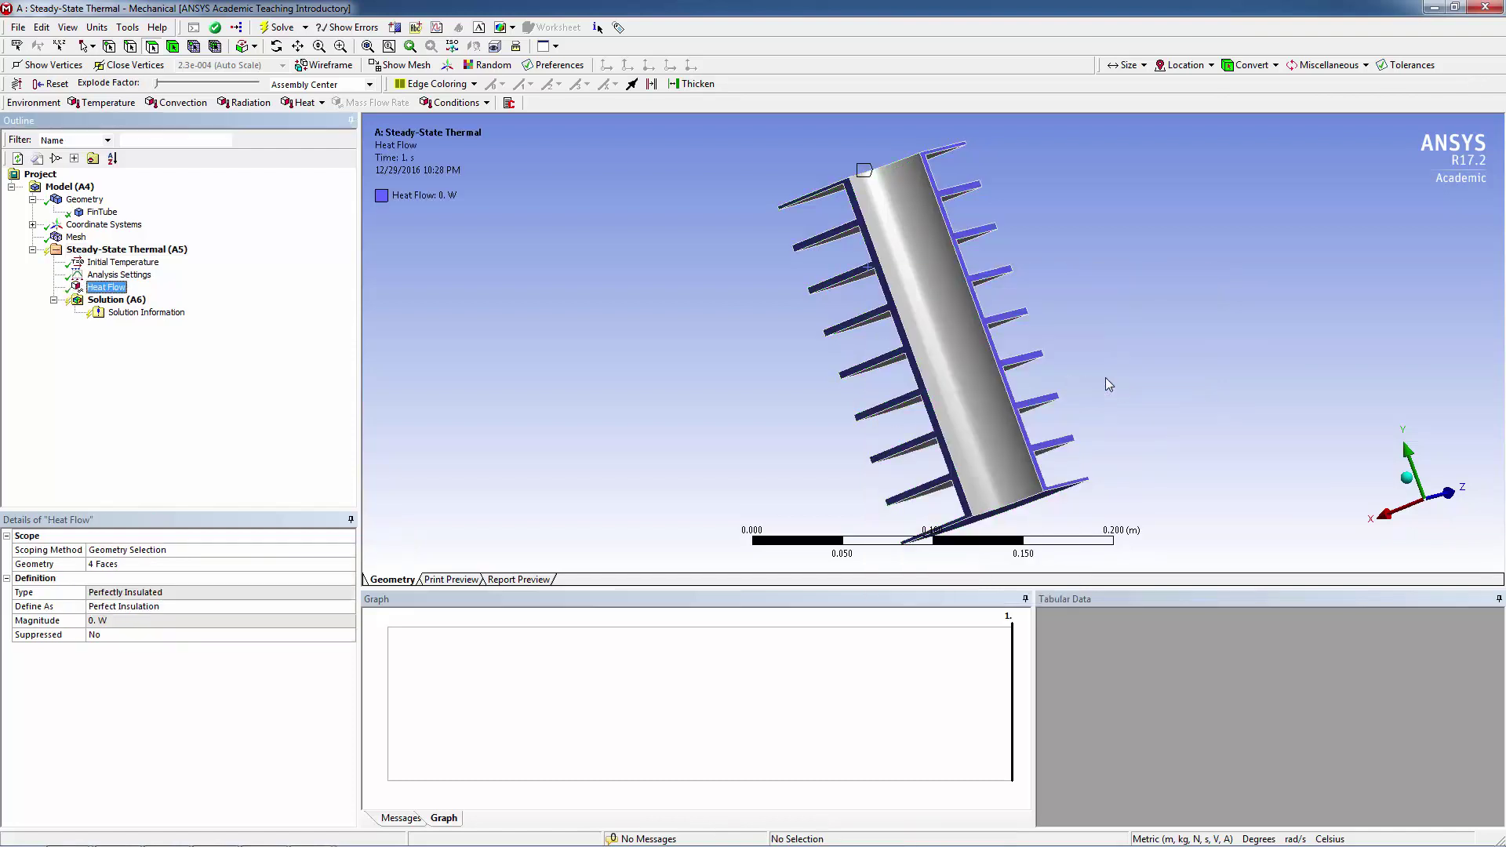
Apply convection to the tube's inner cylindrical face with a film coefficient of 200 W/m²·°C and an ambient temperature of 60 °C
left_click(909, 247)
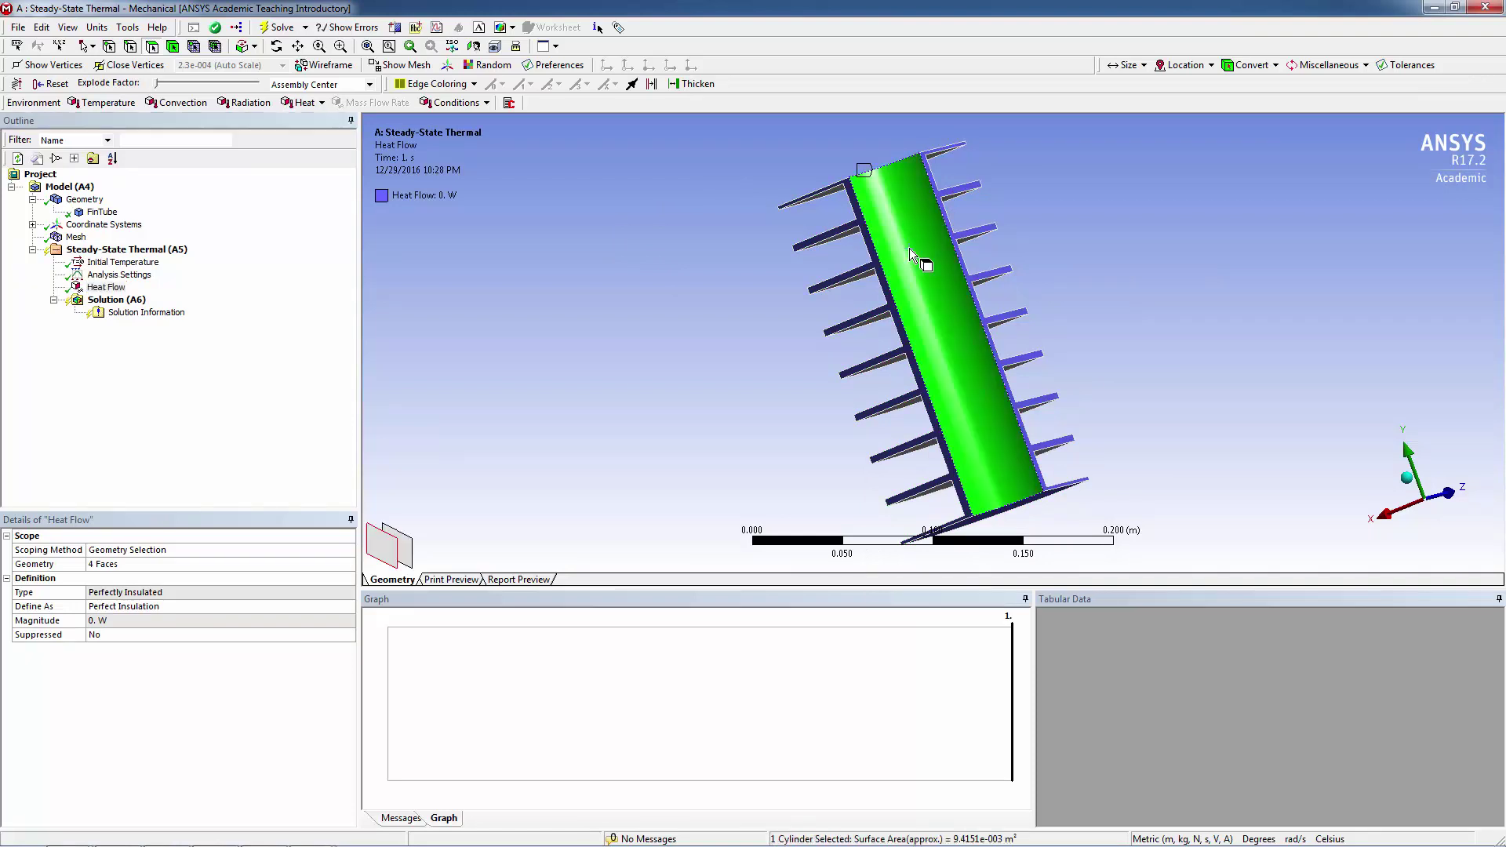
right_click(910, 248)
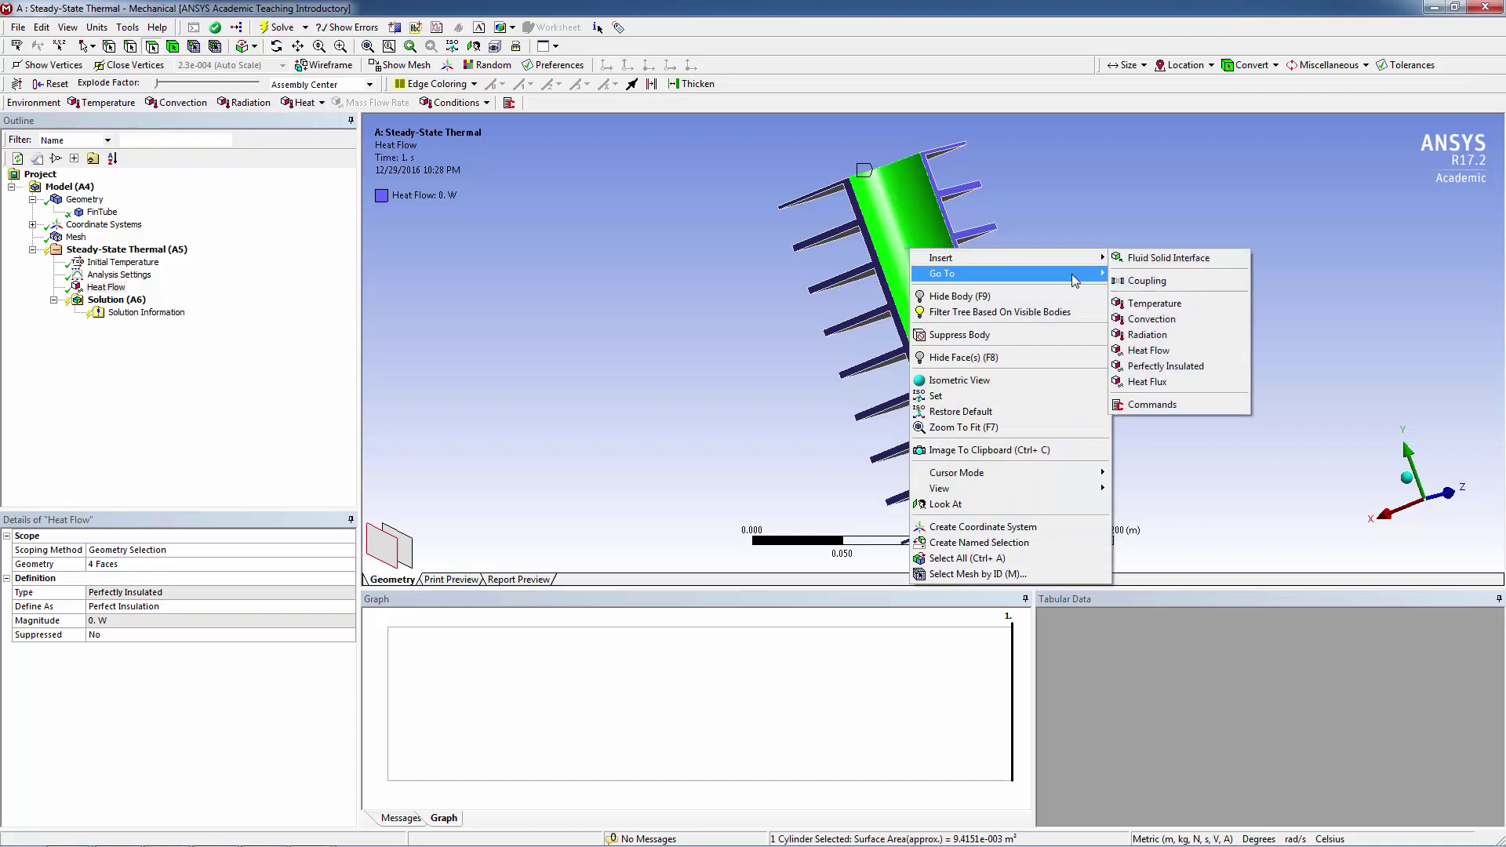
mouse_move(1098, 272)
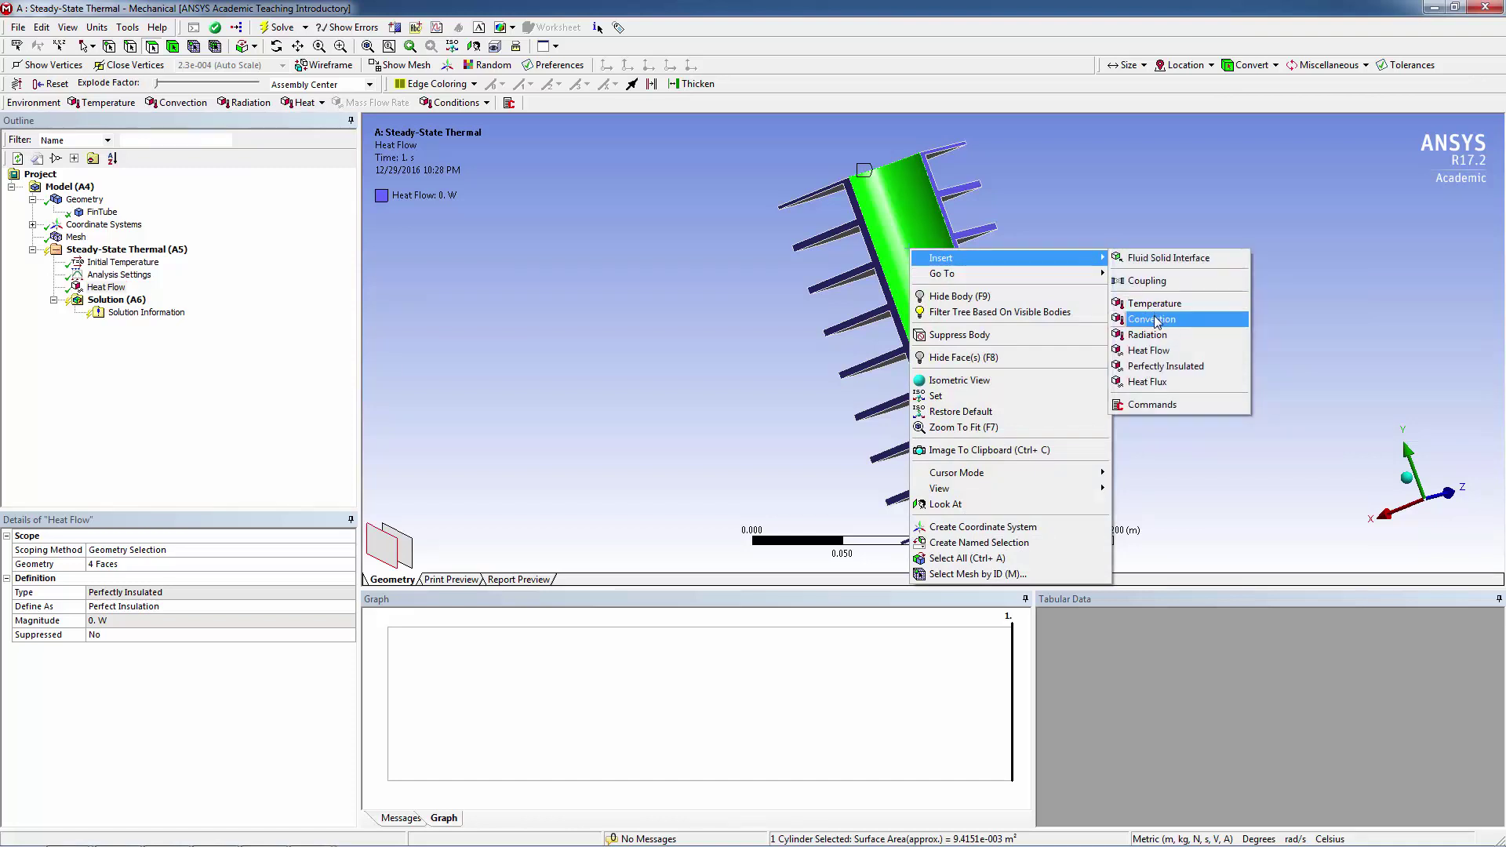
left_click(1154, 320)
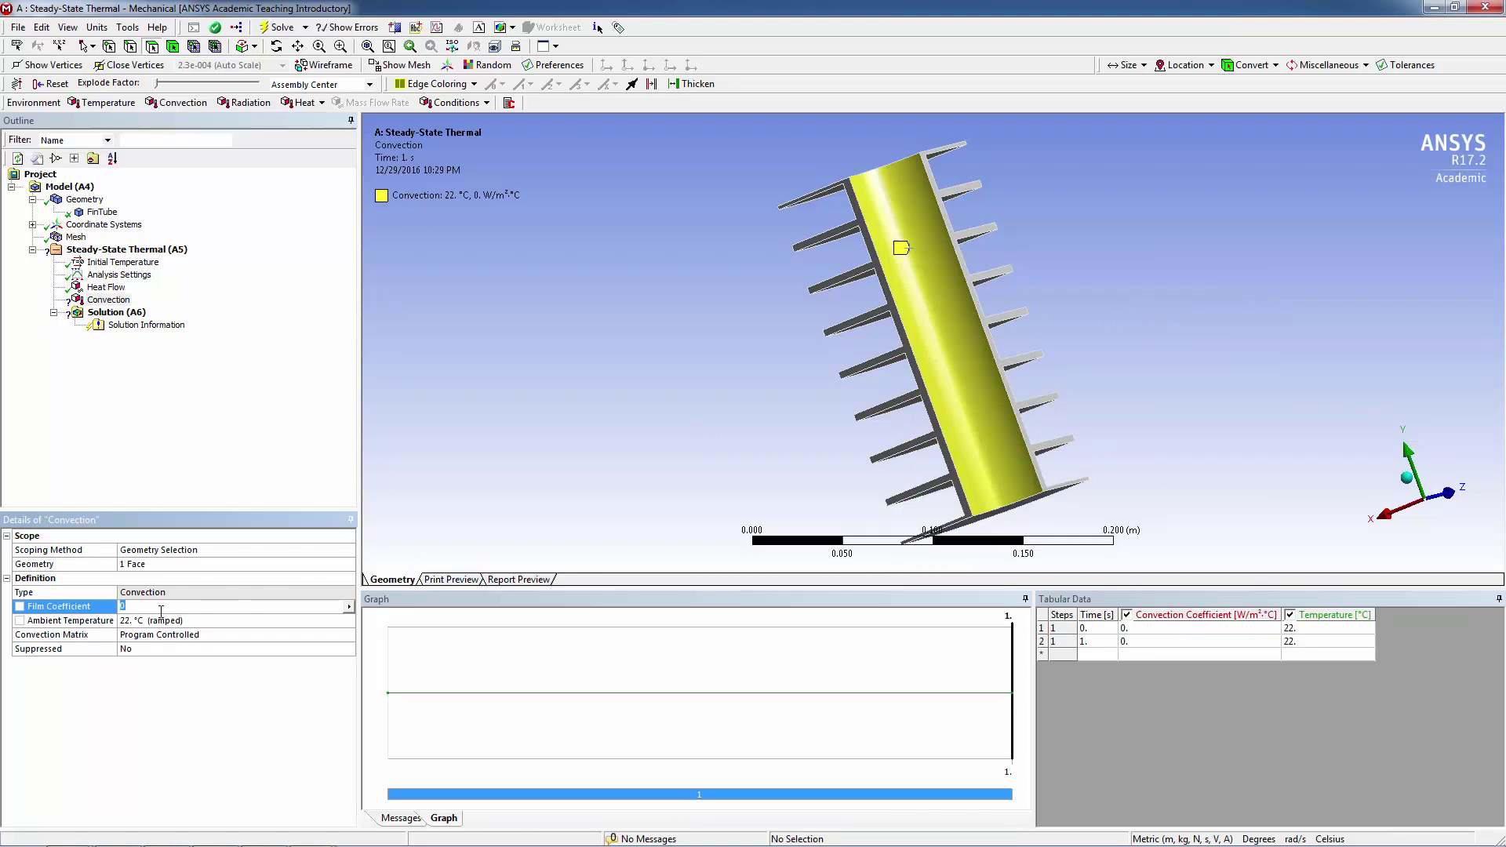
type("200")
left_click(178, 622)
type("60")
key("Return")
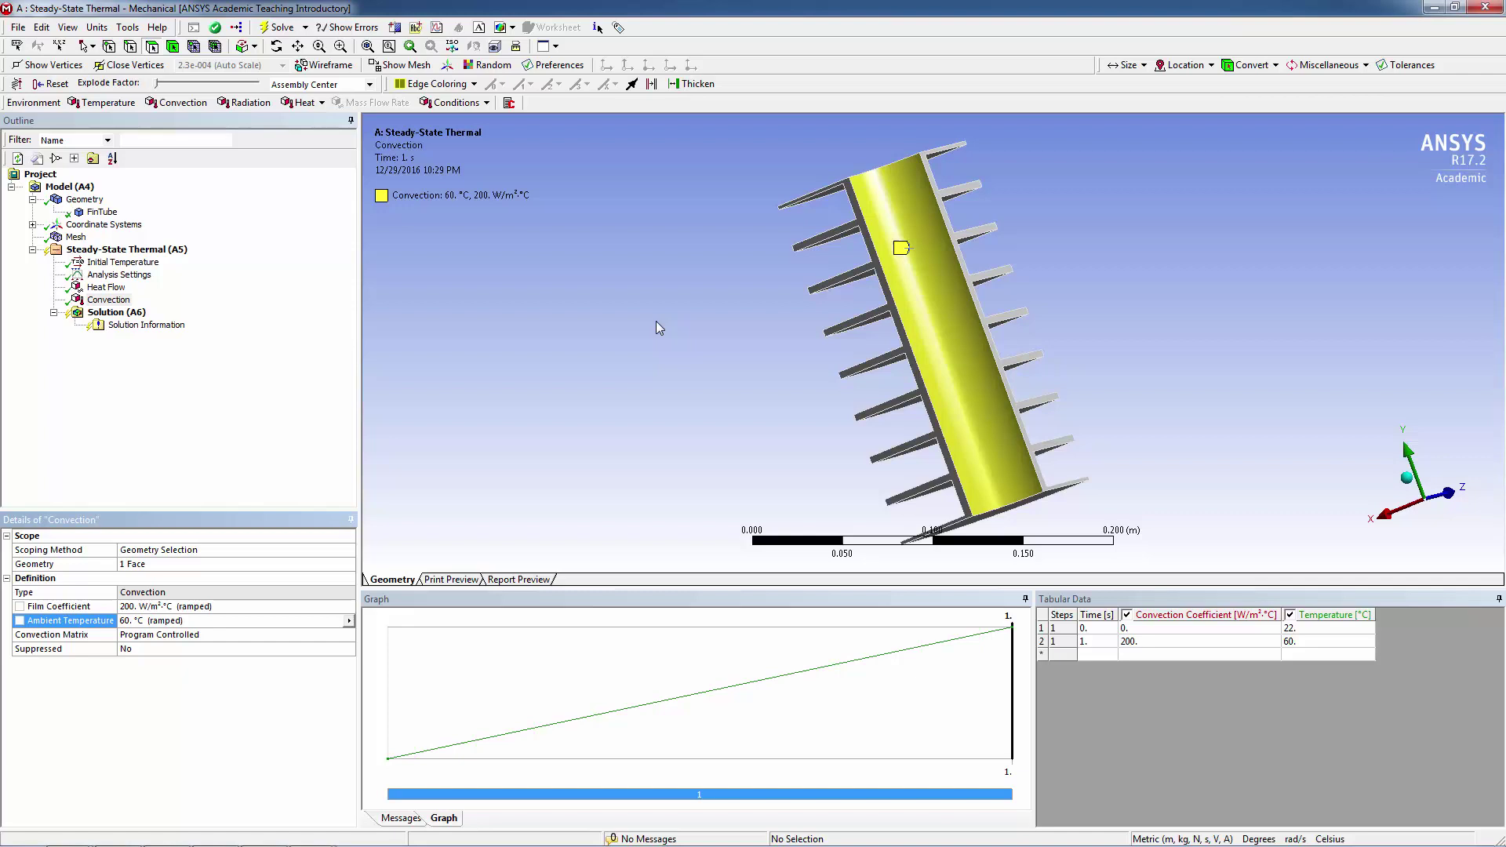
Select the eight outer cylindrical tube faces lying between the fins
left_click(276, 46)
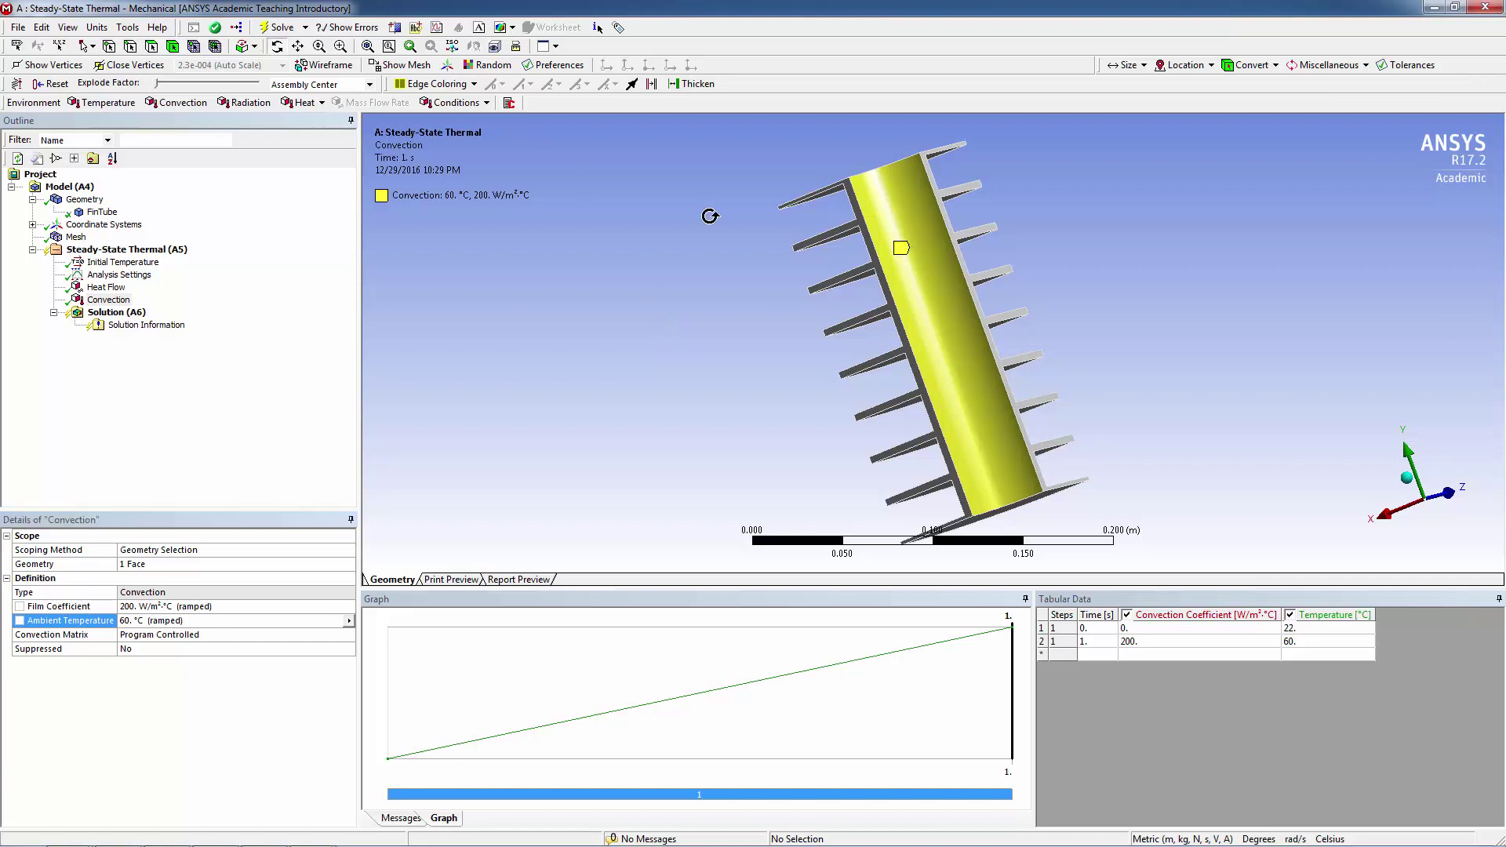
left_click_drag(941, 298, 1360, 274)
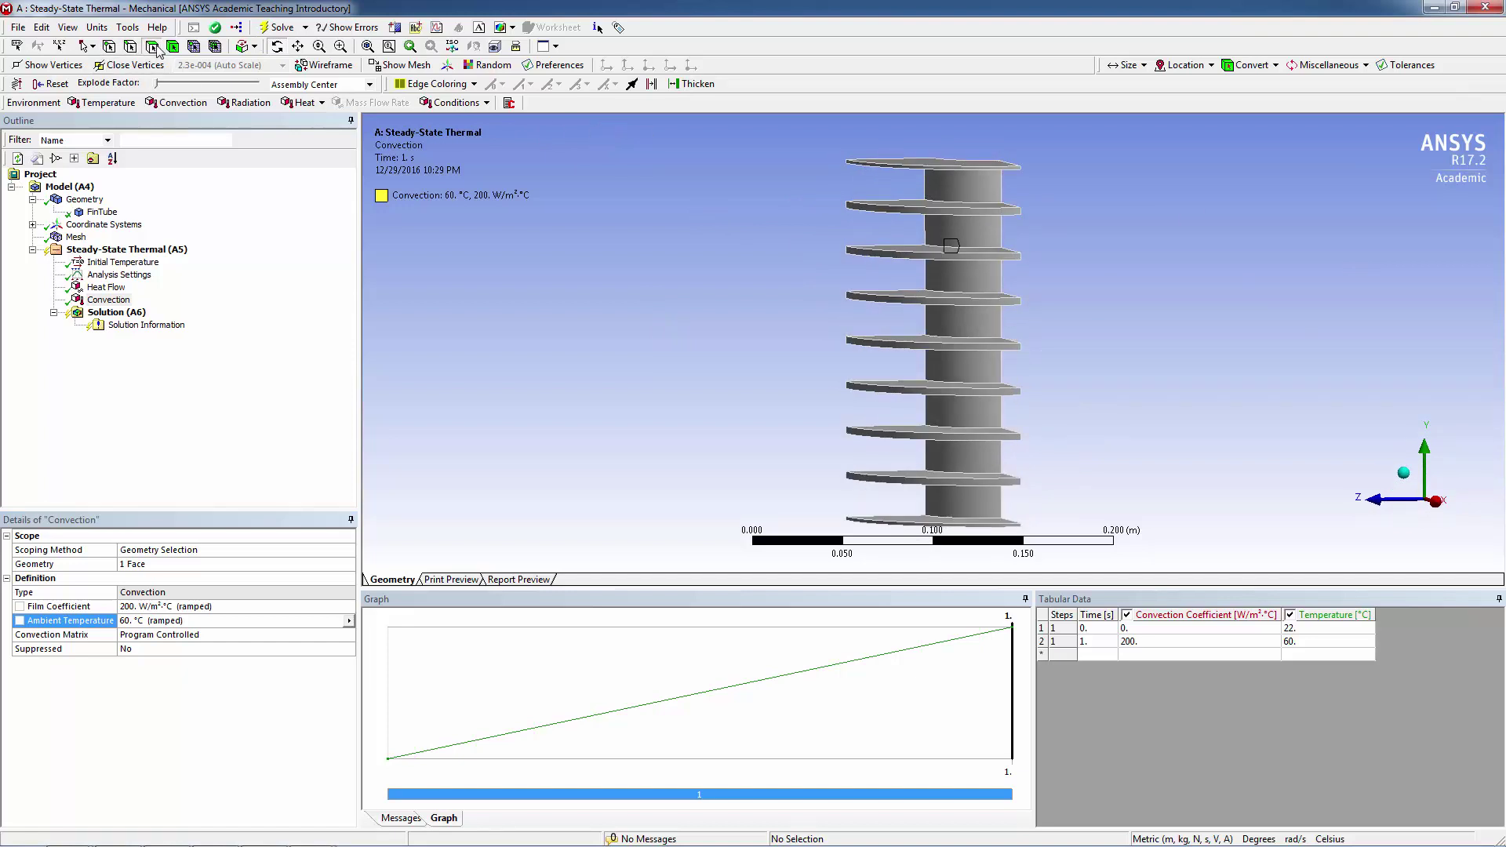
left_click(155, 47)
left_click(987, 189)
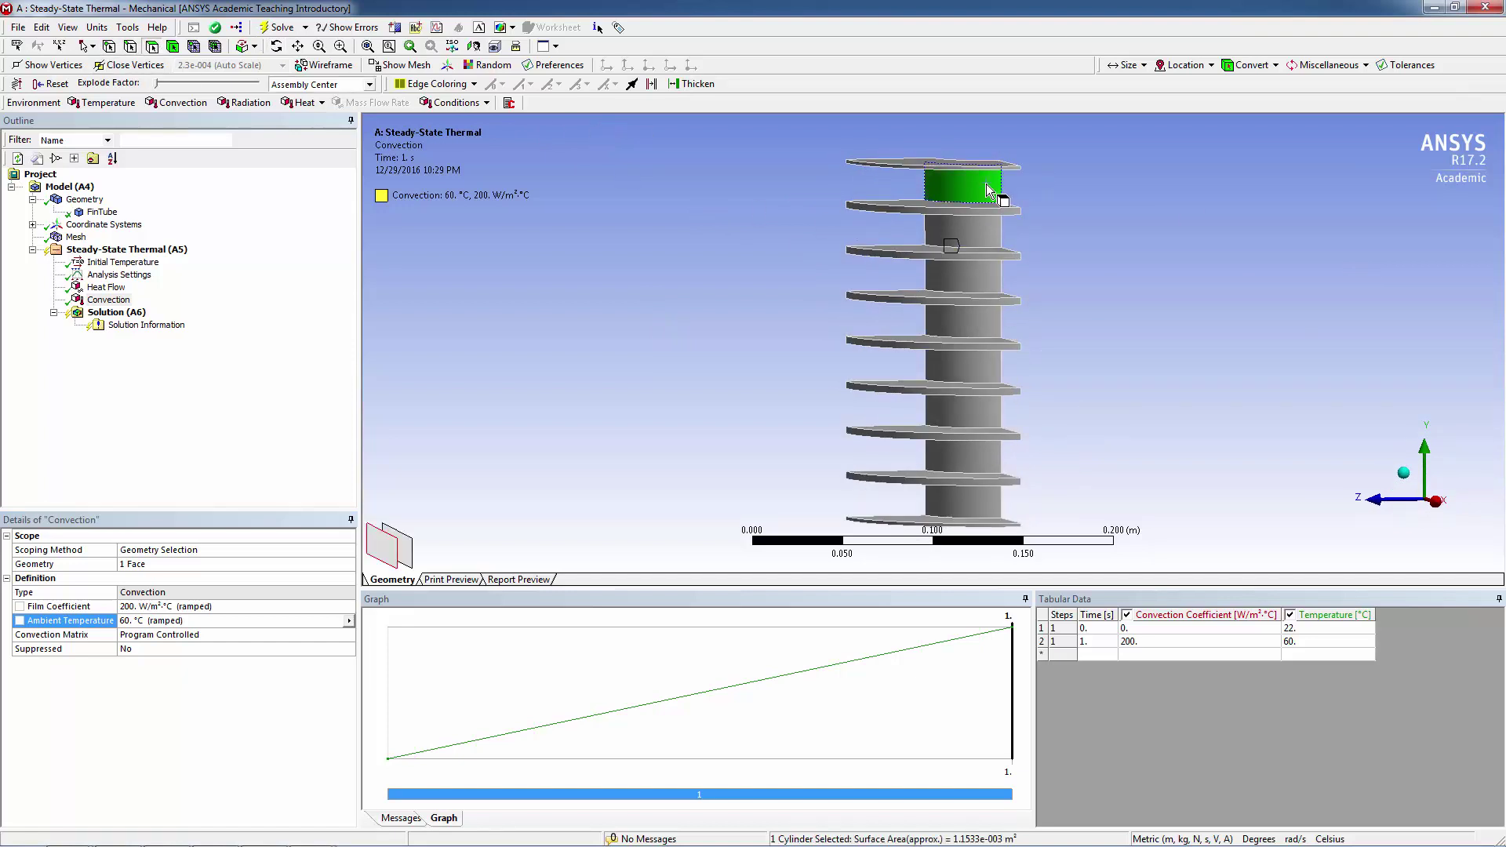
left_click(984, 229, "ctrl")
left_click(984, 274, "ctrl")
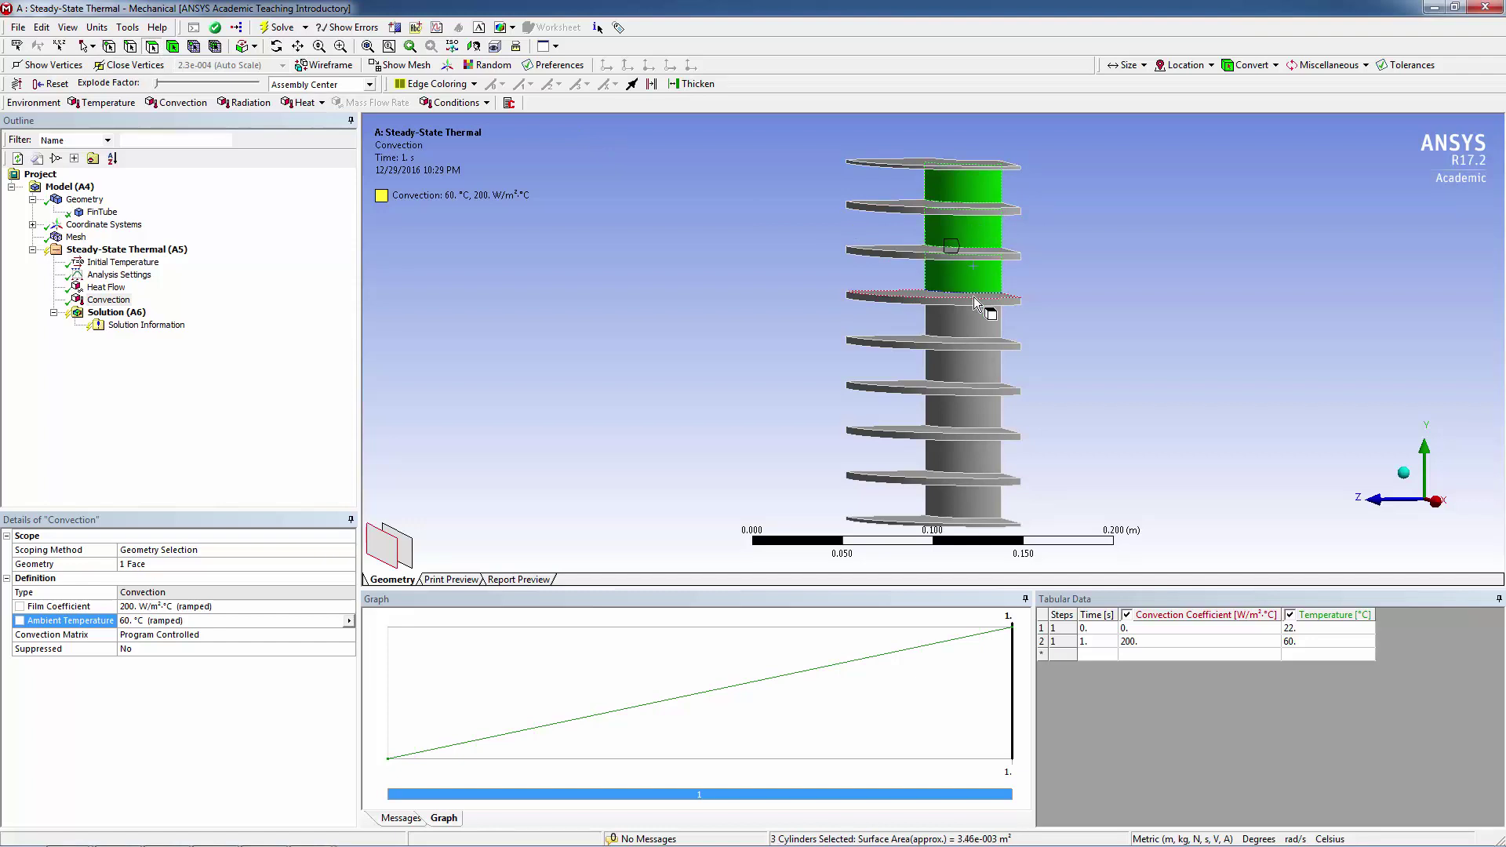
left_click(980, 323, "ctrl")
left_click(977, 367, "ctrl")
left_click(978, 420, "ctrl")
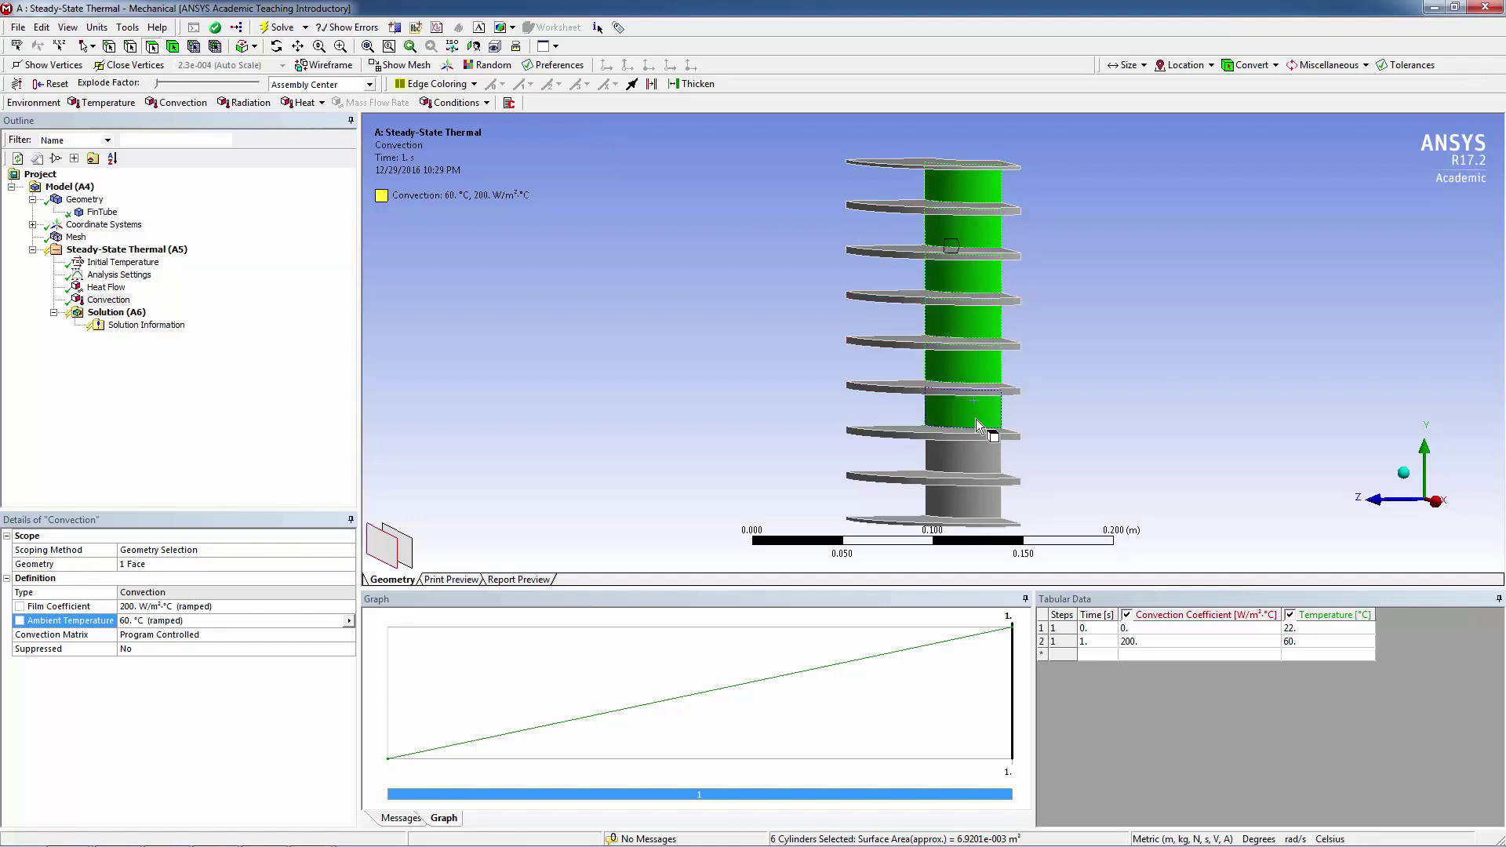
left_click(976, 455, "ctrl")
left_click(978, 493, "ctrl")
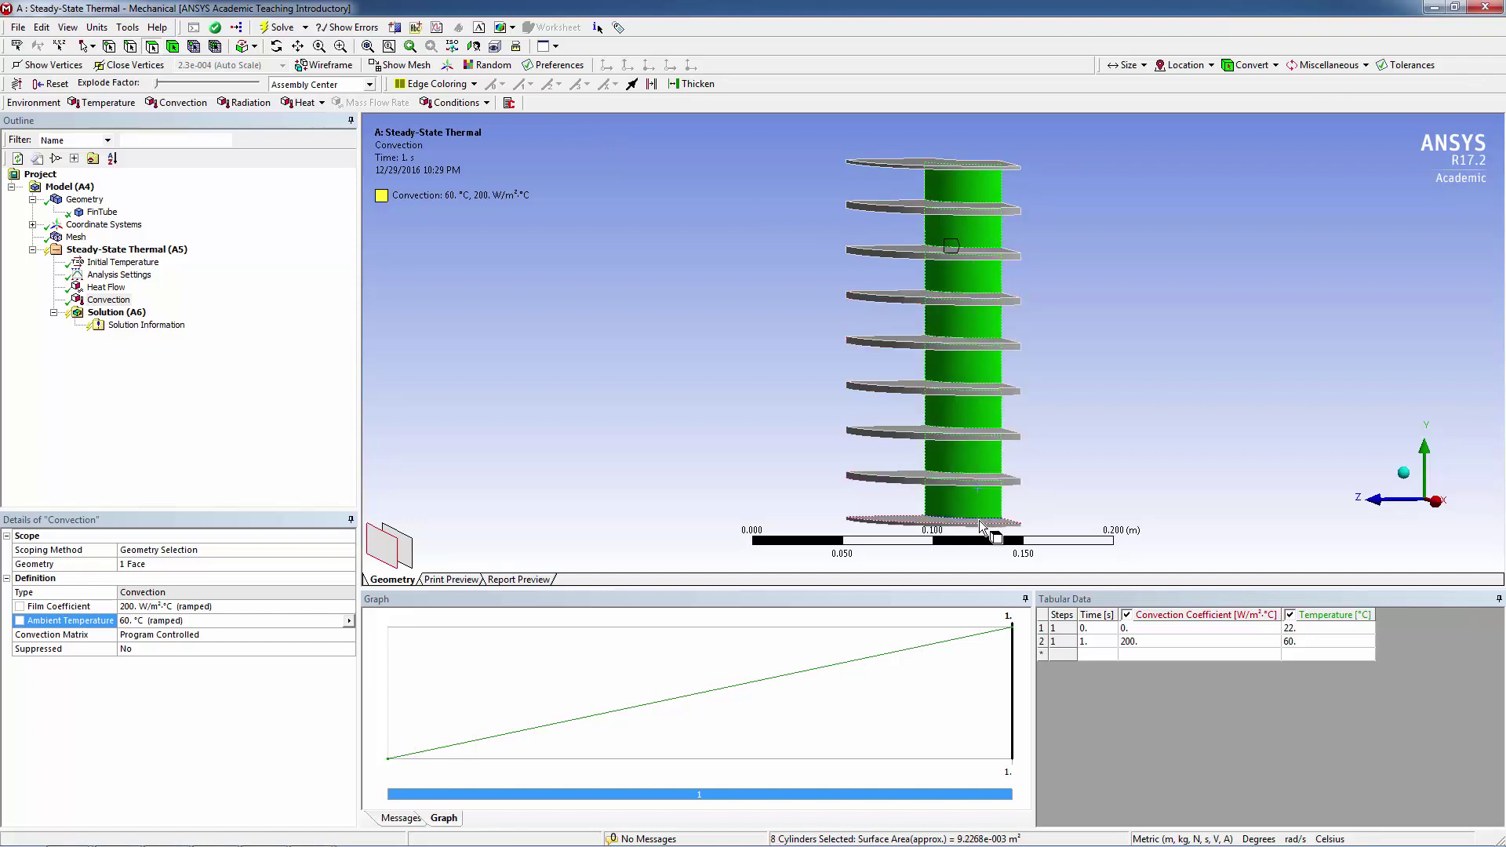
Add the outer rim faces of all nine fins and the upper faces of the second and third fins from the top to the selection
left_click(981, 521, "ctrl")
left_click(990, 480, "ctrl")
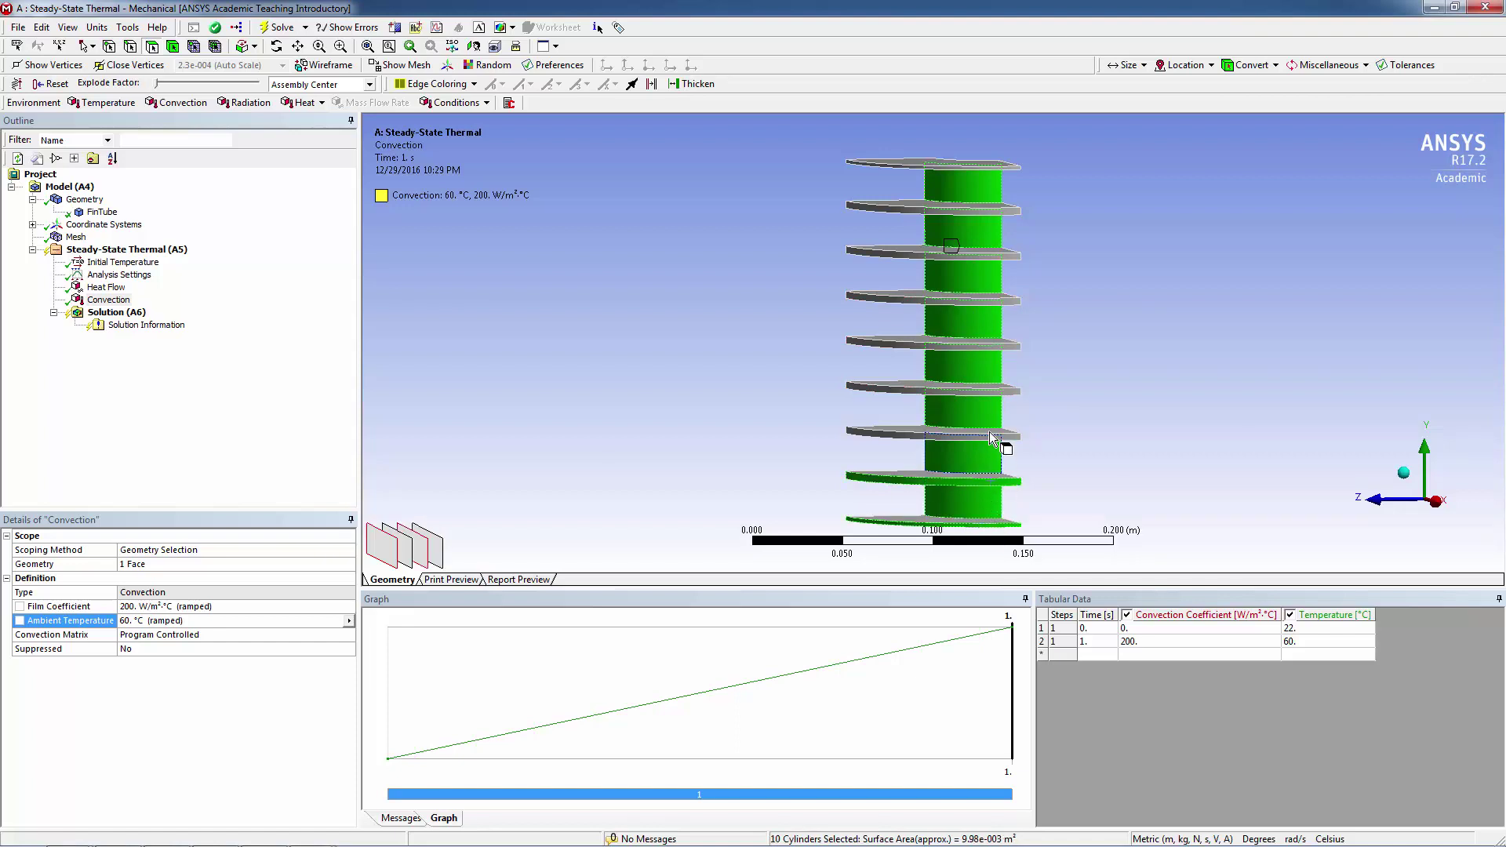
left_click(994, 433, "ctrl")
left_click(991, 390, "ctrl")
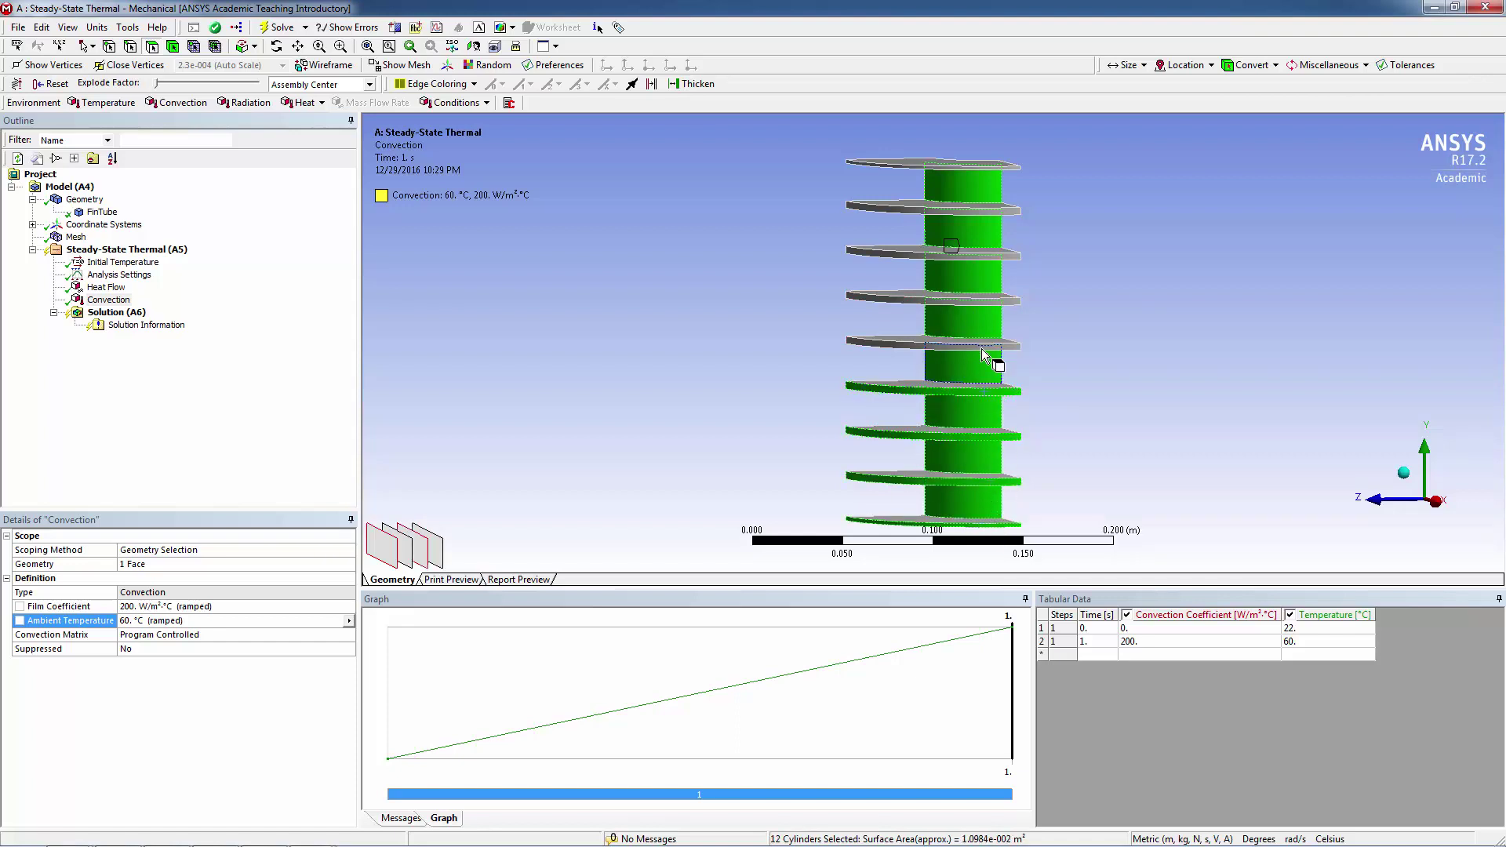
left_click(991, 344, "ctrl")
left_click(990, 301, "ctrl")
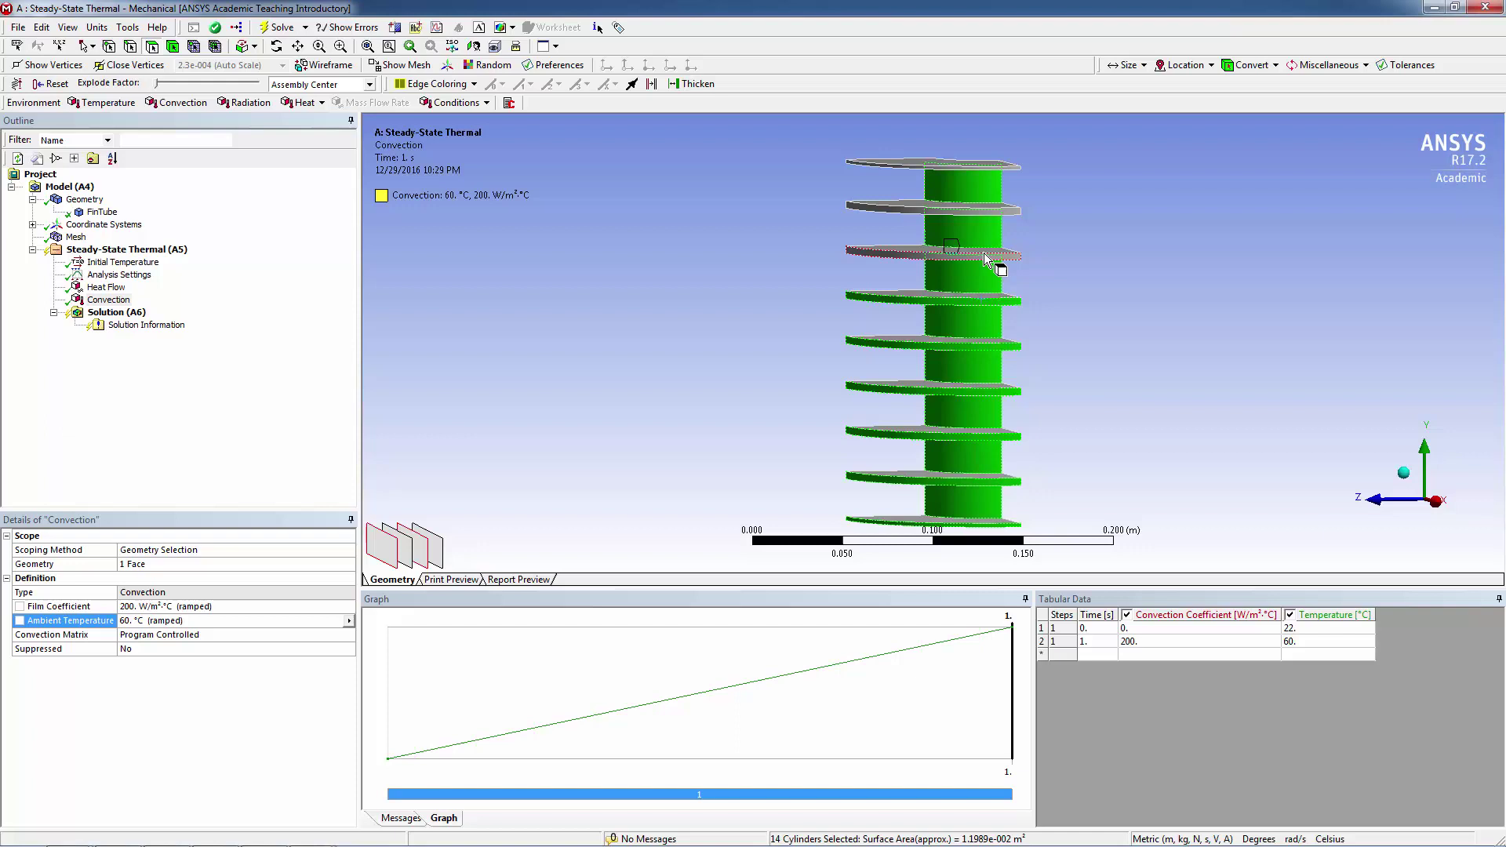
left_click(986, 256, "ctrl")
left_click(990, 210, "ctrl")
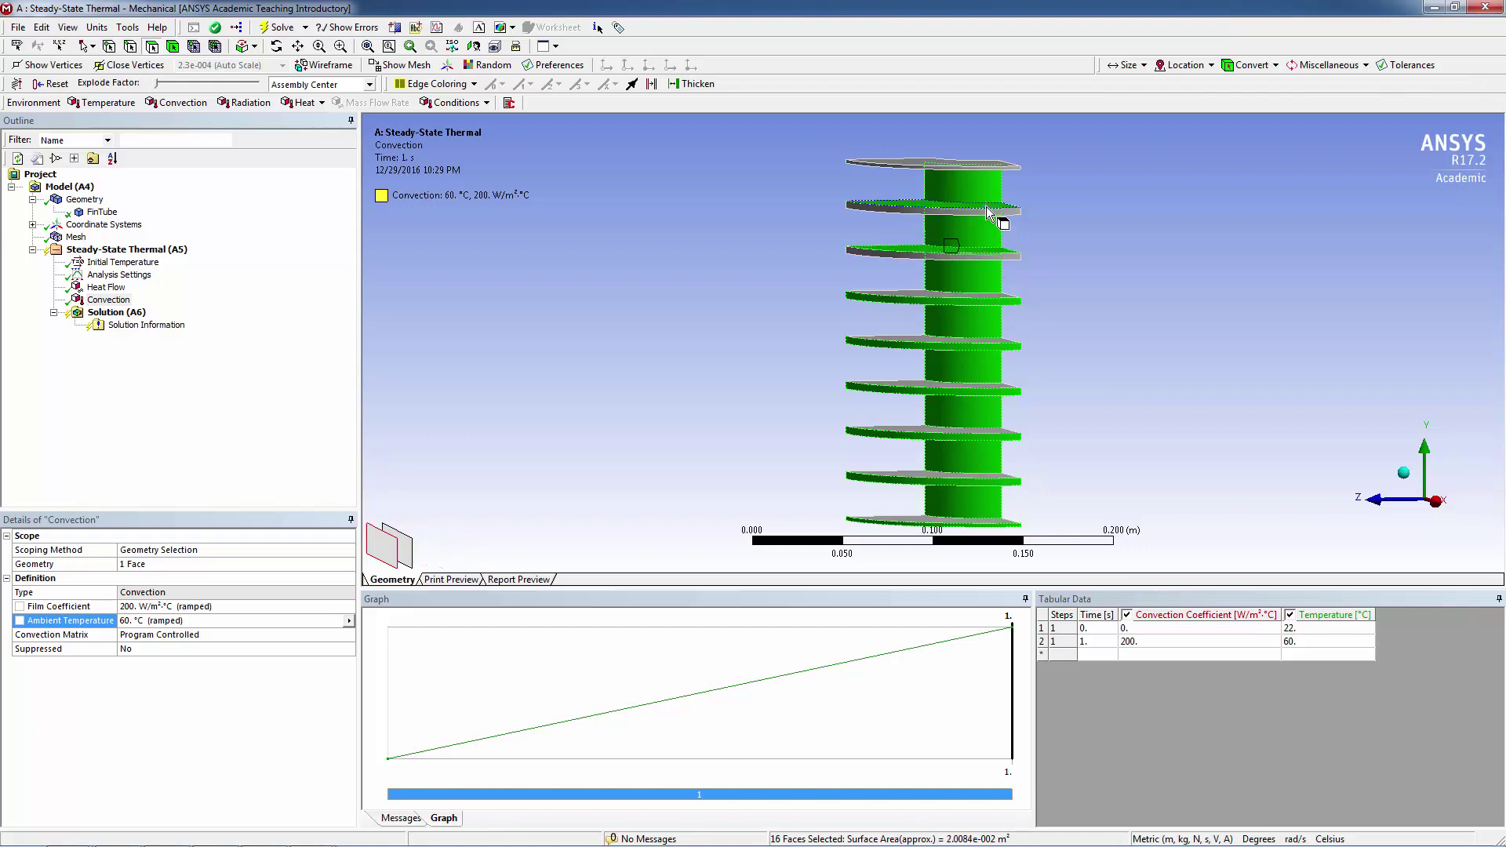
left_click(982, 166, "ctrl")
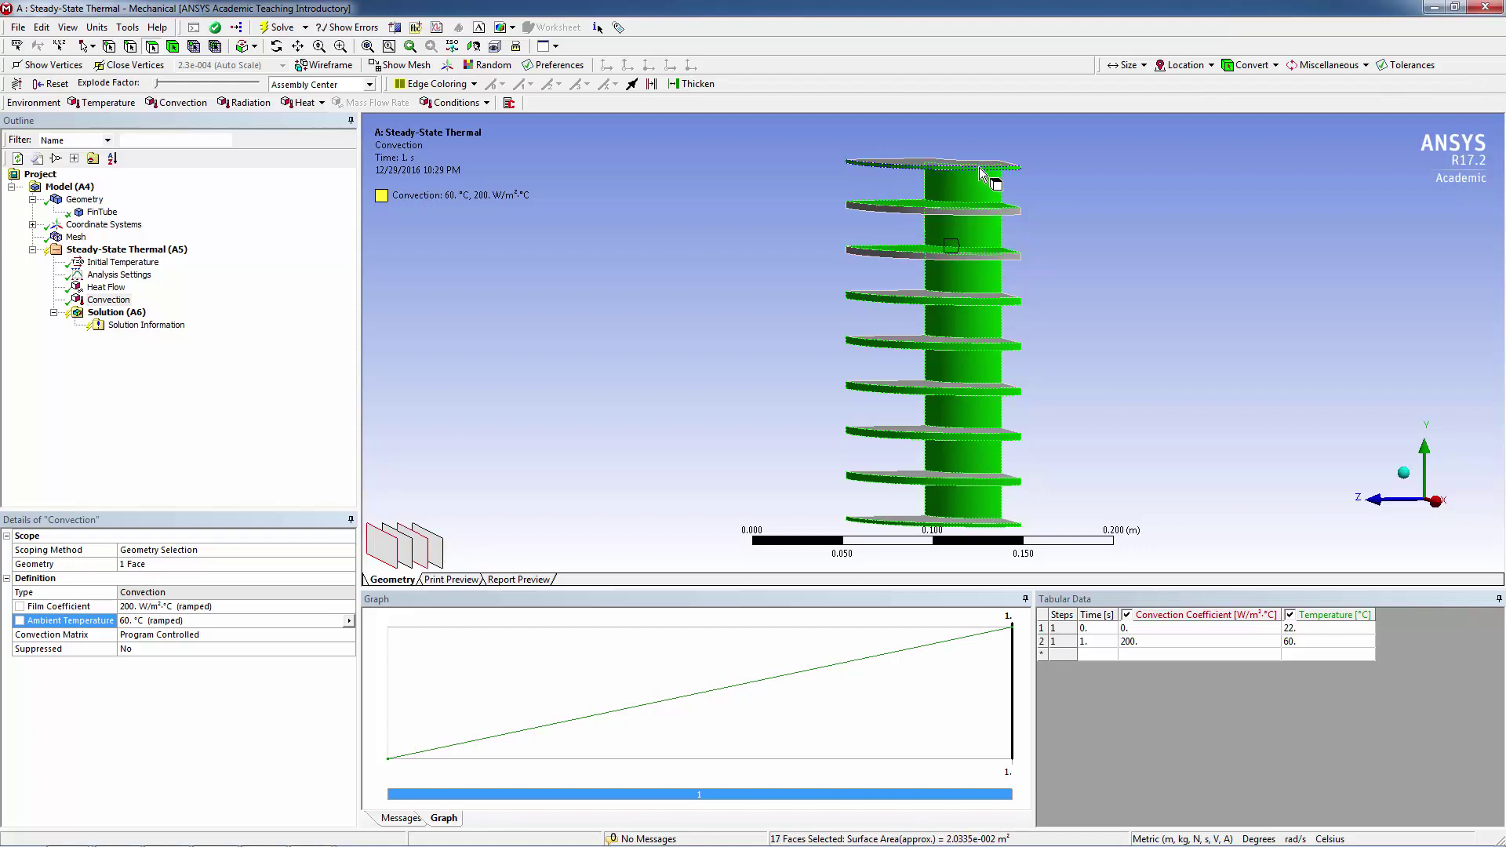
left_click(987, 214, "ctrl")
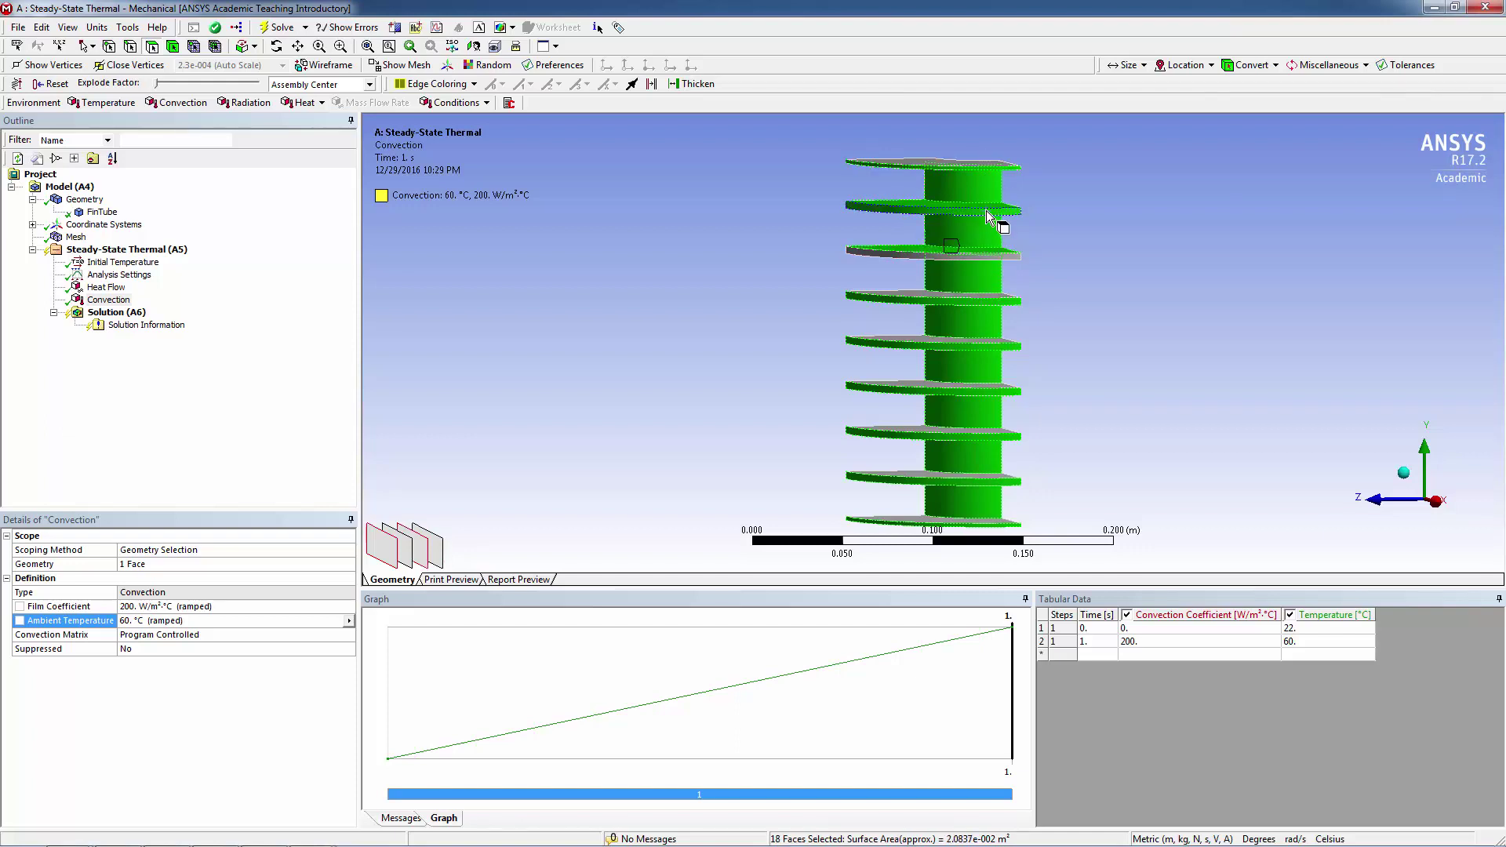
left_click(977, 256, "ctrl")
Extend the selection with the upper faces of the fourth to ninth fins, counted from the top
left_click(980, 298, "ctrl")
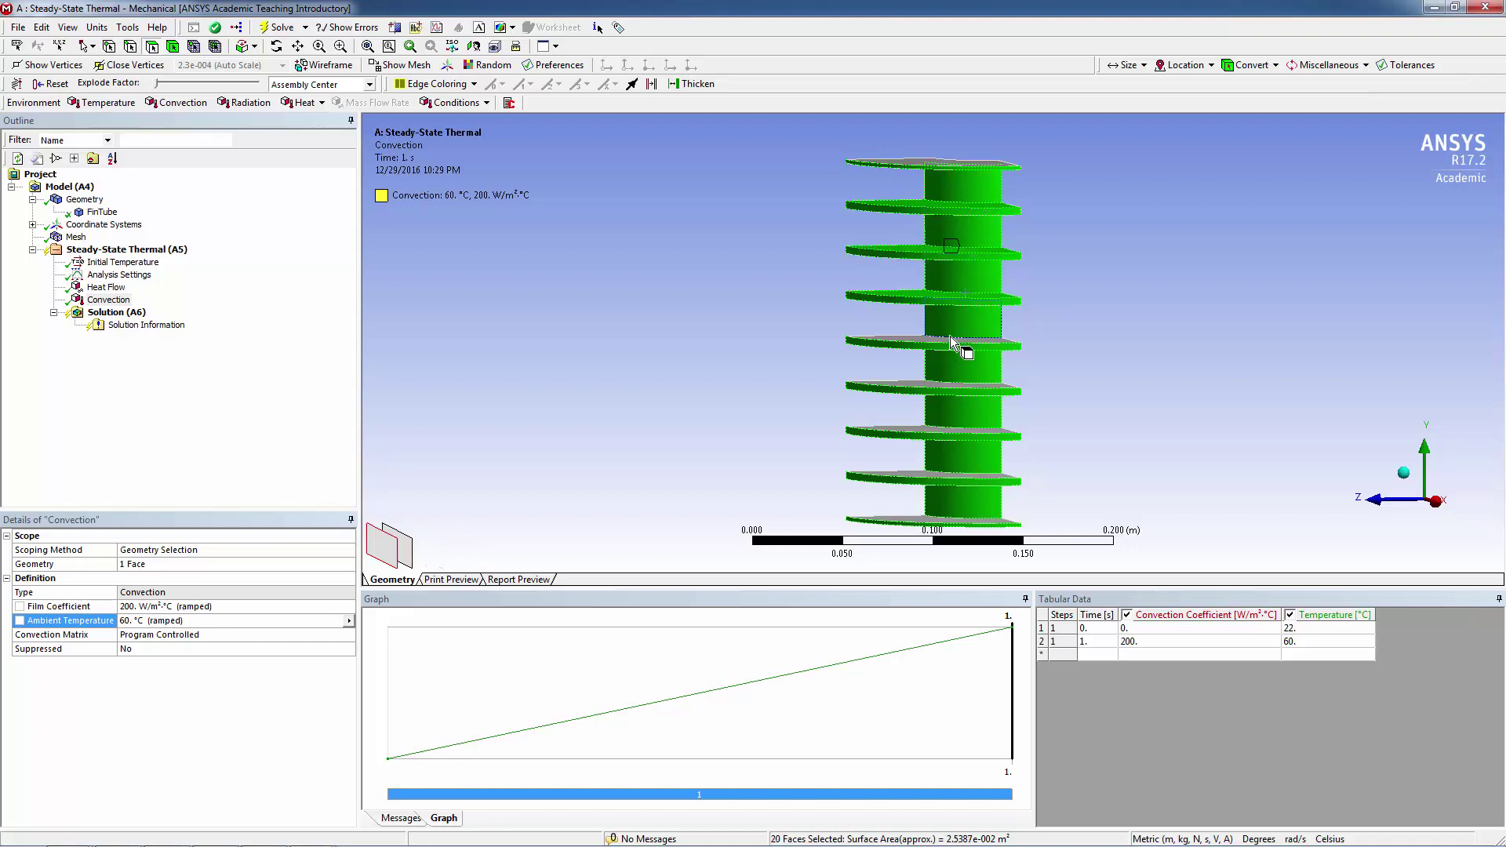
left_click(951, 347, "ctrl")
left_click(931, 392, "ctrl")
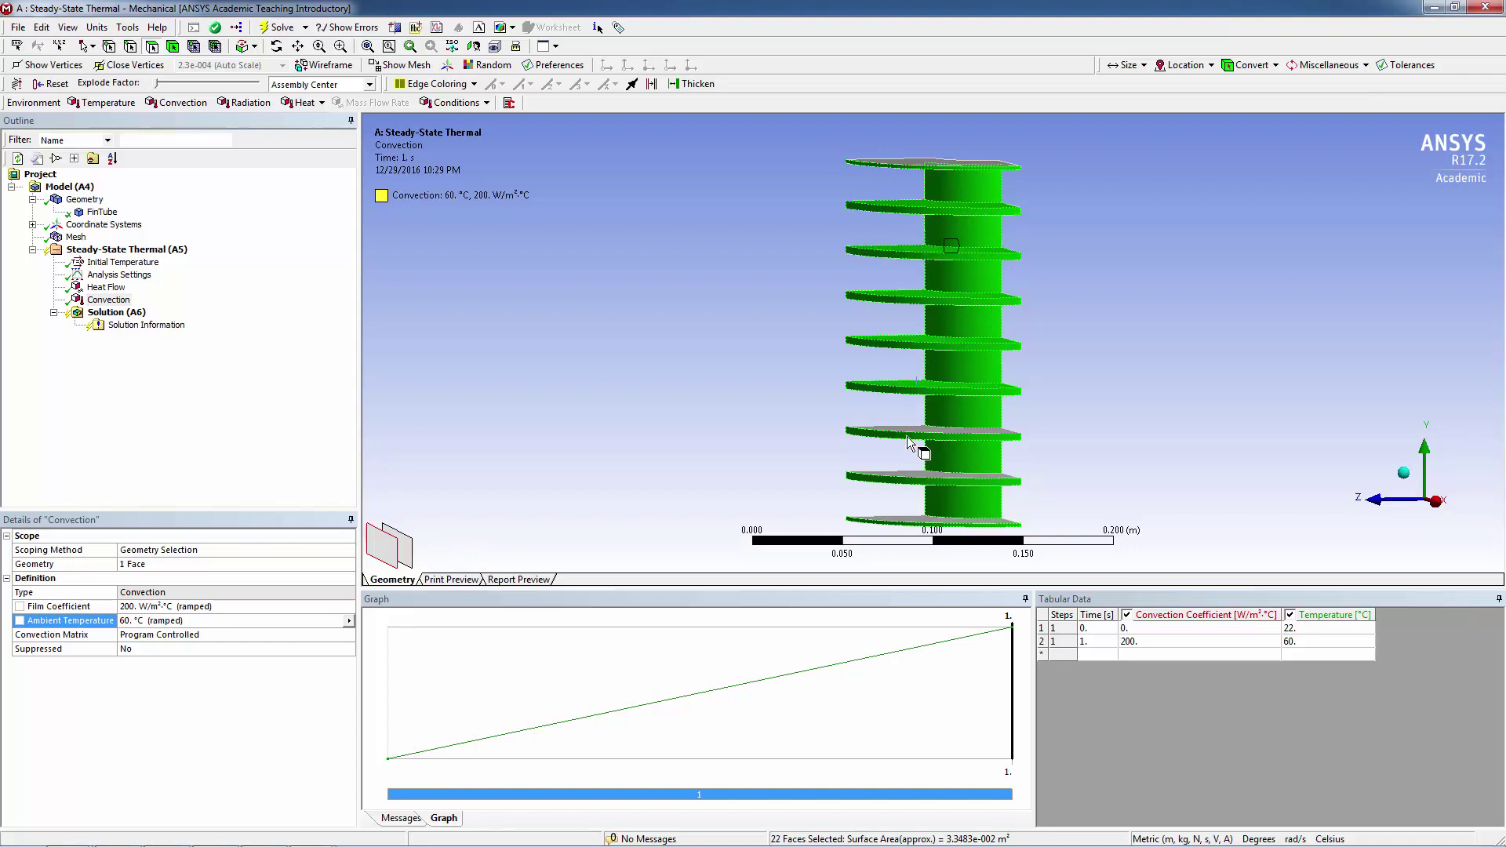
left_click(910, 434, "ctrl")
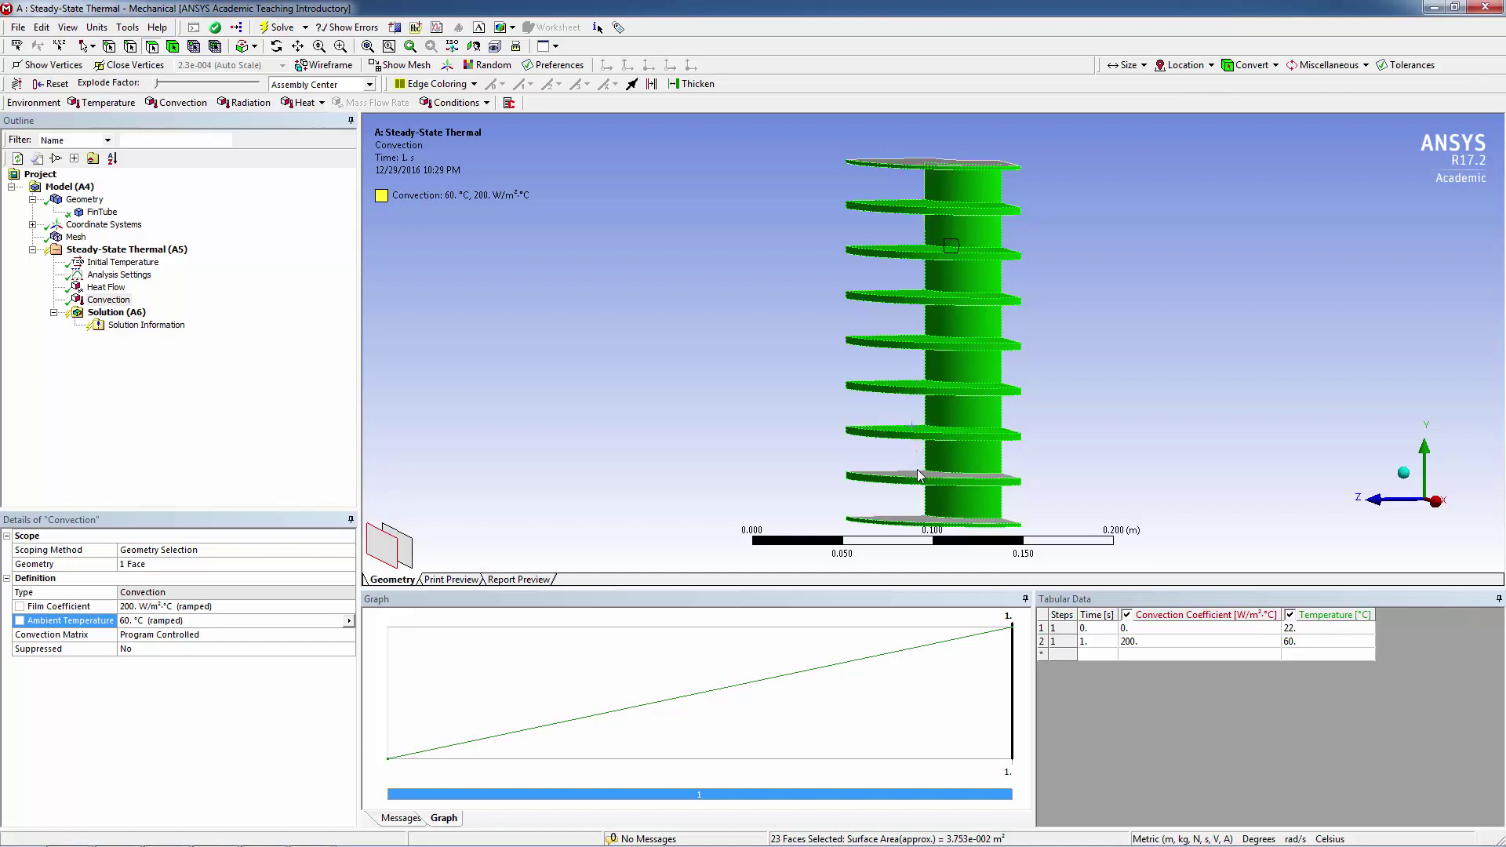
left_click(919, 474, "ctrl")
left_click(922, 518, "ctrl")
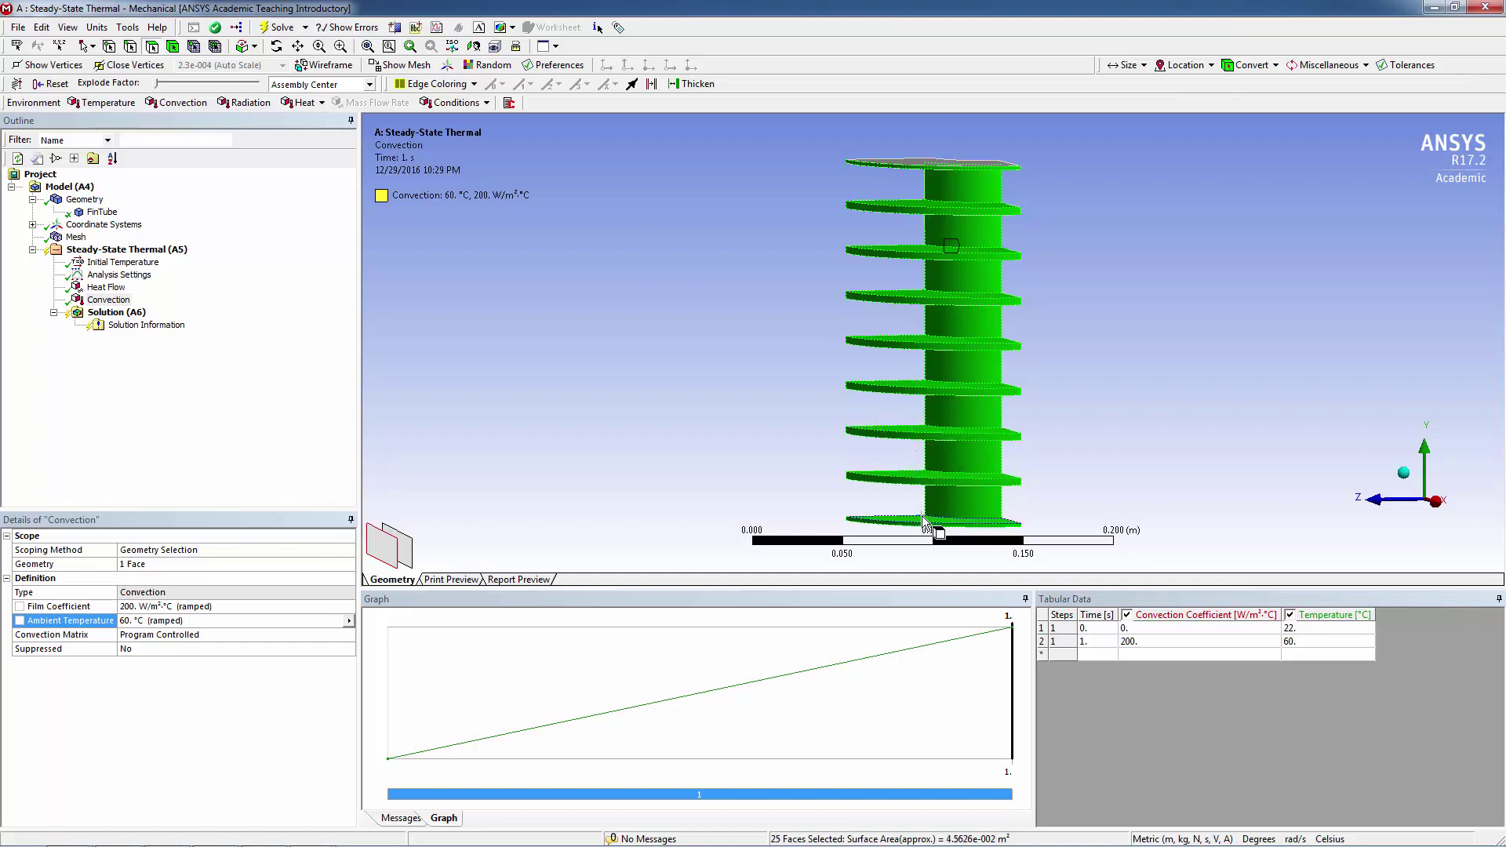
Add the lower faces of all nine fins to the current face selection
left_click(277, 46)
left_click_drag(736, 218, 547, 100)
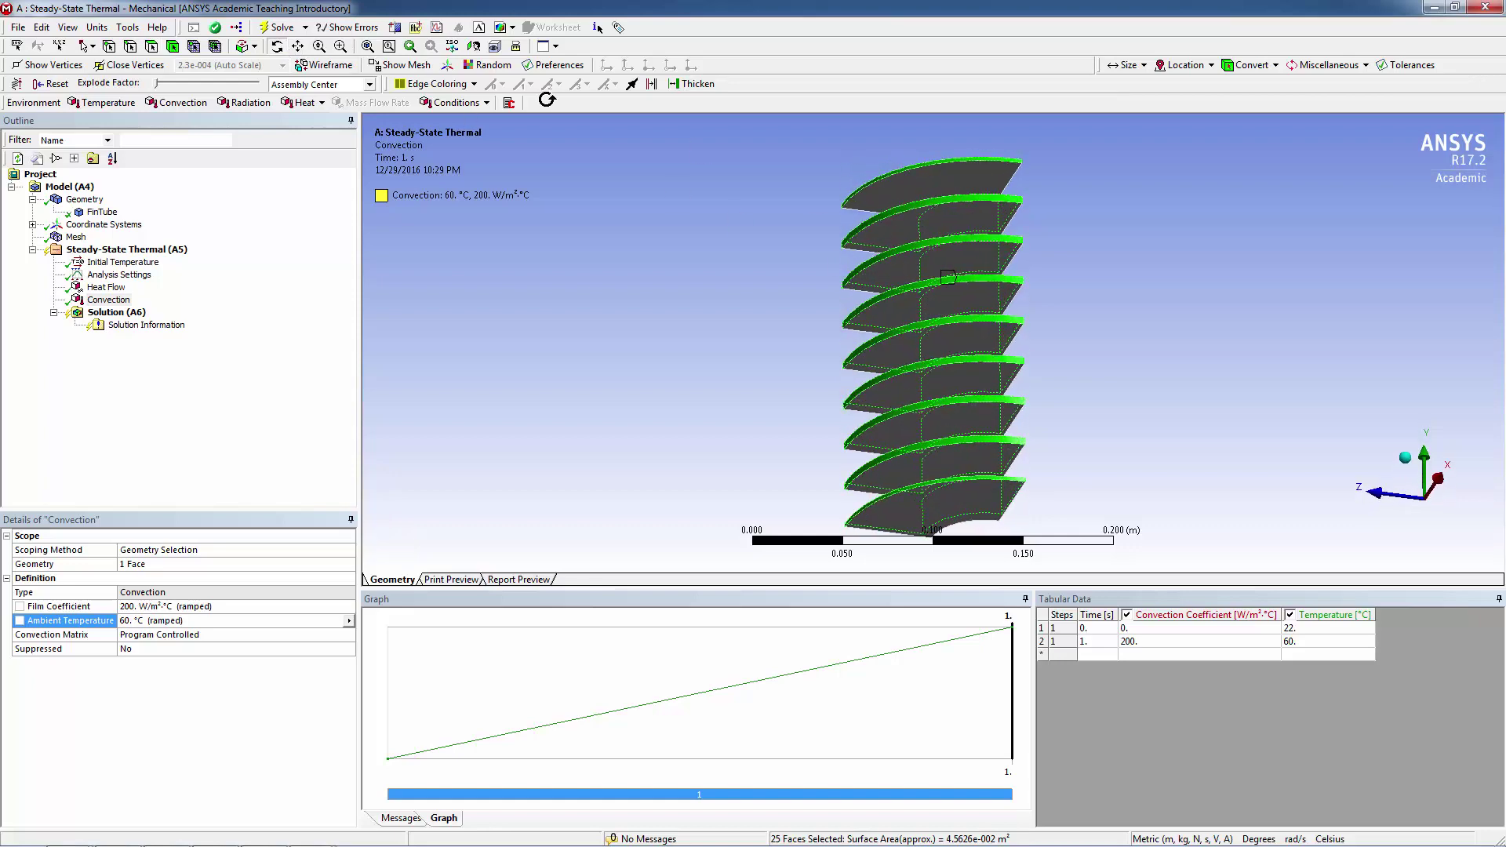
left_click(152, 46)
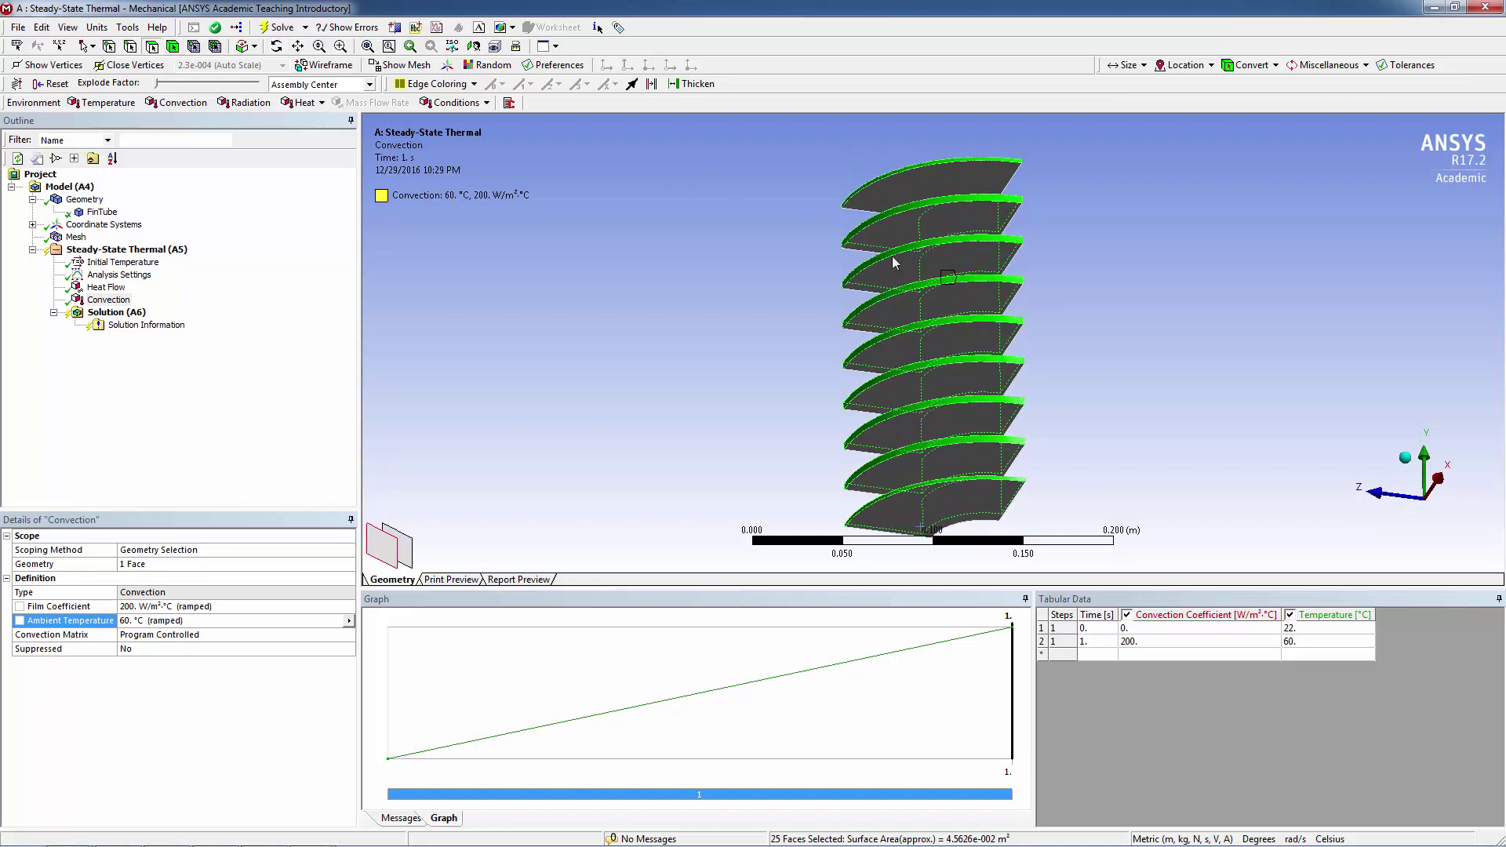
left_click(940, 182, "ctrl")
left_click(946, 212, "ctrl")
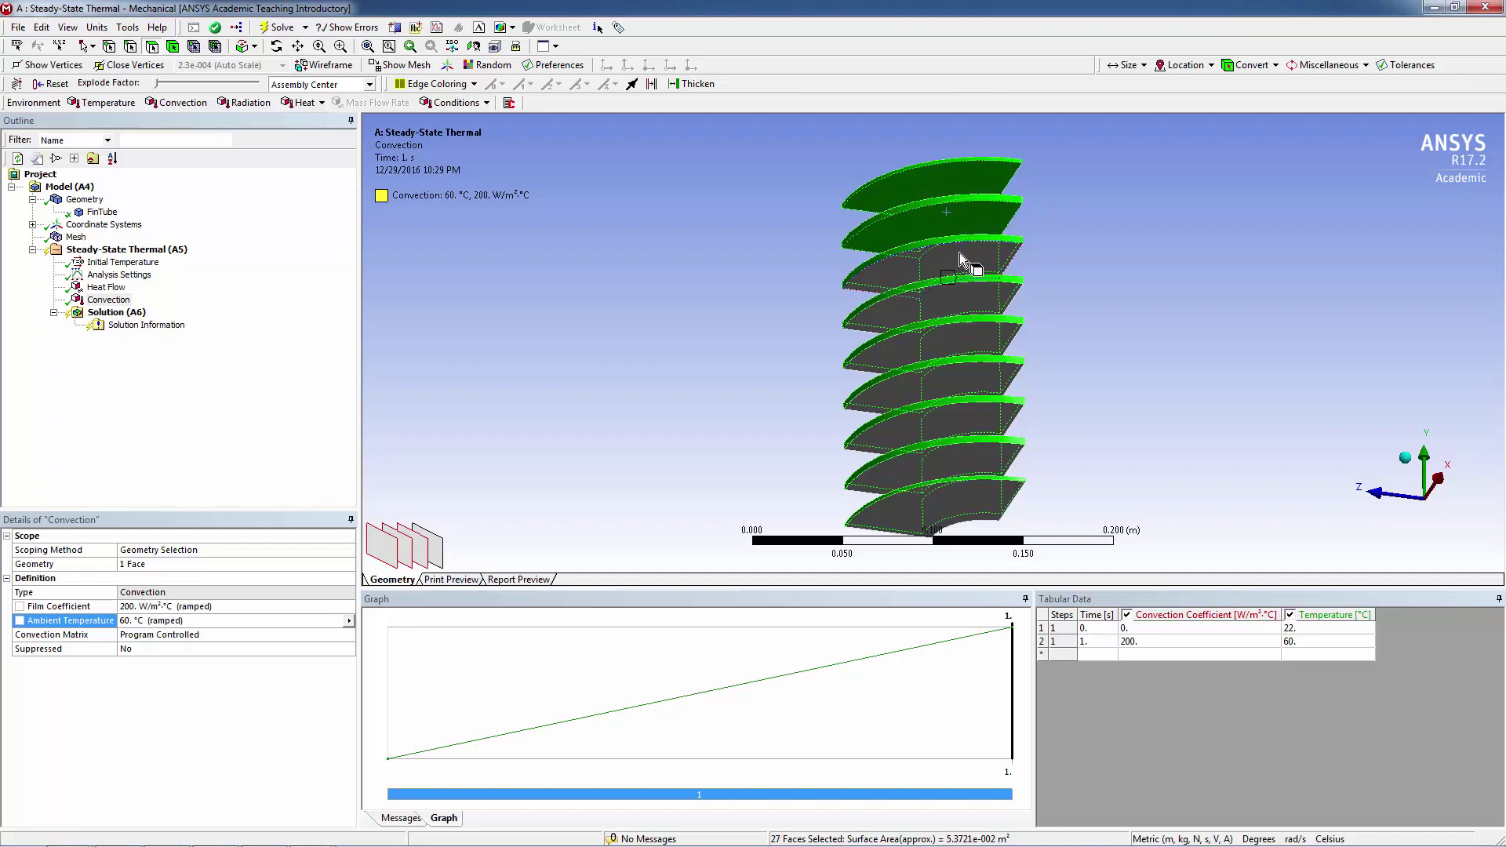
left_click(958, 255, "ctrl")
left_click(957, 296, "ctrl")
left_click(957, 345, "ctrl")
left_click(961, 382, "ctrl")
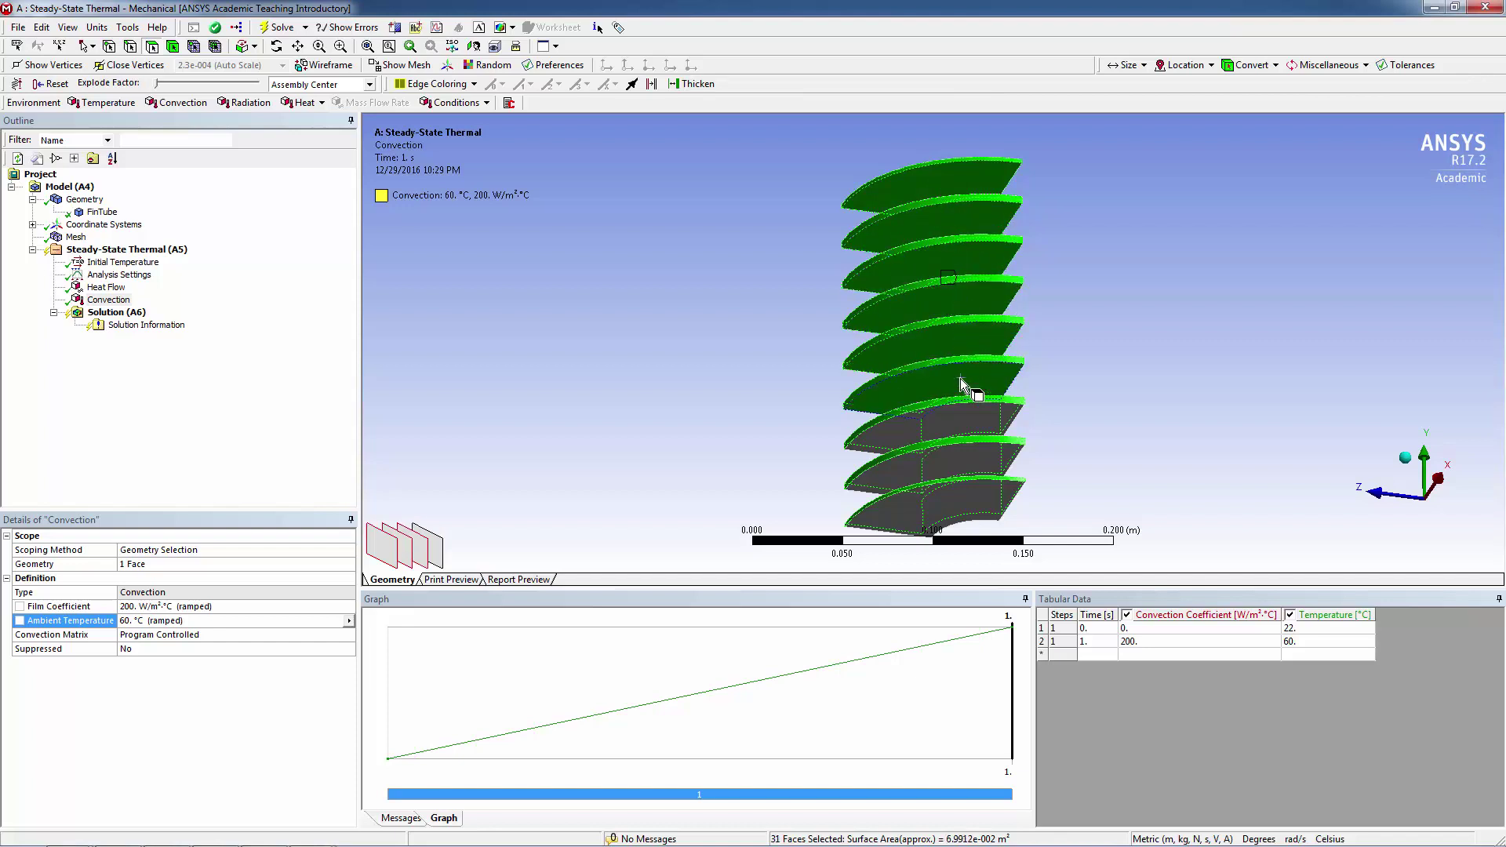
left_click(962, 412, "ctrl")
left_click(962, 450, "ctrl")
left_click(963, 498, "ctrl")
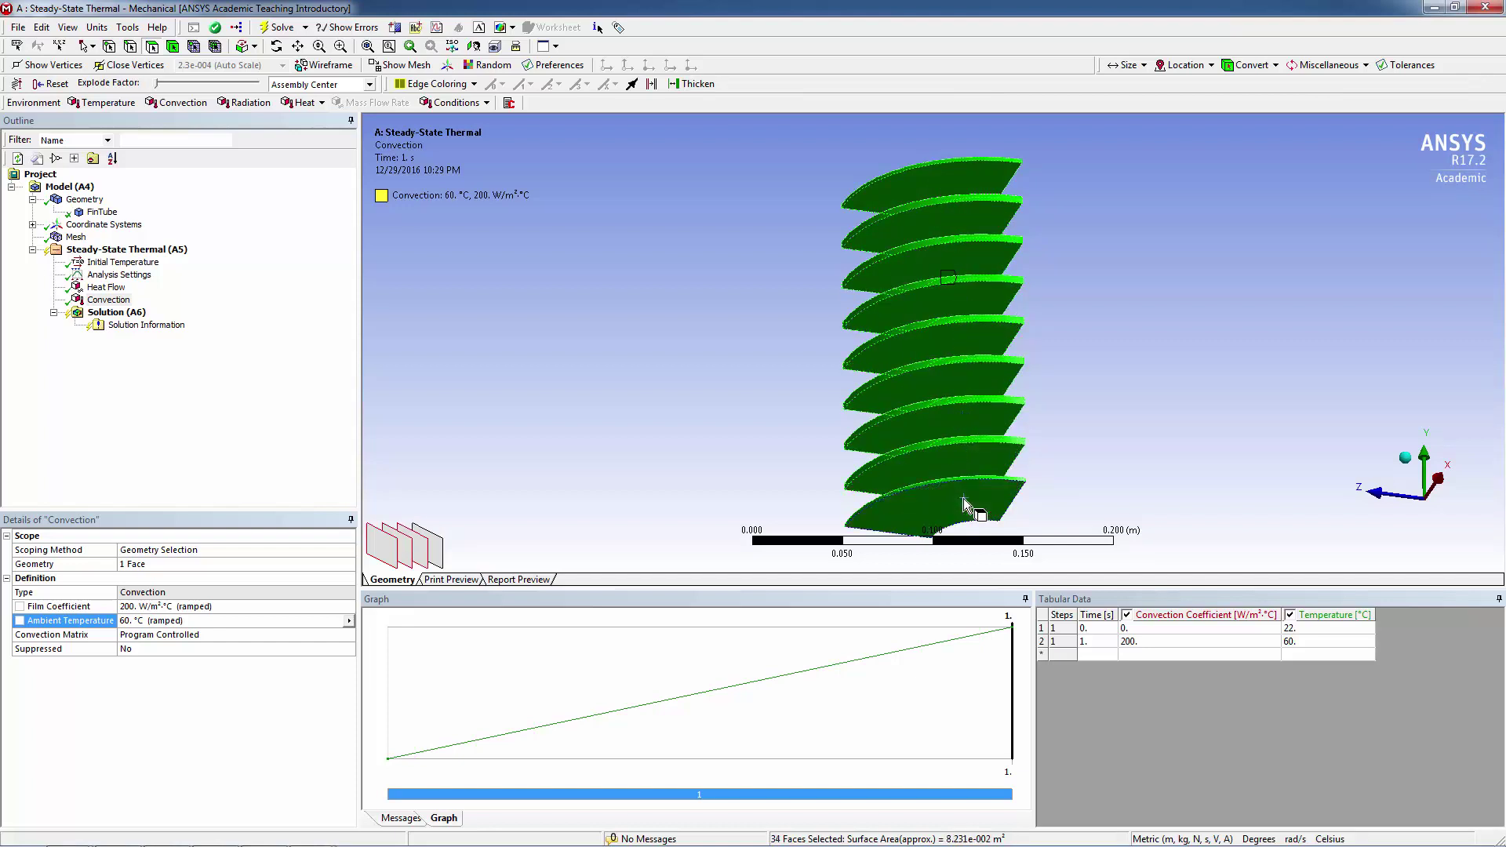
Remove the underside face of the lowest fin from the selection
left_click(276, 47)
mouse_move(949, 229)
left_mouse_down()
mouse_move(950, 299)
mouse_move(942, 213)
left_mouse_up()
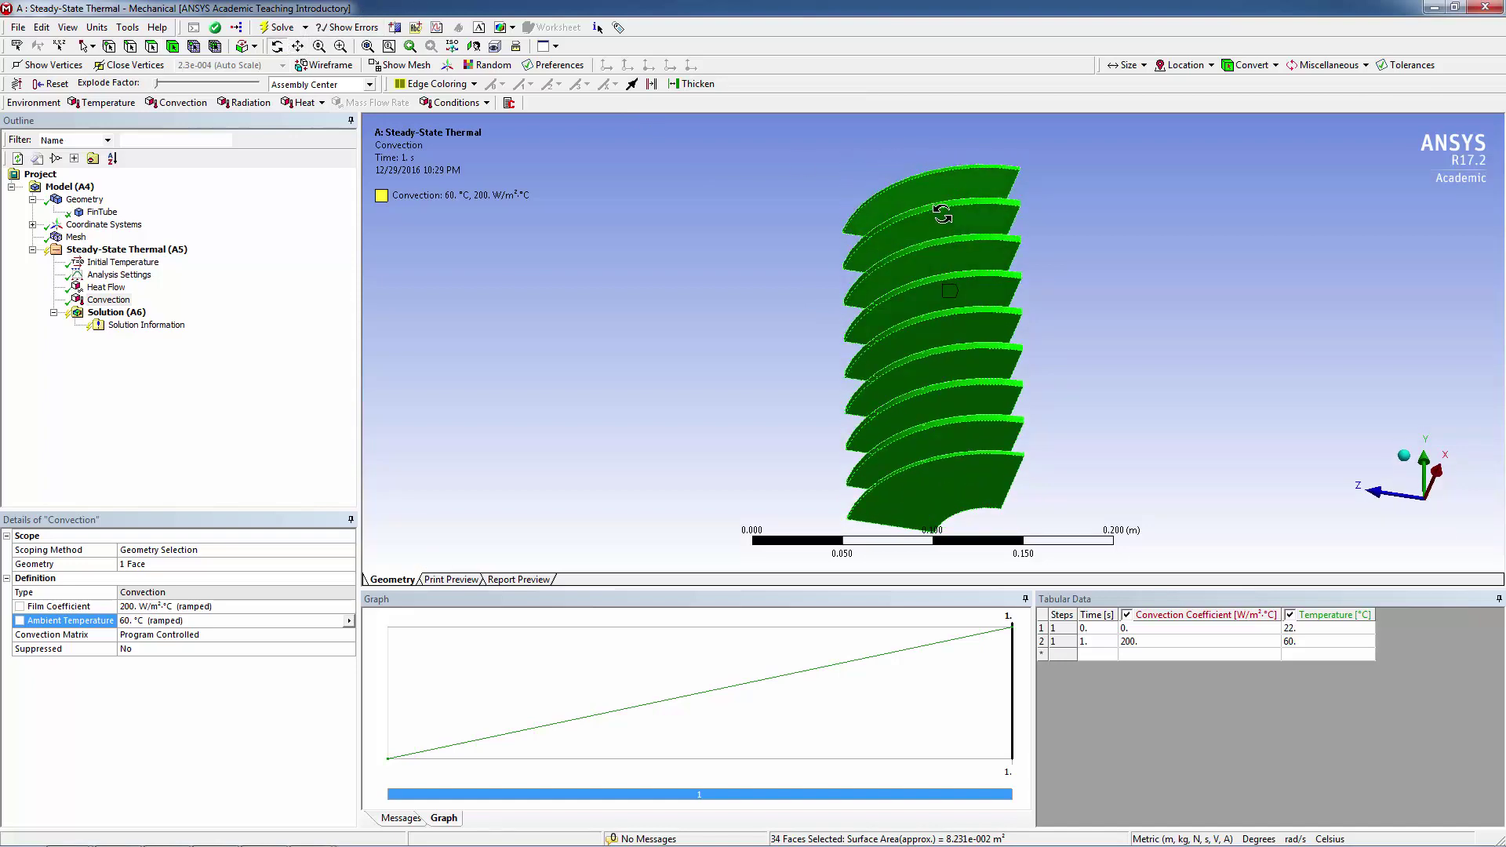
left_click(953, 474, "ctrl")
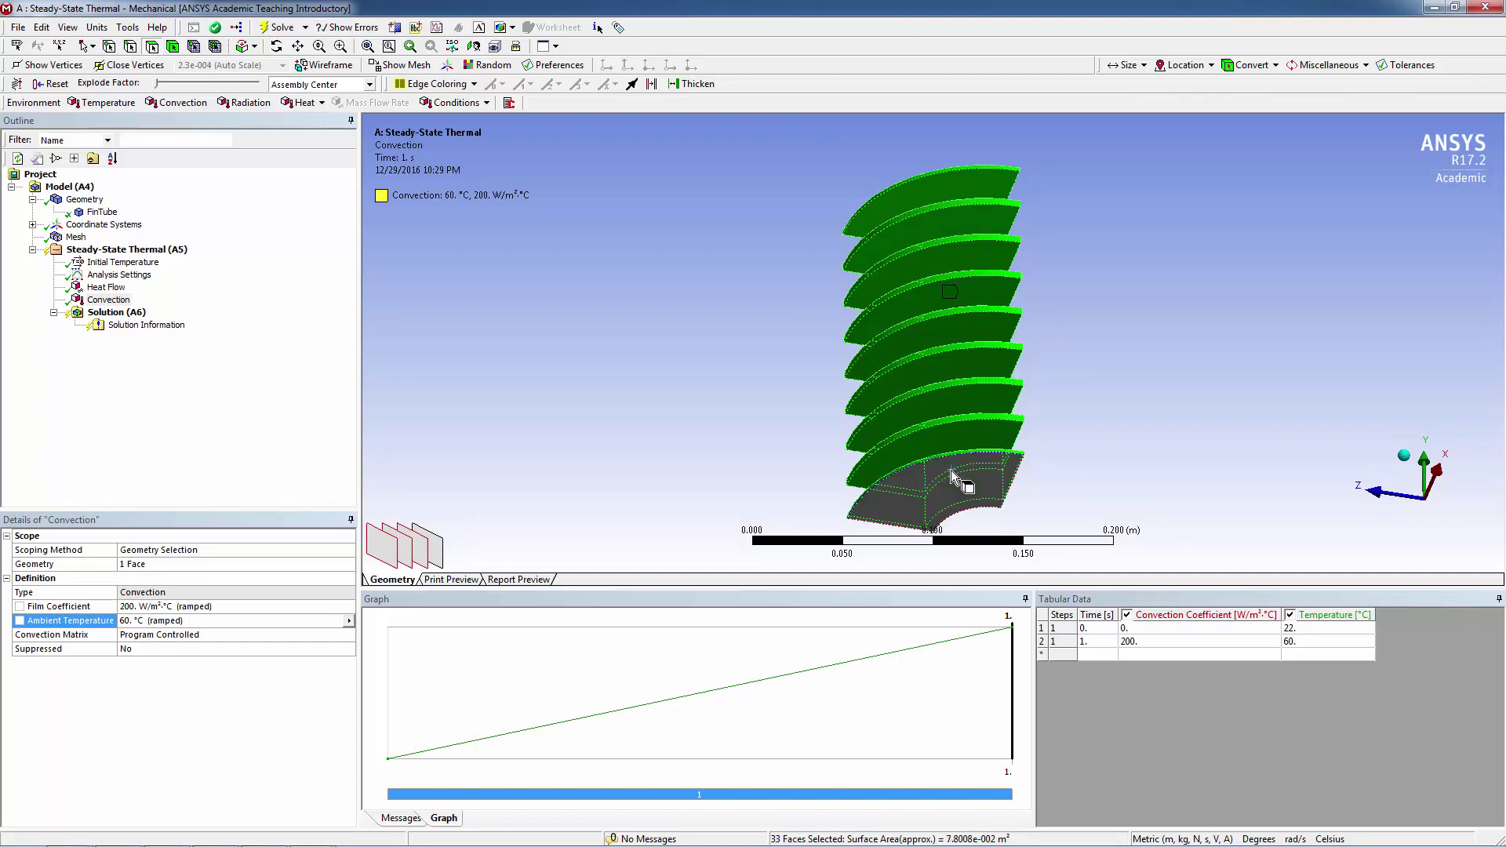
Apply convection to the selected outer tube and fin faces with a film coefficient of 30 W/m²·°C and an ambient temperature of 20 °C
right_click(952, 379)
mouse_move(984, 384)
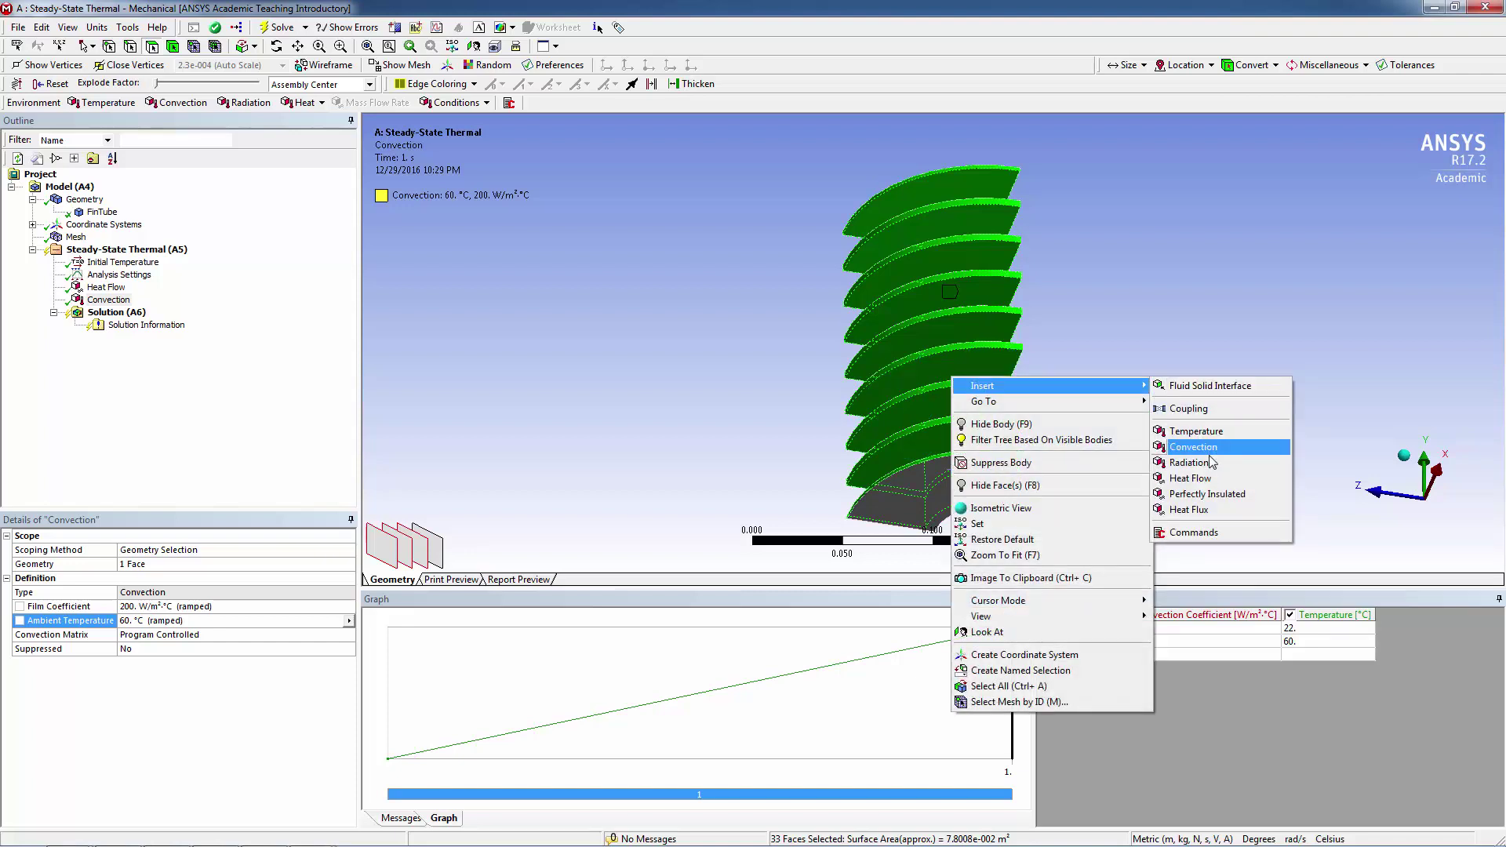
left_click(1194, 446)
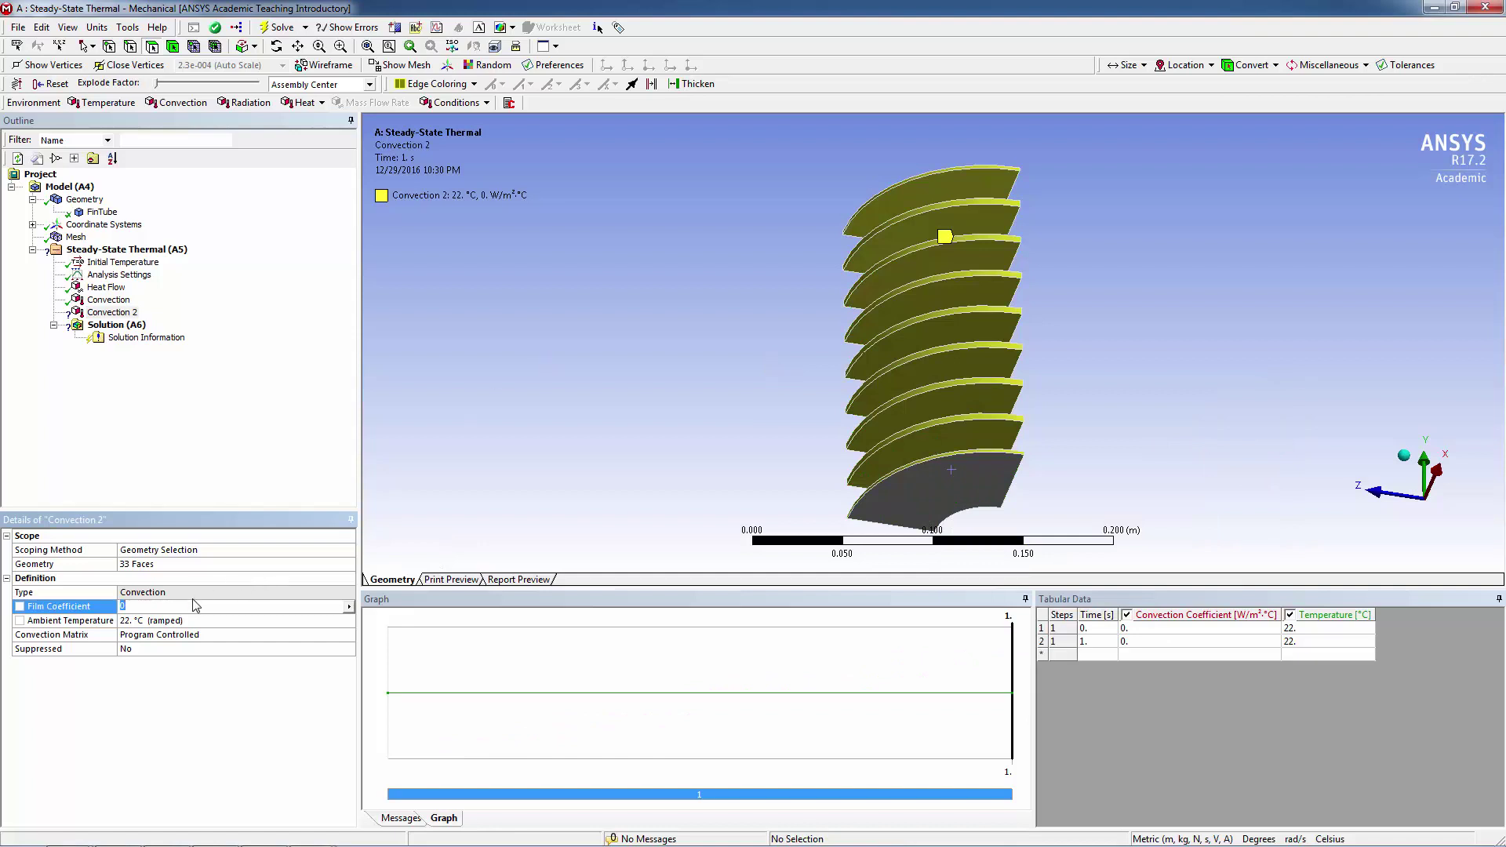
type("30")
left_click(168, 625)
type("20")
key("Return")
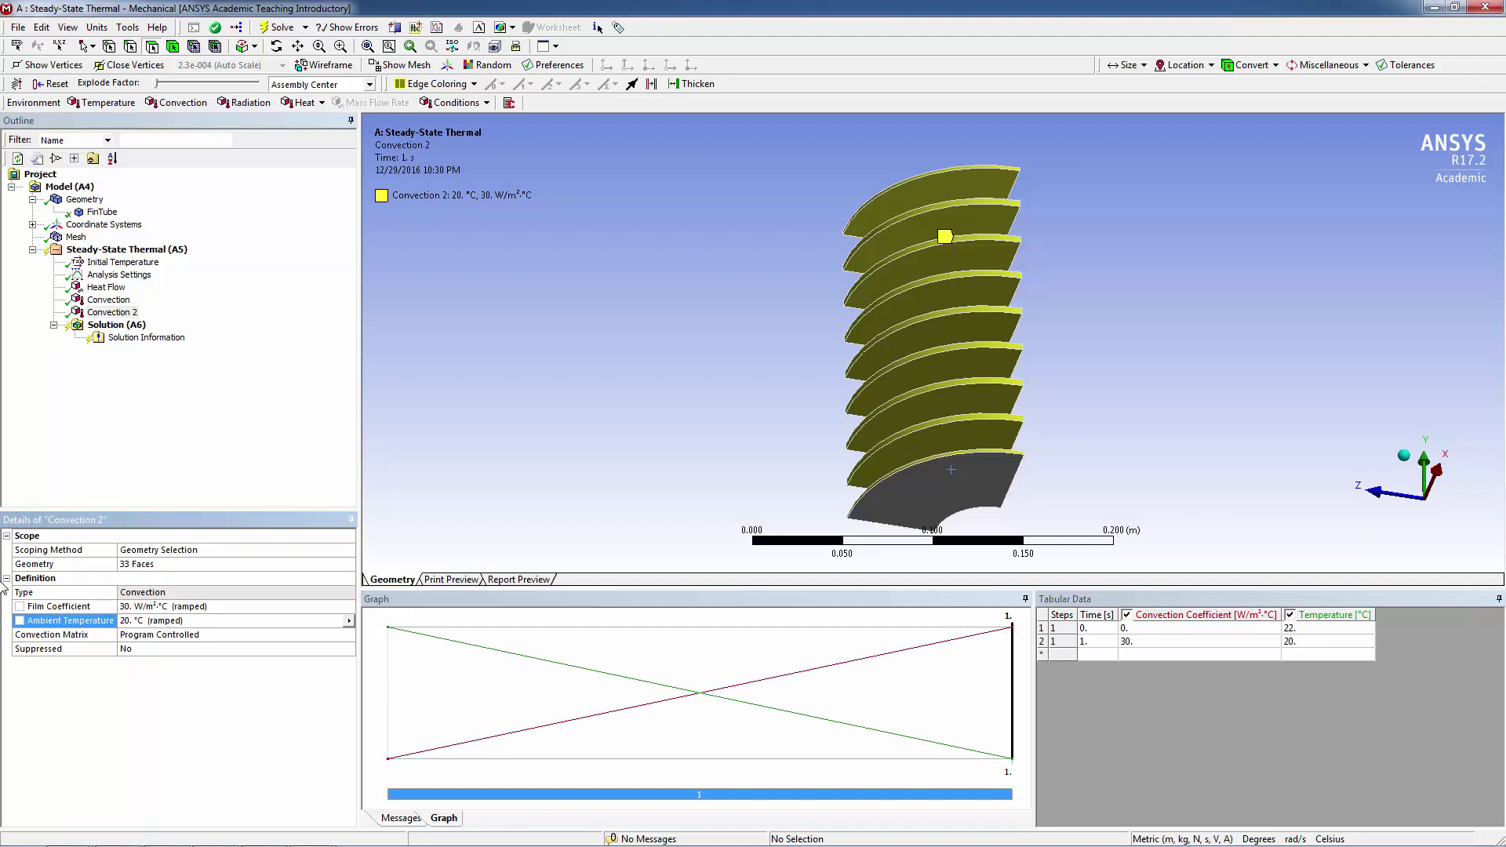
Solve the steady-state thermal analysis with the insulation and both convection conditions applied
left_click(117, 325)
right_click(117, 327)
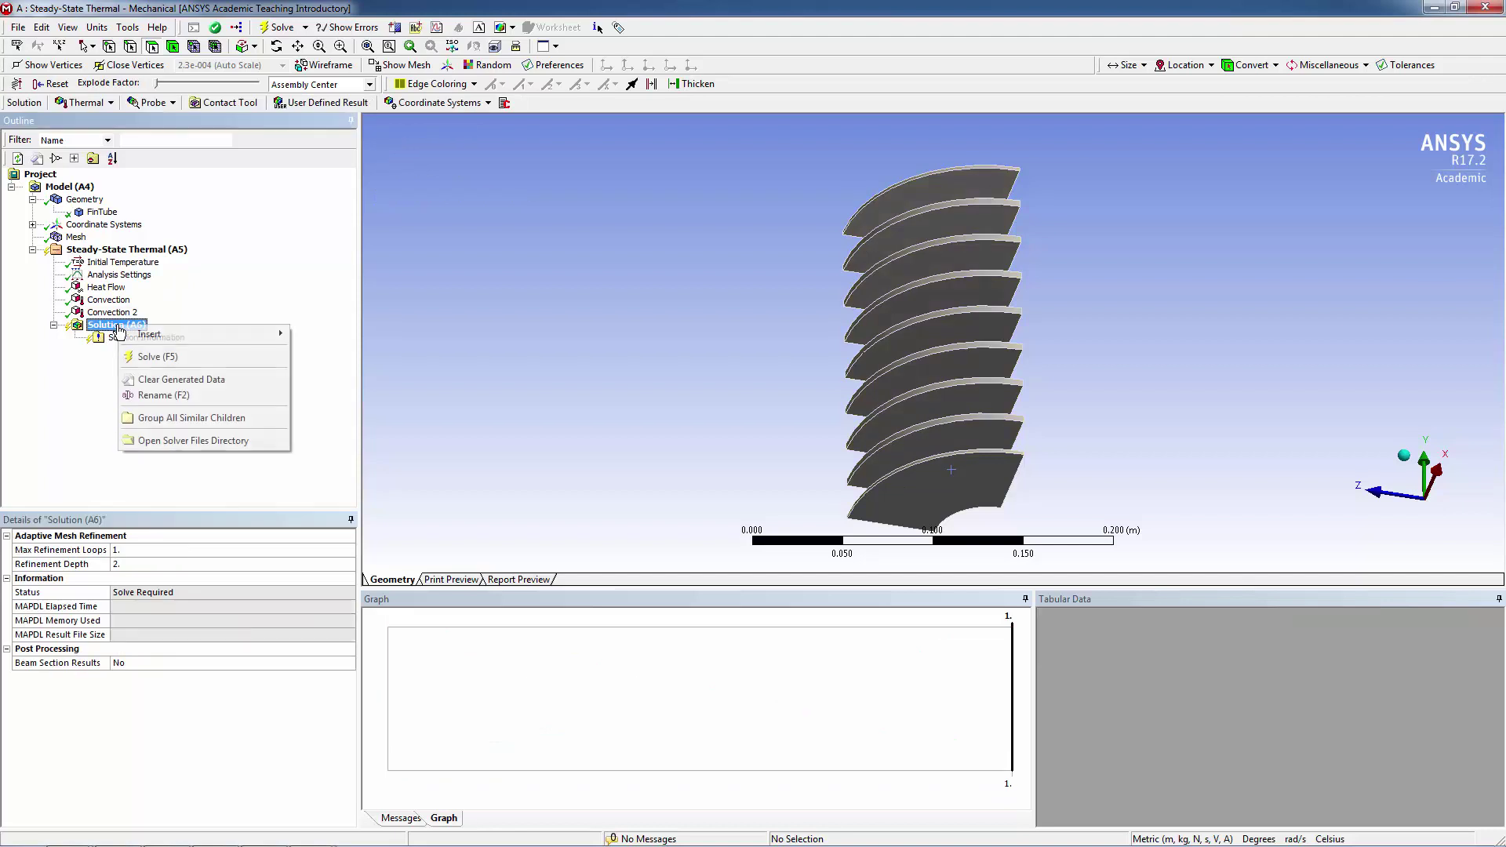
left_click(155, 361)
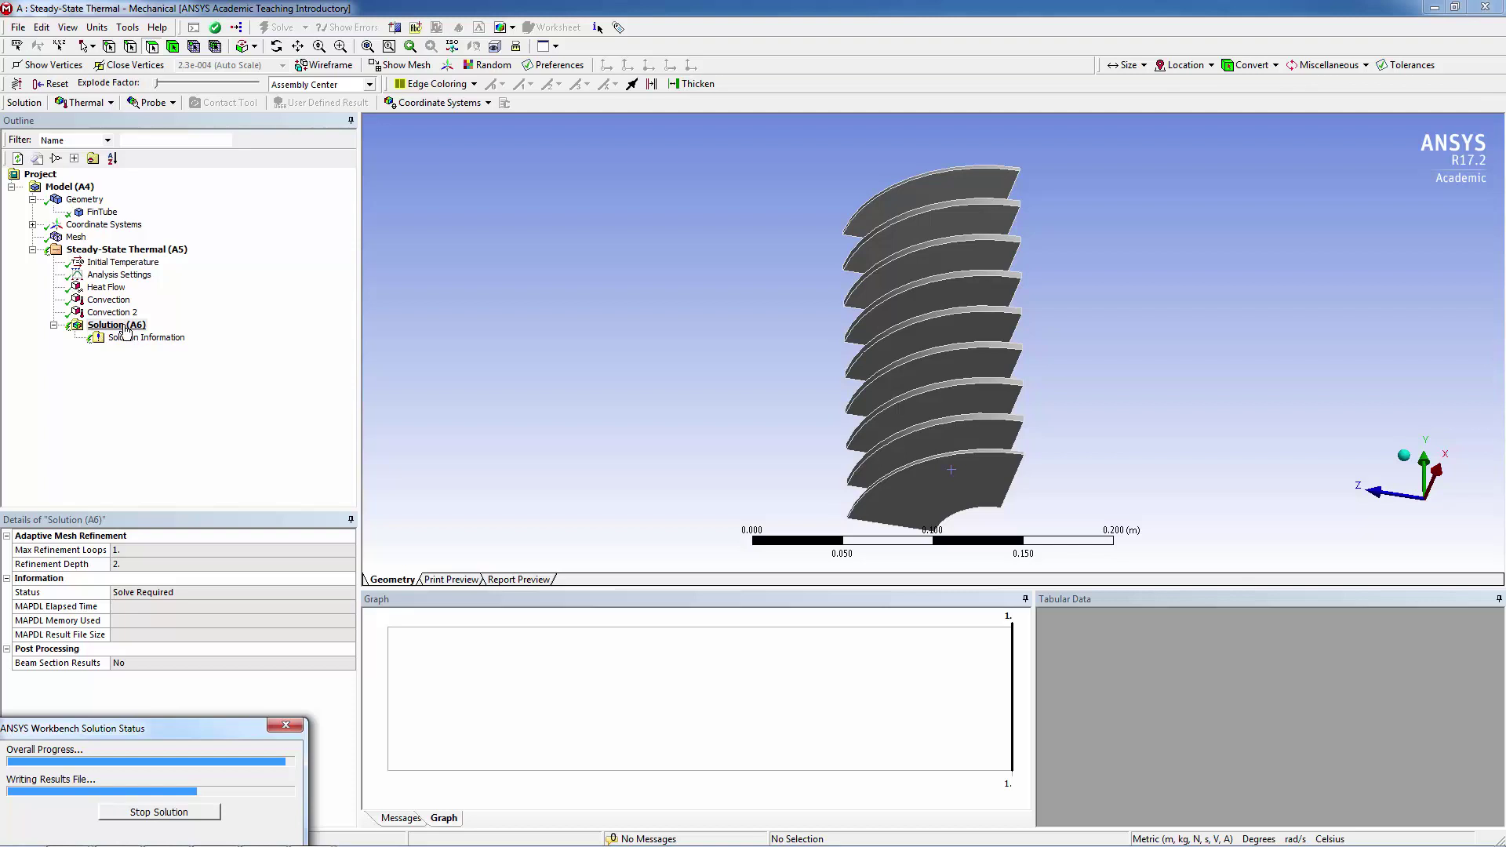
Add a thermal Temperature result covering all bodies to the solution
left_click(118, 325)
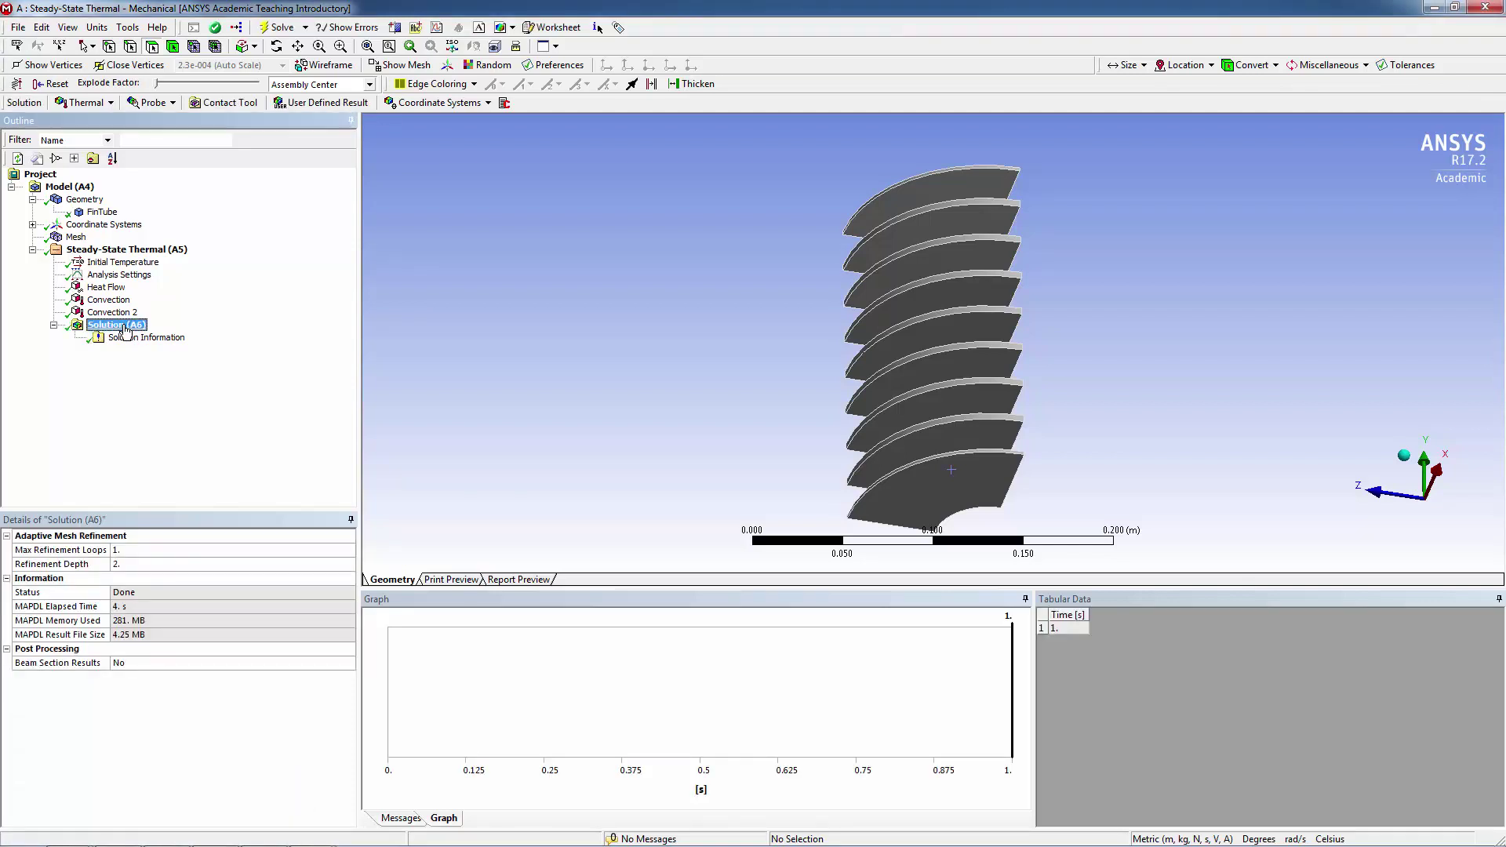
right_click(124, 327)
mouse_move(167, 338)
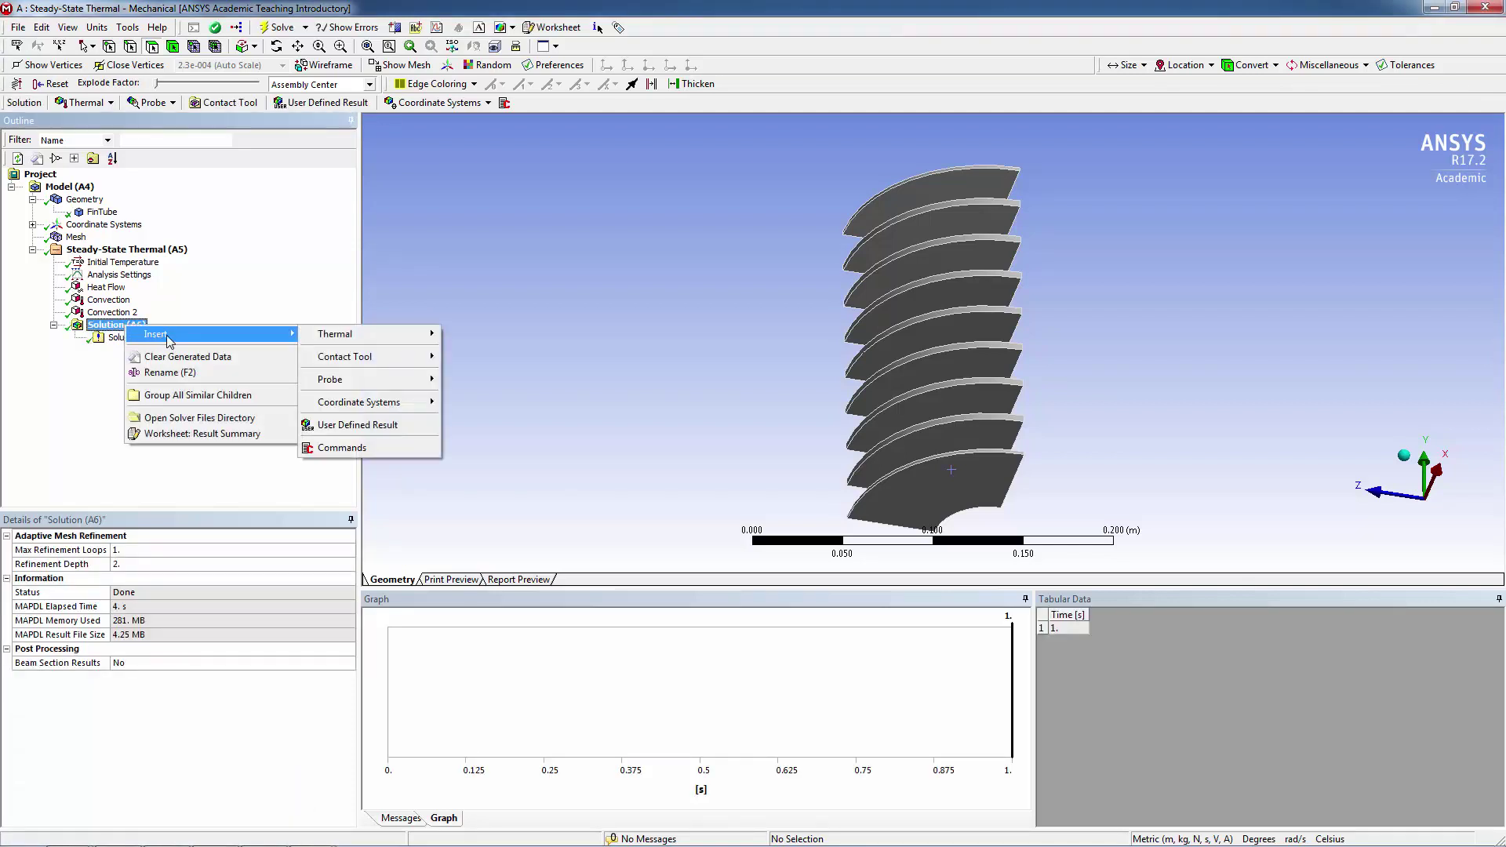
mouse_move(329, 337)
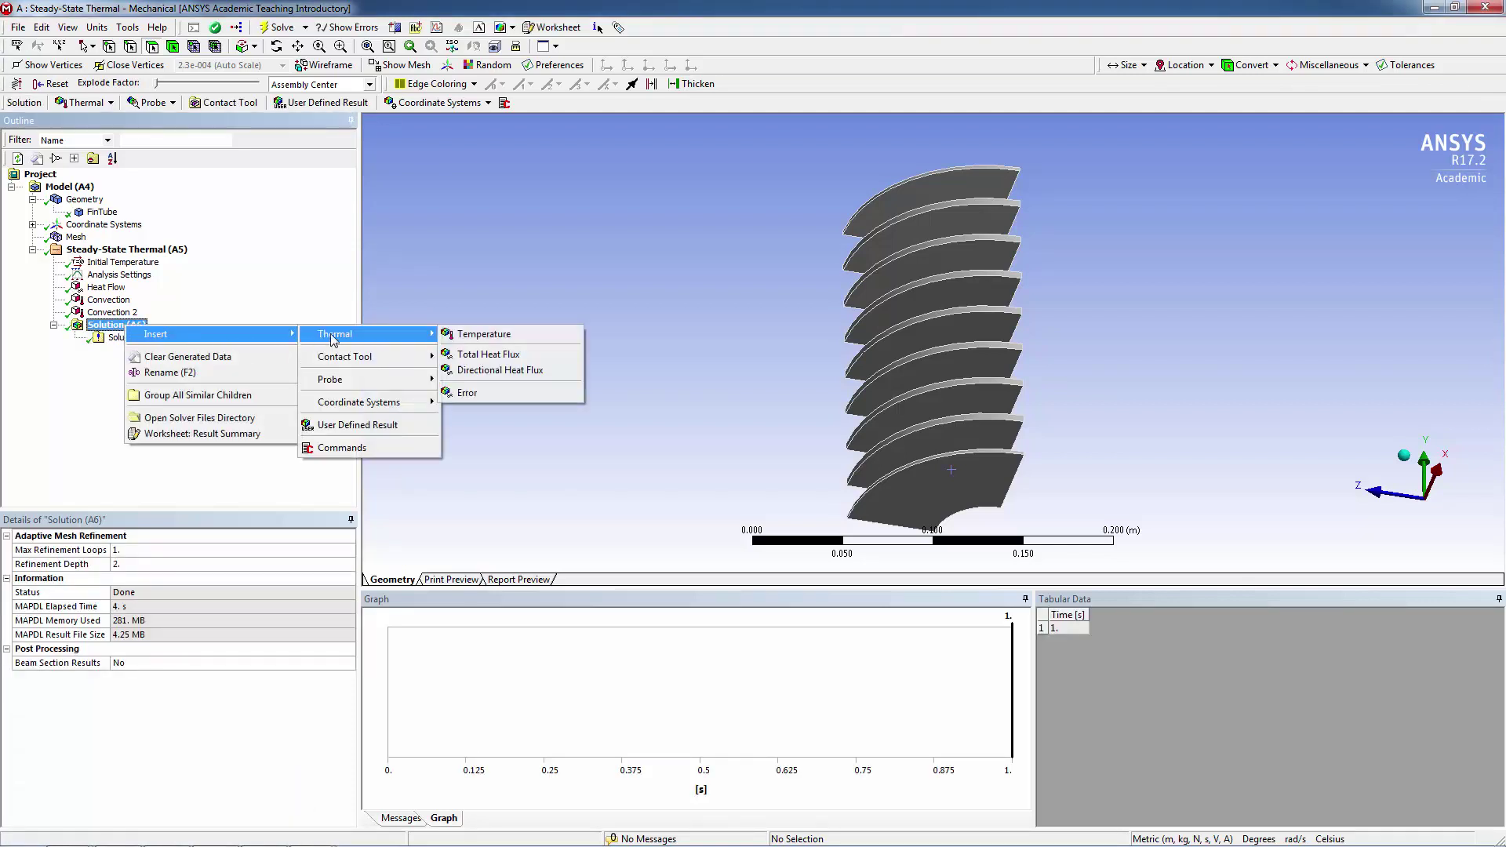
left_click(502, 335)
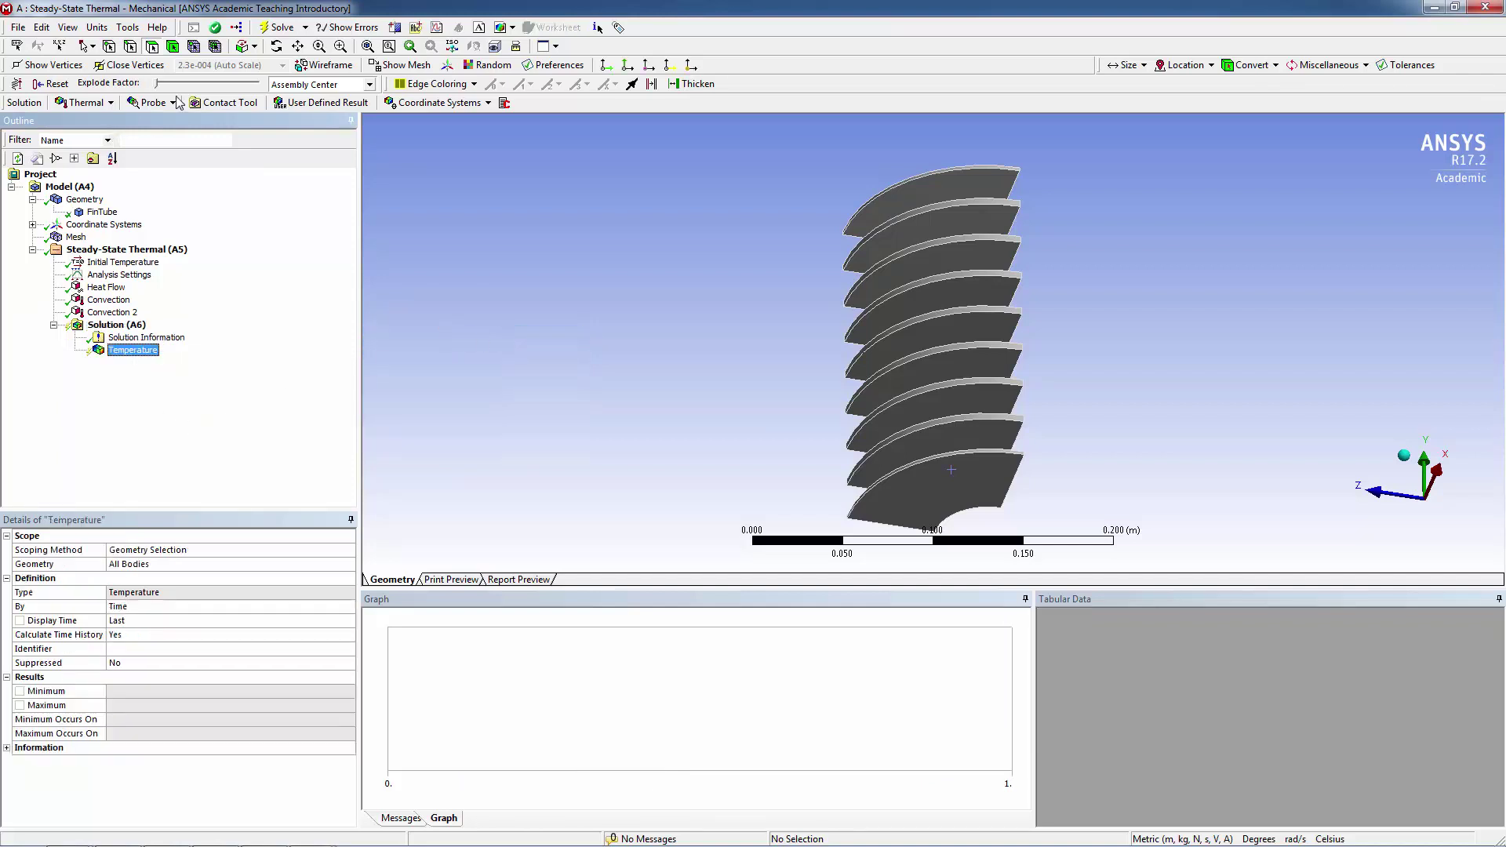
Evaluate the new result and display the temperature contours on the finned tube
right_click(107, 328)
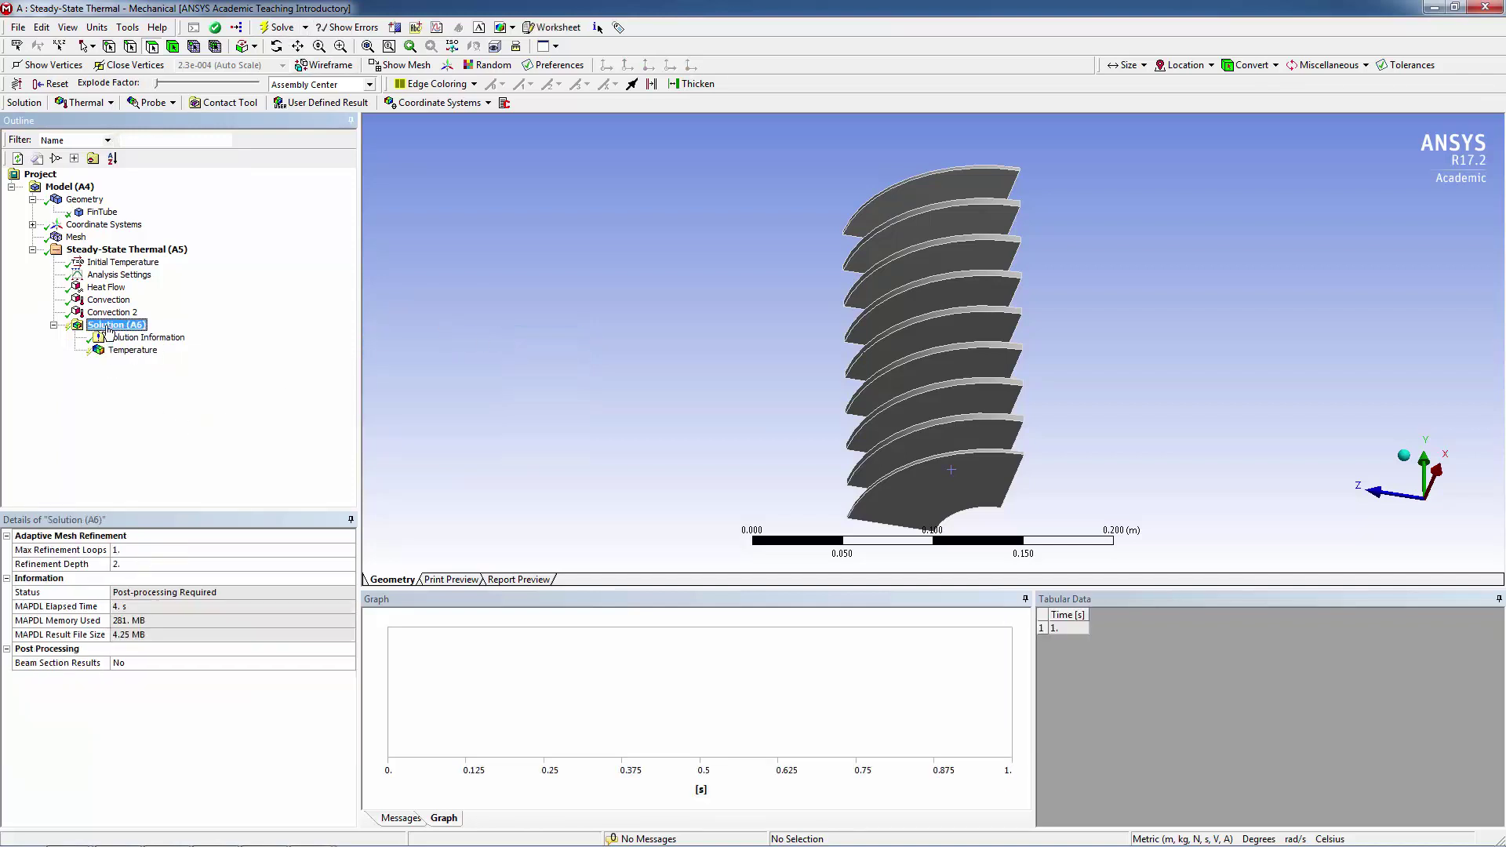
left_click(156, 358)
left_click(140, 350)
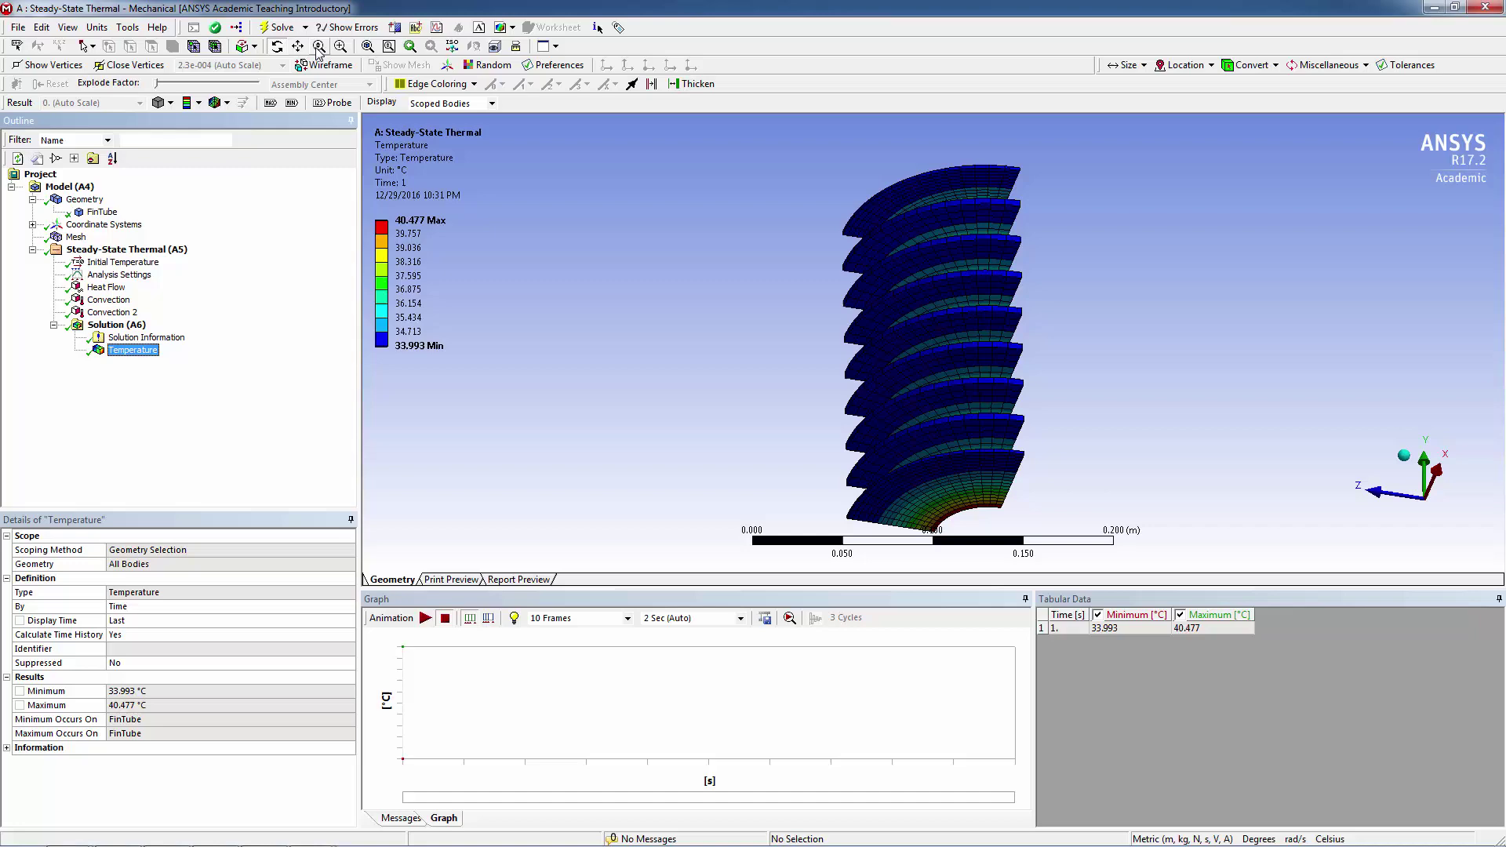
middle_click_drag(945, 216, 966, 298)
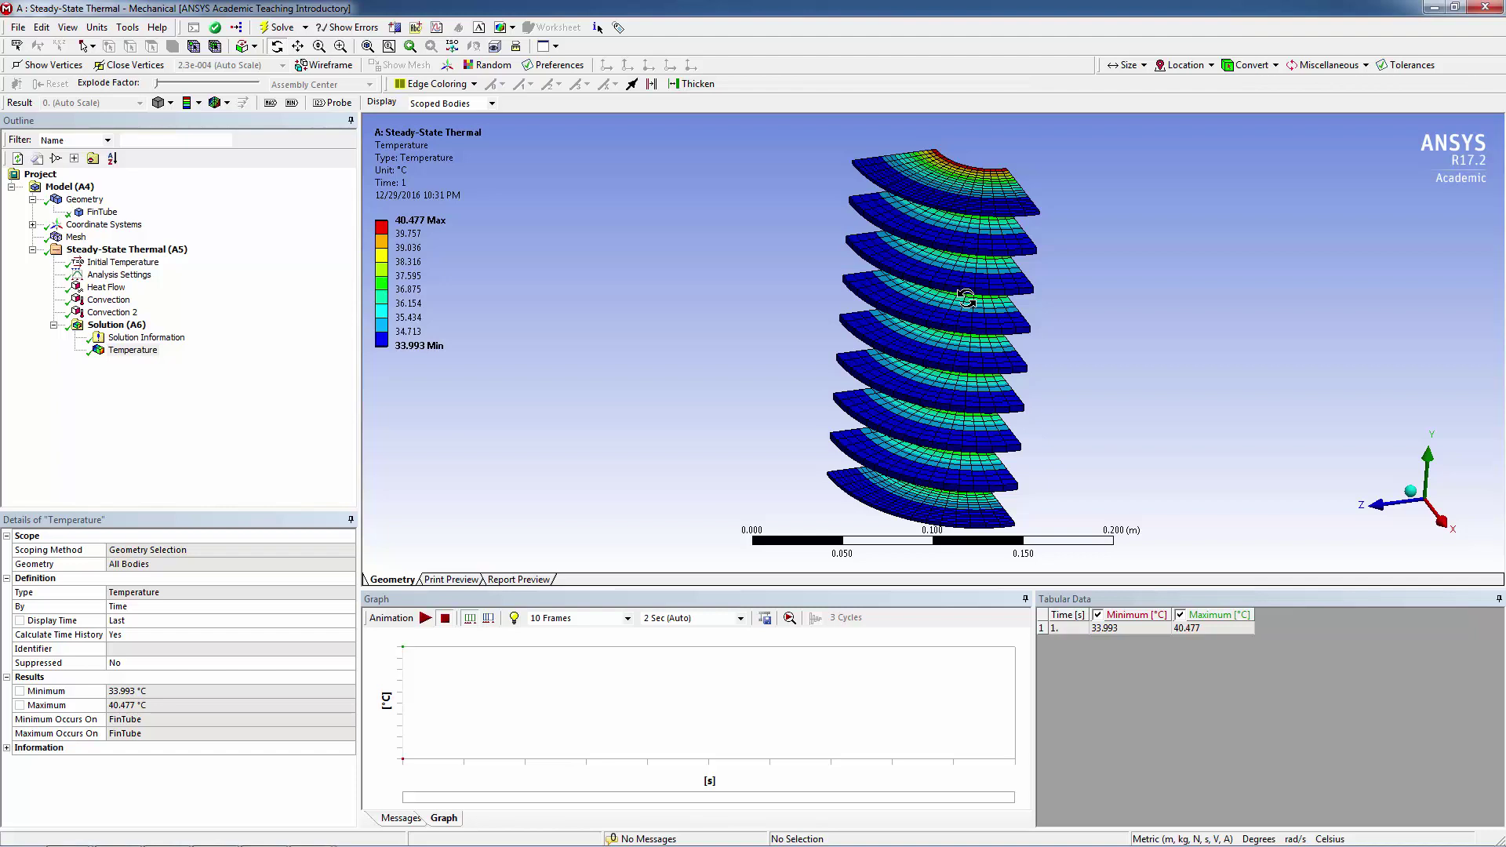
Change the material assignment of the FinTube body to Copper Alloy
left_click(102, 213)
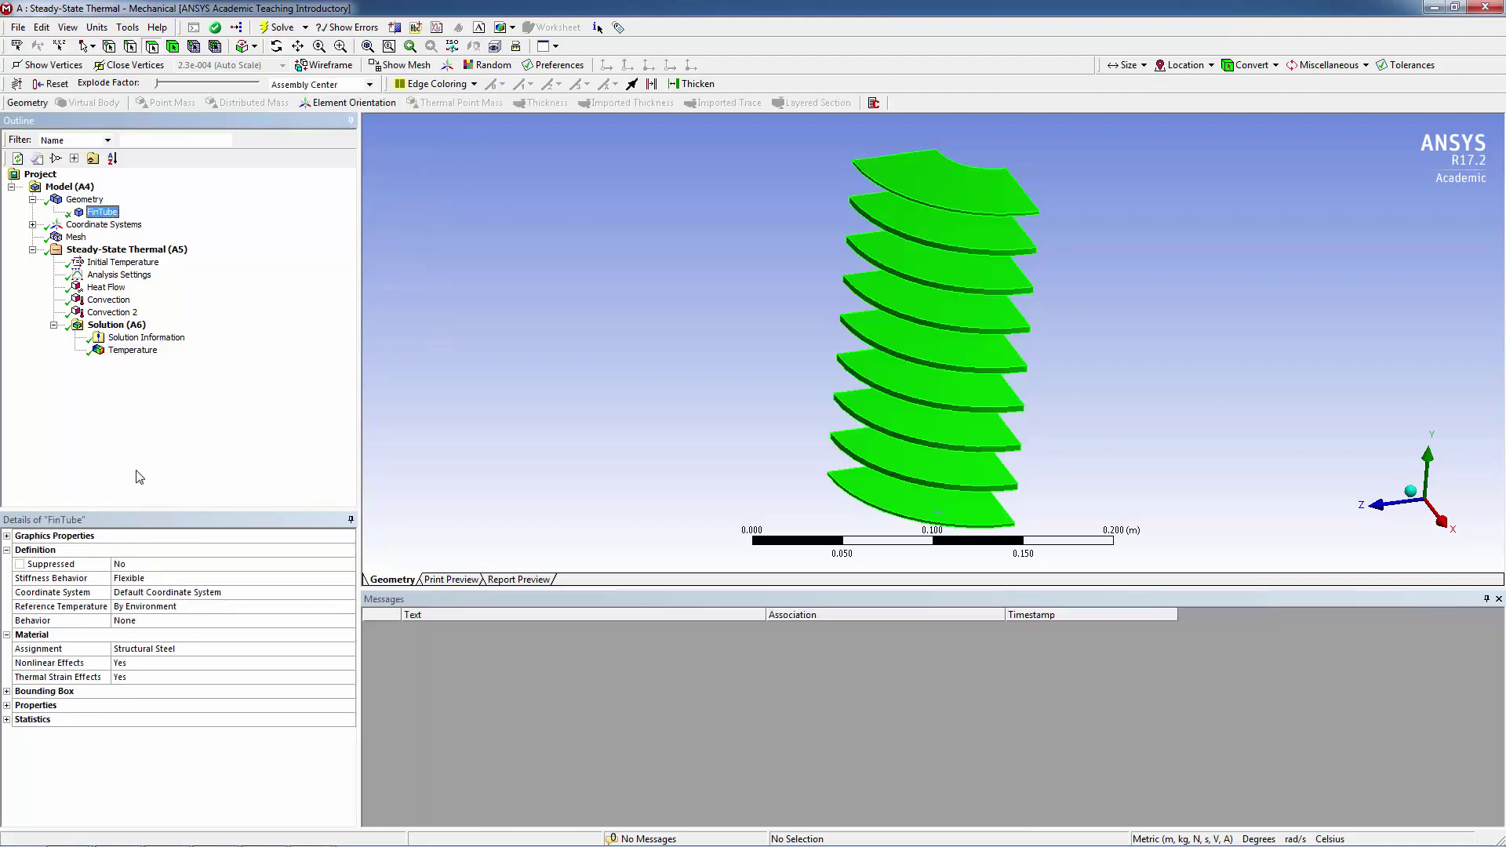
left_click(199, 652)
left_click(349, 648)
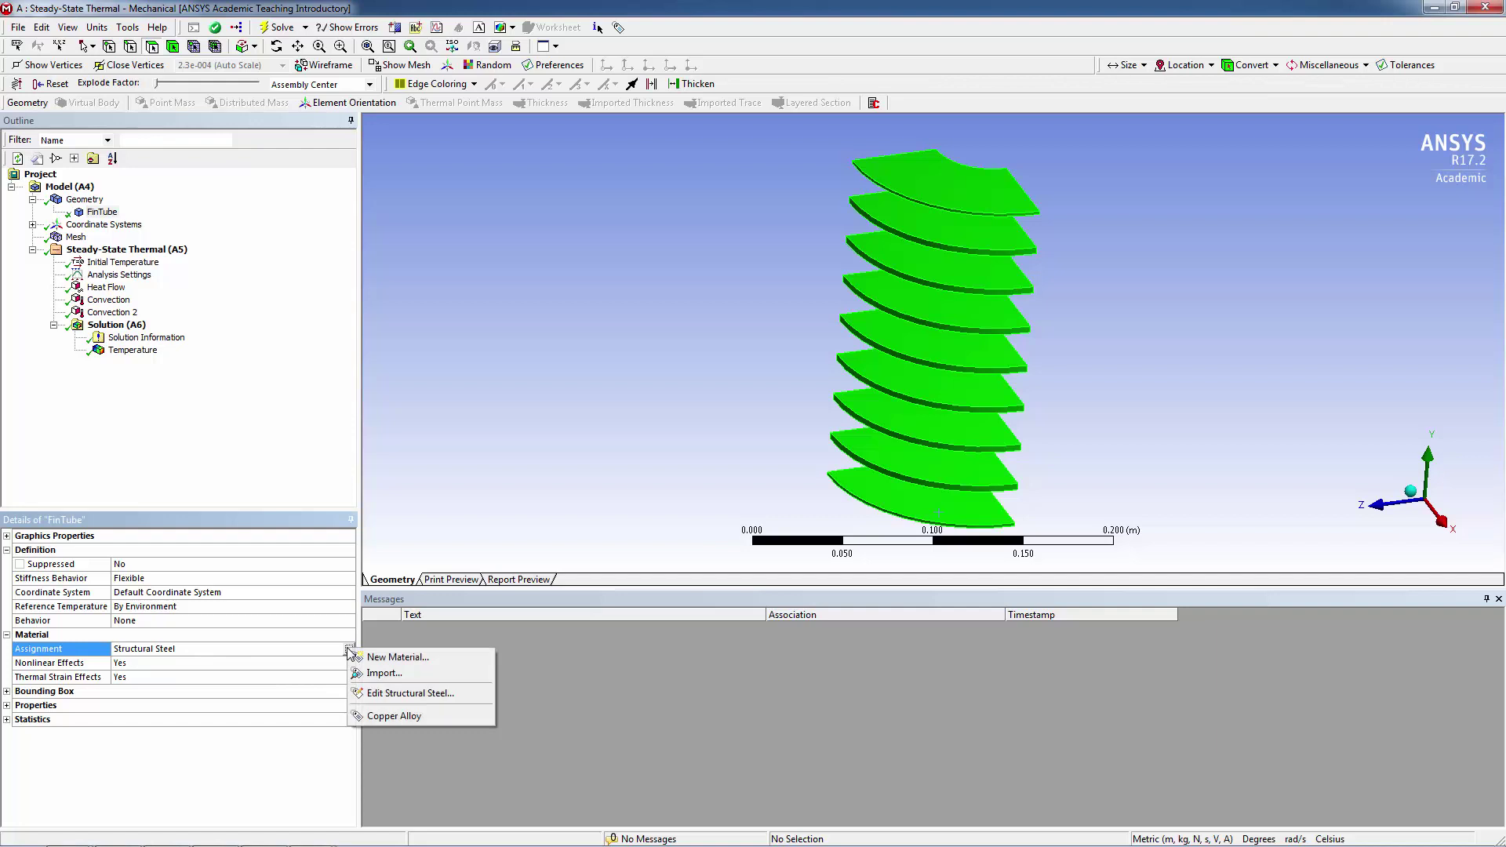
left_click(384, 716)
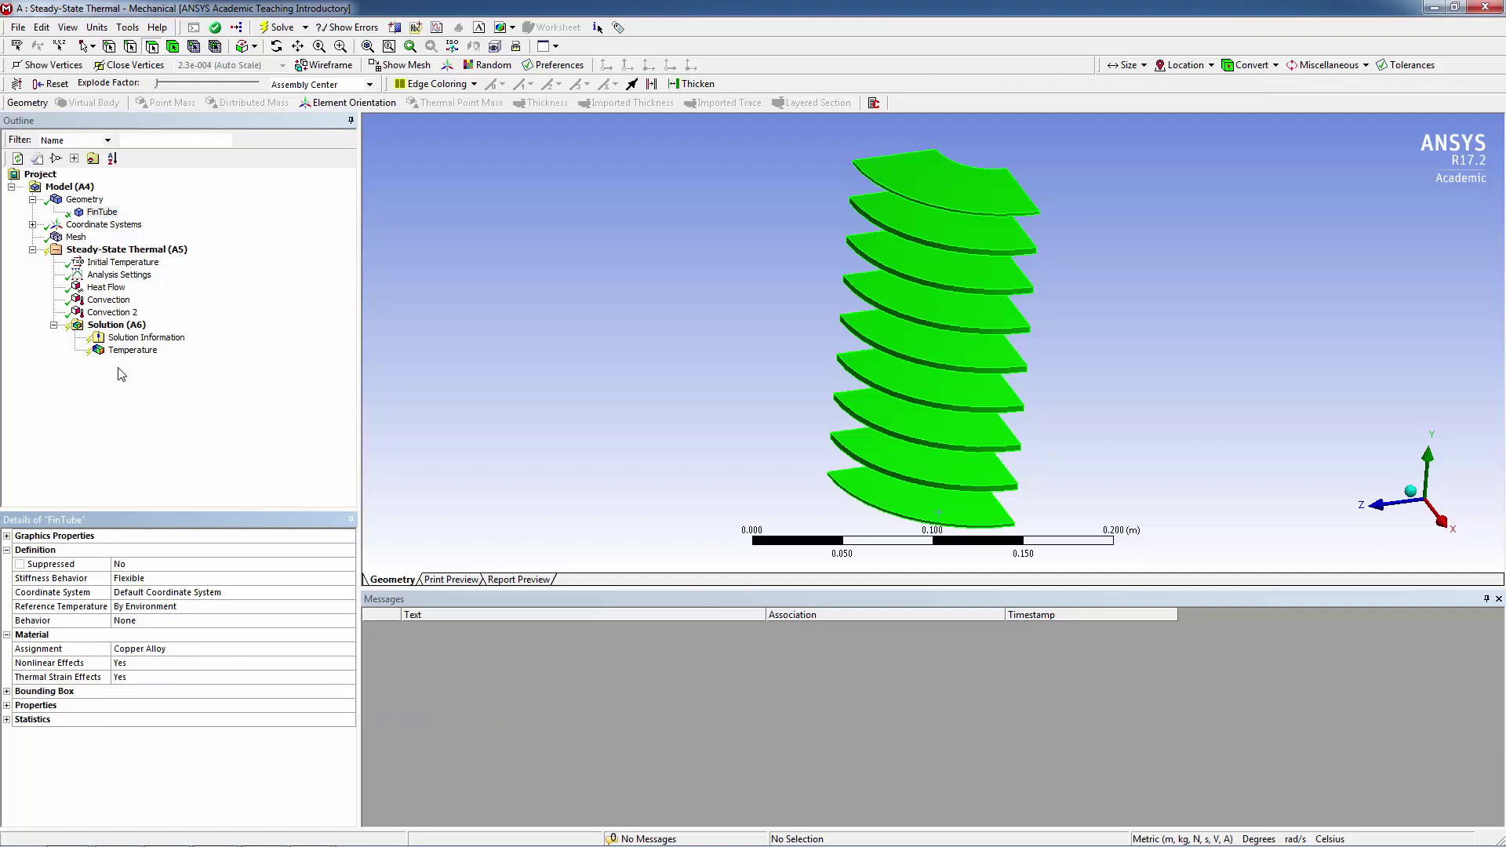
Solve the thermal analysis again with the copper alloy tube and display its temperature contours
left_click(125, 250)
right_click(104, 251)
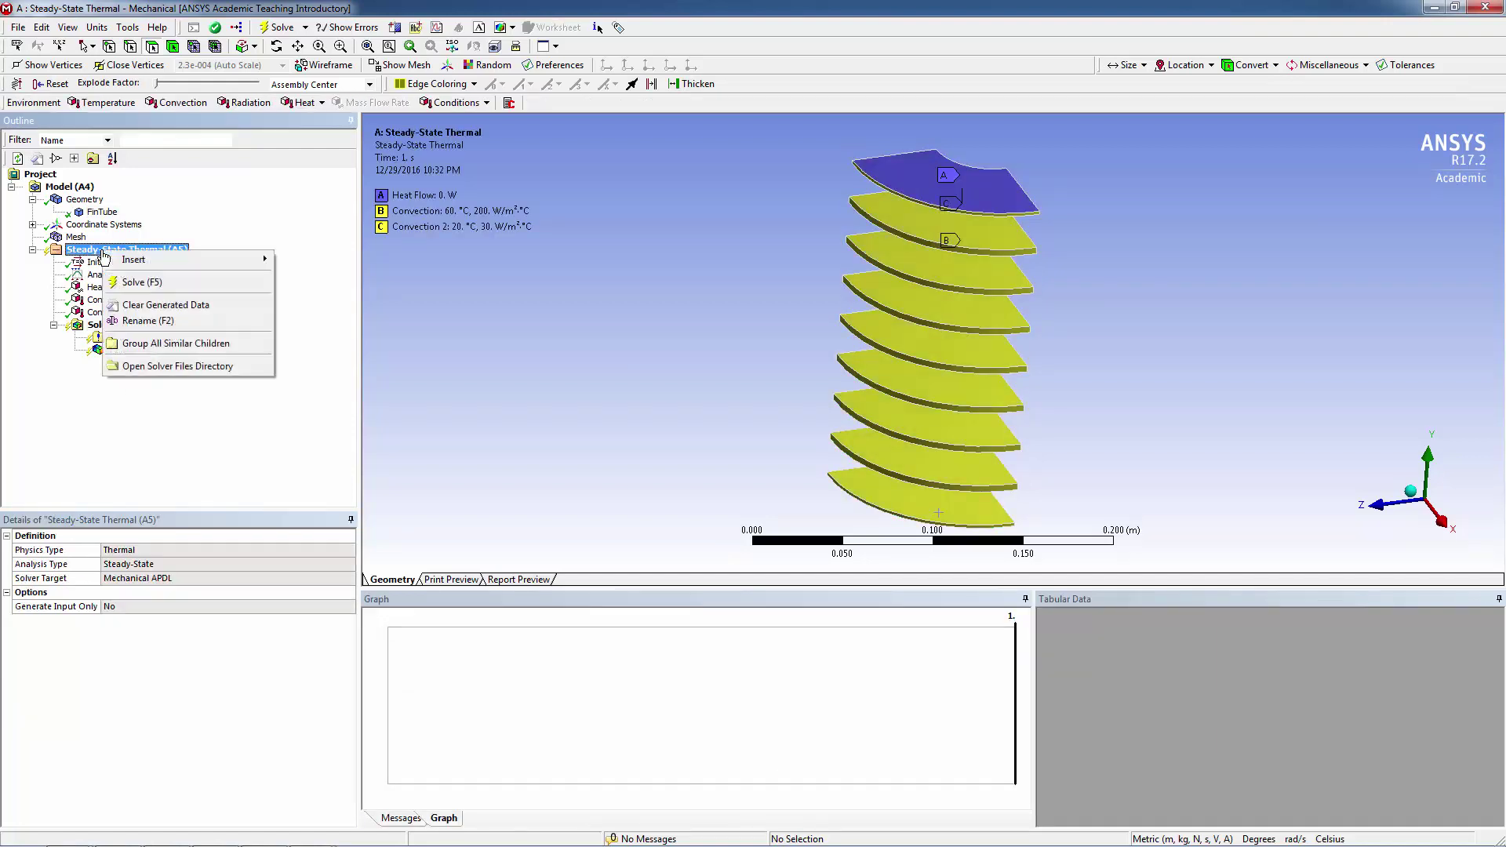
left_click(141, 282)
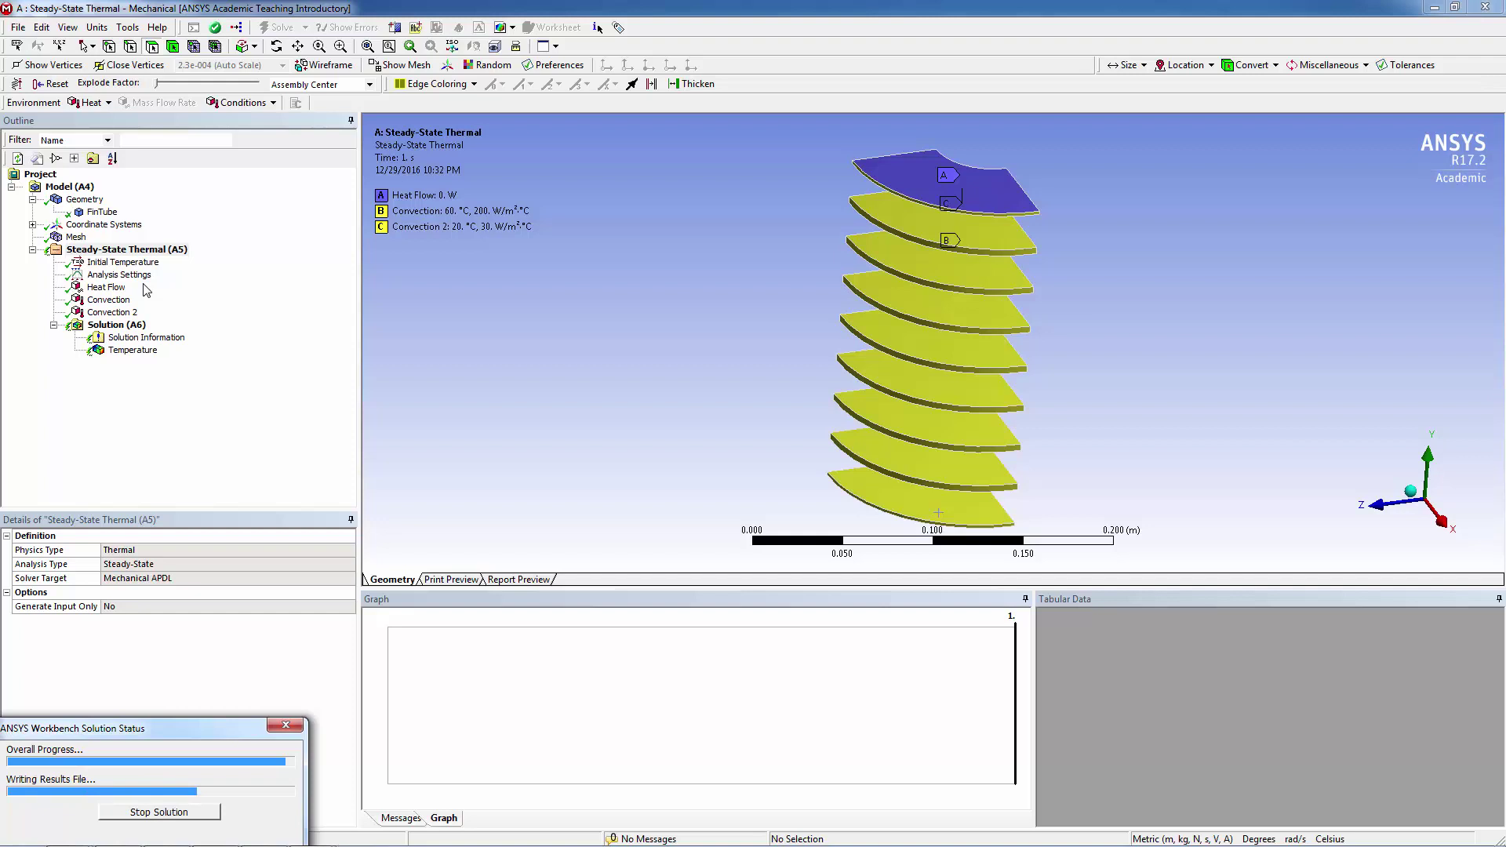
left_click(133, 351)
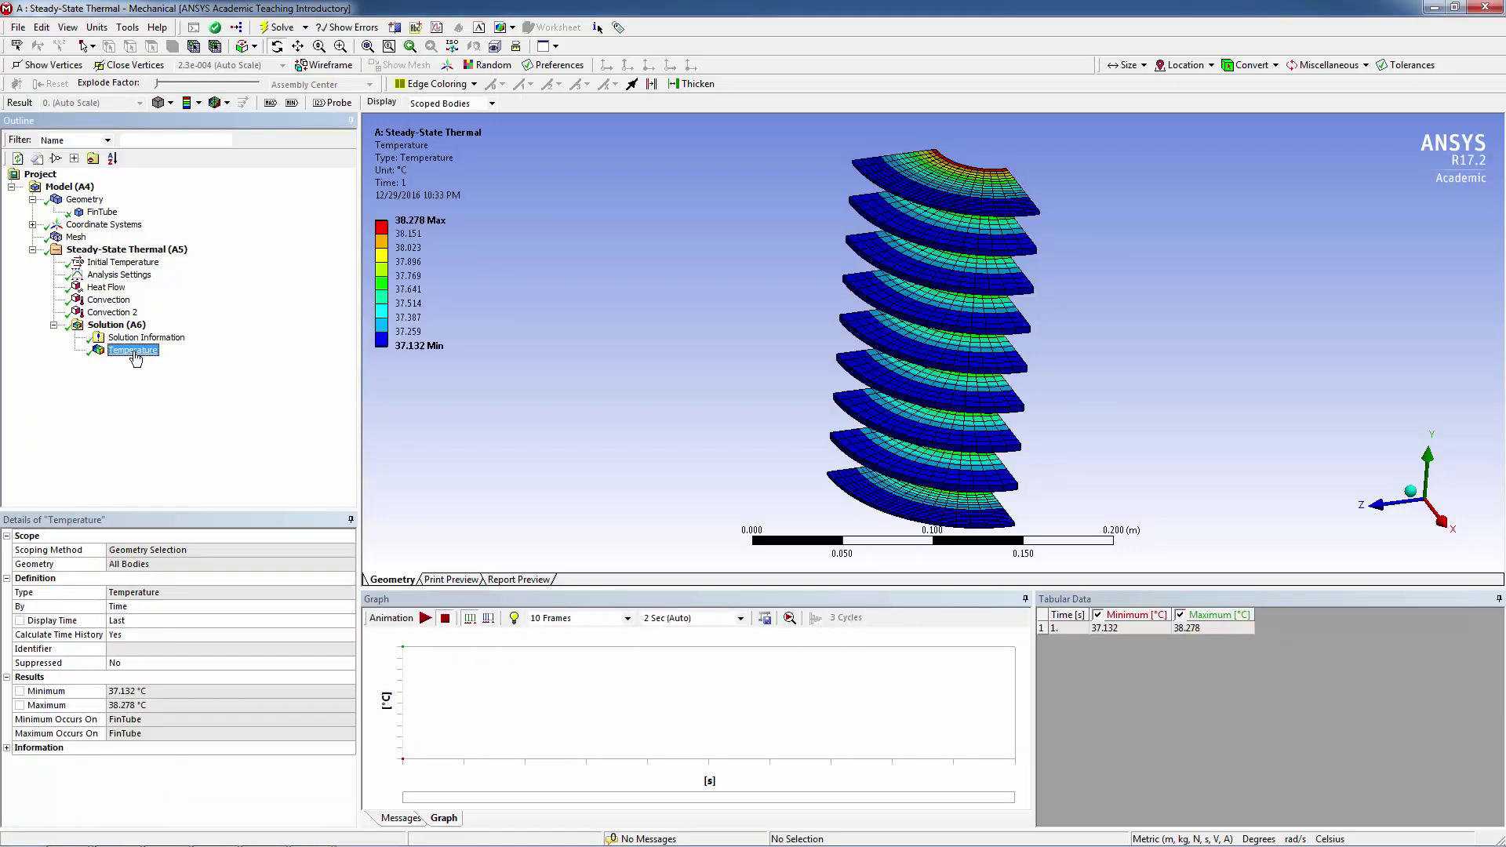